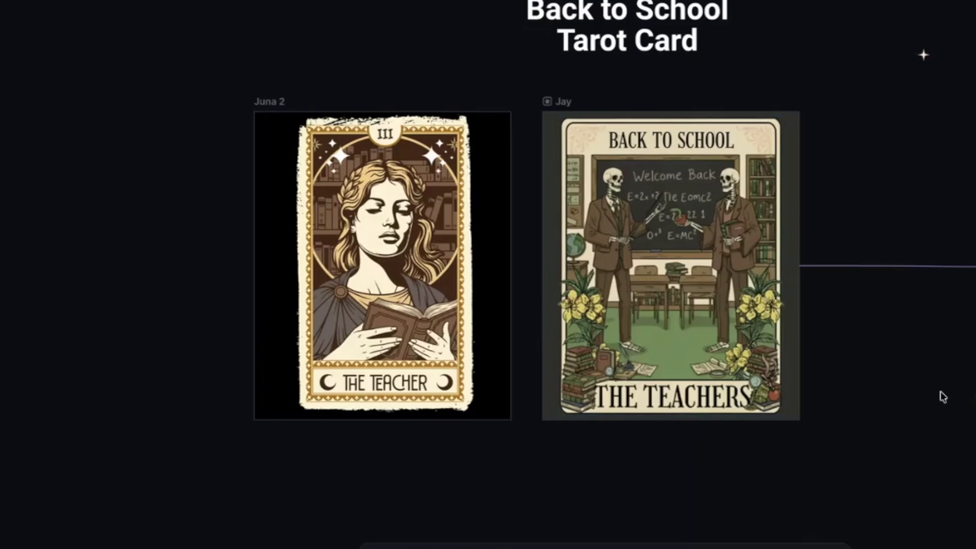
{"action": "scroll", "coordinate": [933, 395], "scroll_direction": "right", "scroll_amount": 1}
{"action": "scroll", "coordinate": [906, 396], "scroll_direction": "up", "scroll_amount": 1}
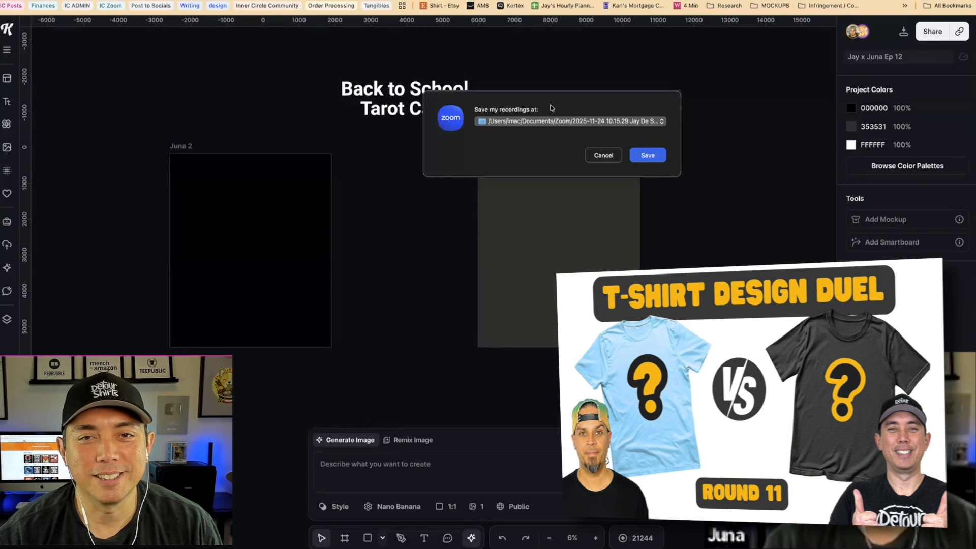
{"action": "left_click", "coordinate": [648, 155]}
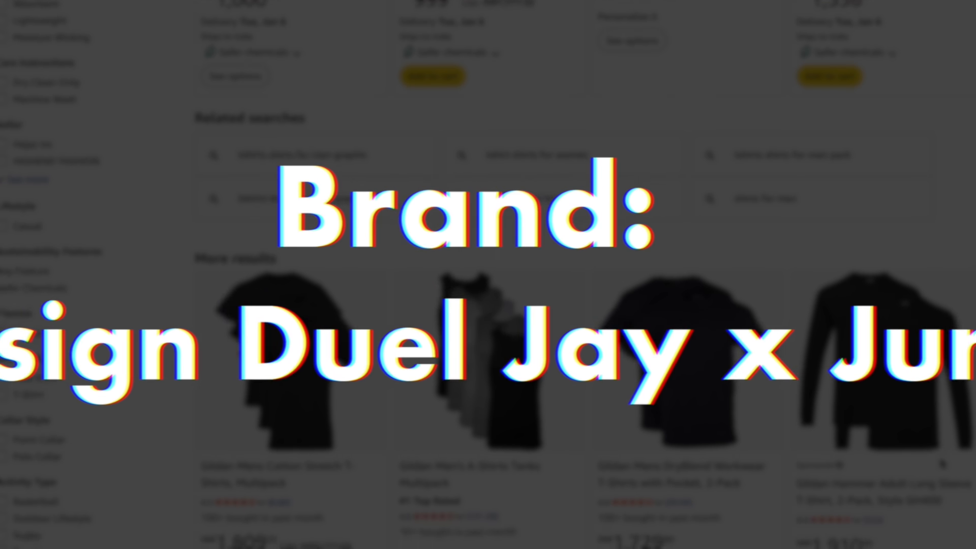
{"action": "scroll", "coordinate": [942, 463], "scroll_direction": "down", "scroll_amount": 6}
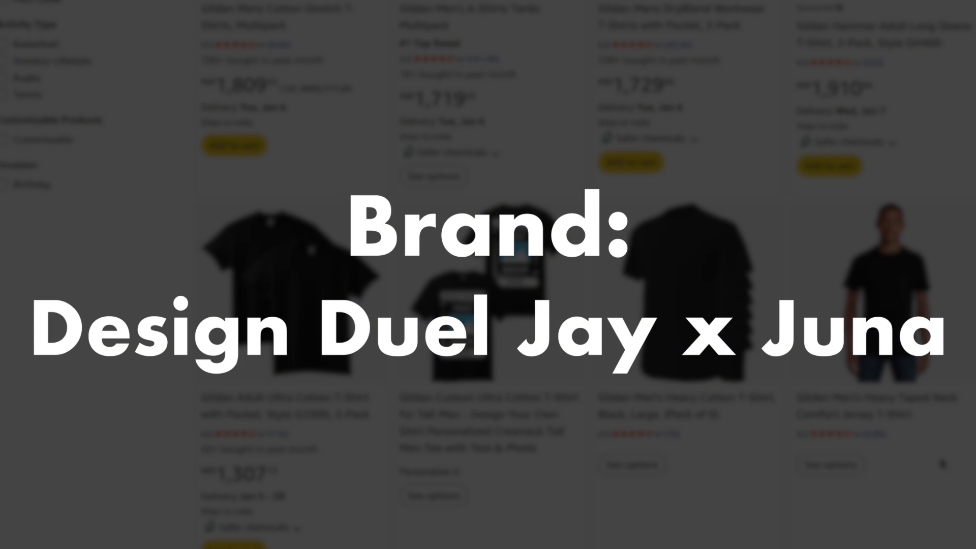
{"action": "scroll", "coordinate": [942, 463], "scroll_direction": "down", "scroll_amount": 10}
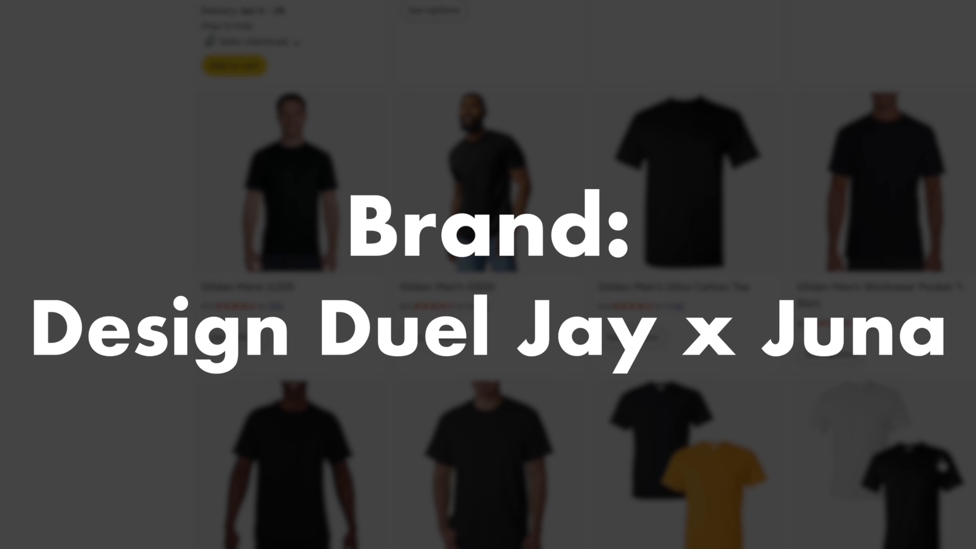
{"action": "scroll", "coordinate": [942, 464], "scroll_direction": "down", "scroll_amount": 9}
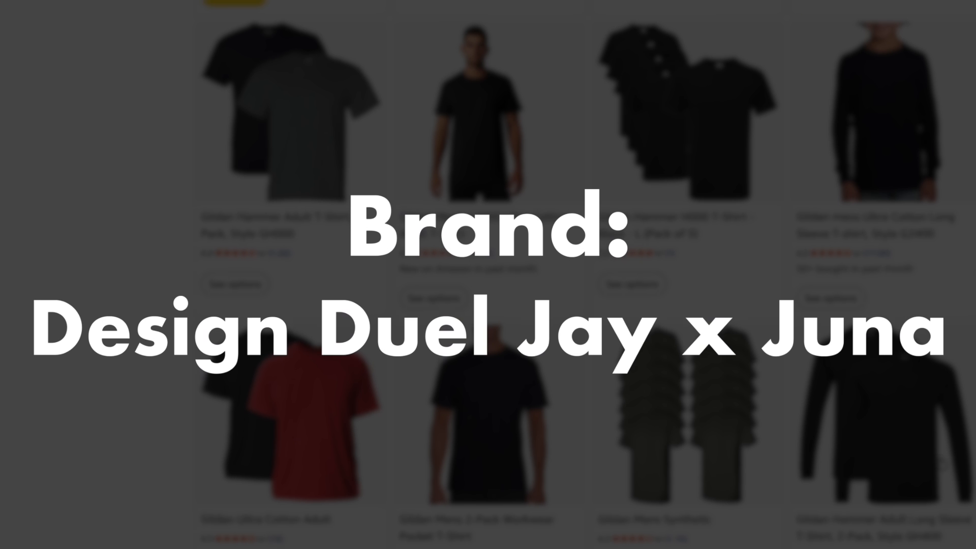
{"action": "scroll", "coordinate": [942, 464], "scroll_direction": "down", "scroll_amount": 16}
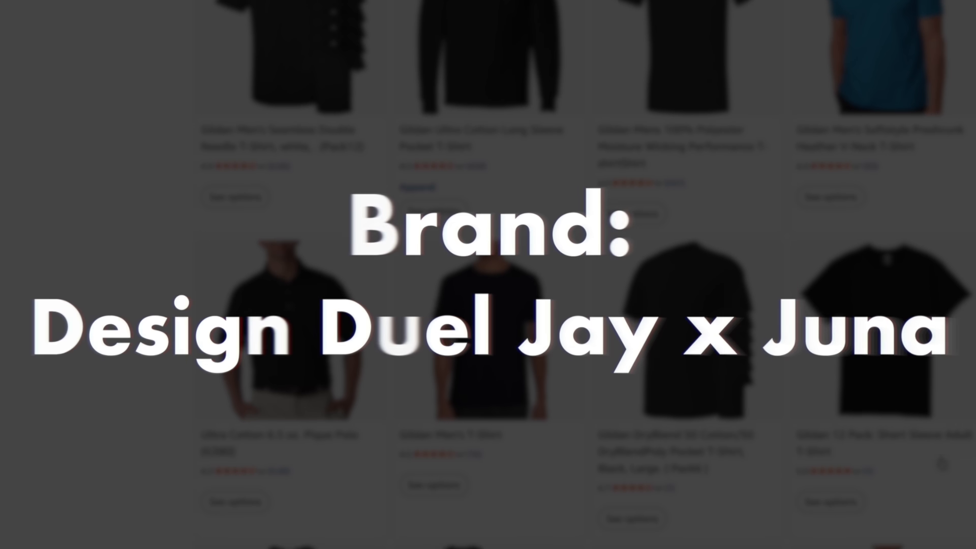
{"action": "scroll", "coordinate": [942, 464], "scroll_direction": "down", "scroll_amount": 7}
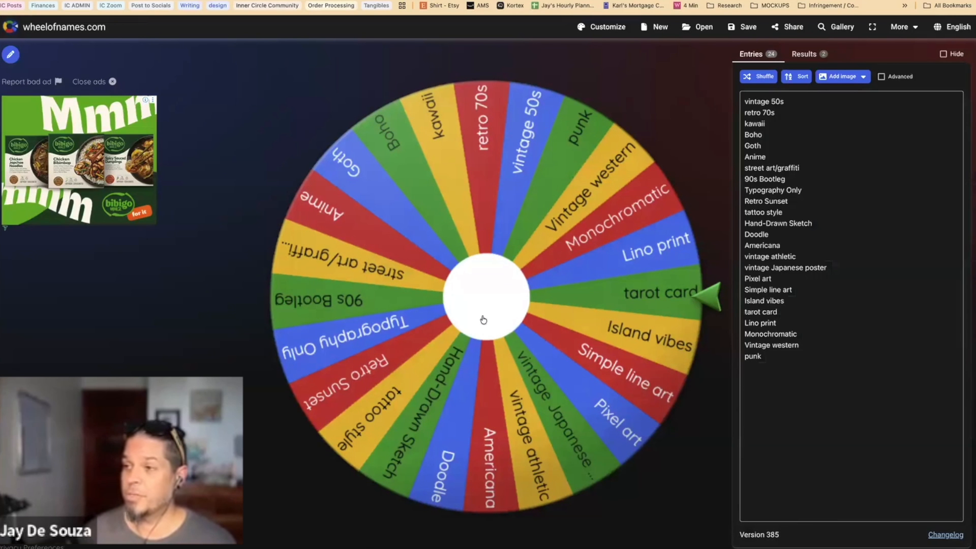
- Spin the wheel of design styles and dismiss the winner announcement
{"action": "left_click", "coordinate": [775, 116]}
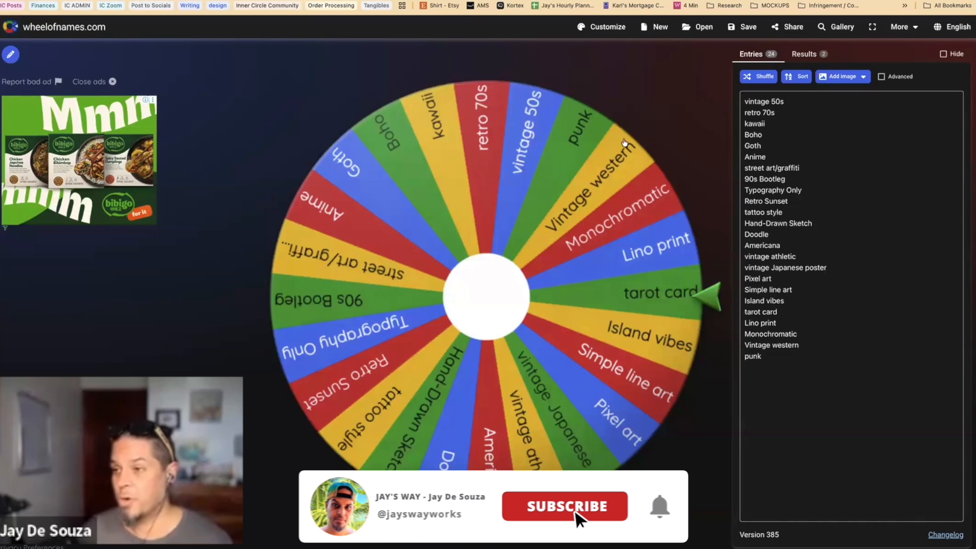
{"action": "left_click", "coordinate": [485, 304]}
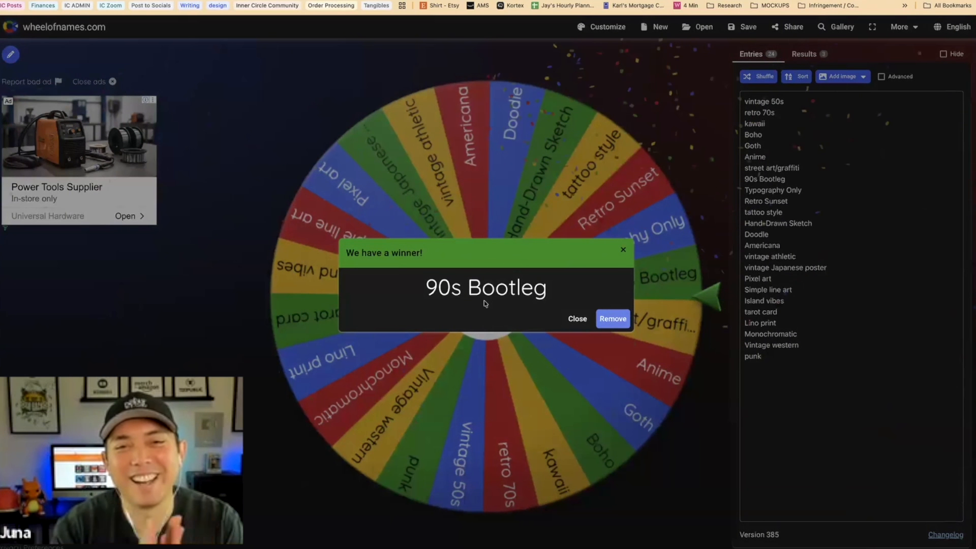
{"action": "left_click", "coordinate": [577, 318]}
- Switch to the design duel document and separate weirdcore from the rest of the topic list below the styles
{"action": "key", "text": "ctrl+Tab"}
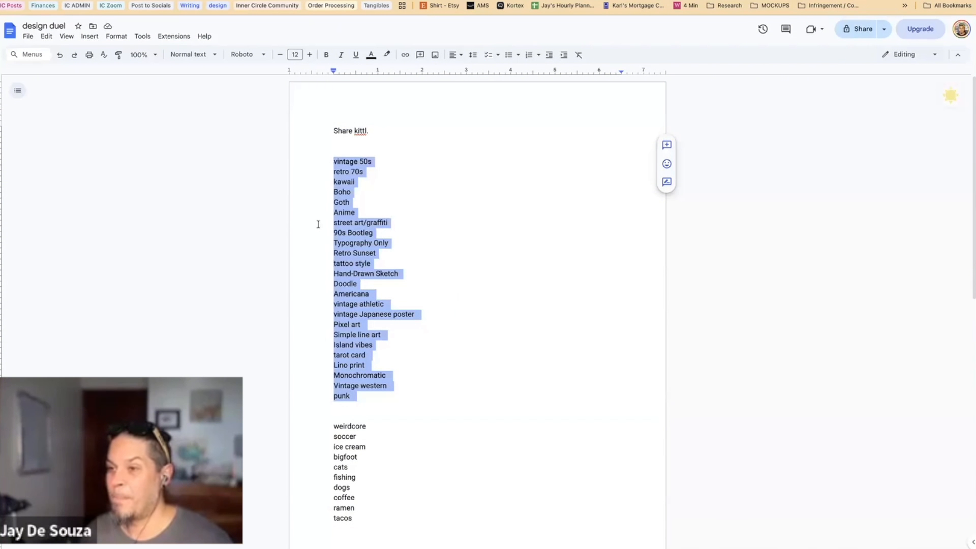
{"action": "left_click", "coordinate": [314, 243]}
{"action": "scroll", "coordinate": [313, 242], "scroll_direction": "down", "scroll_amount": 5}
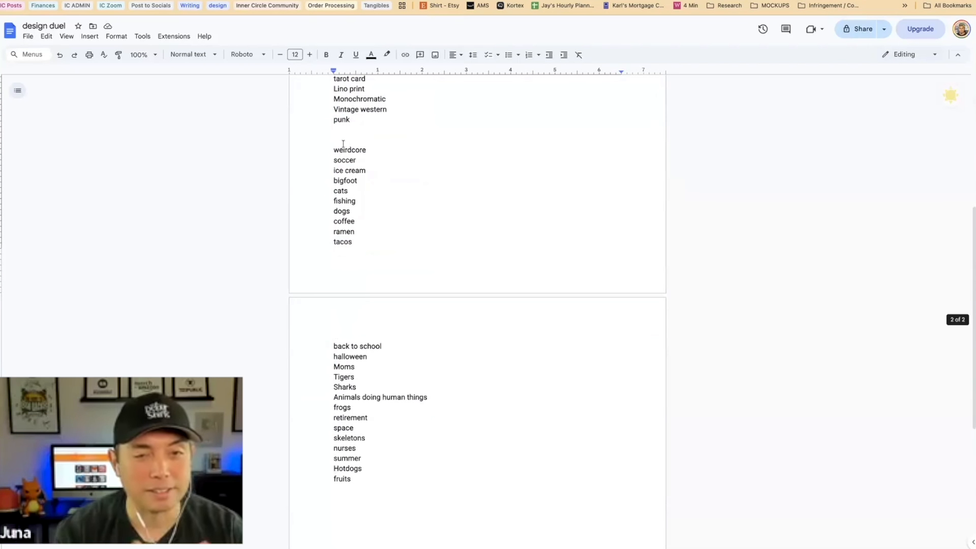
{"action": "left_click_drag", "start_coordinate": [333, 148], "coordinate": [391, 487]}
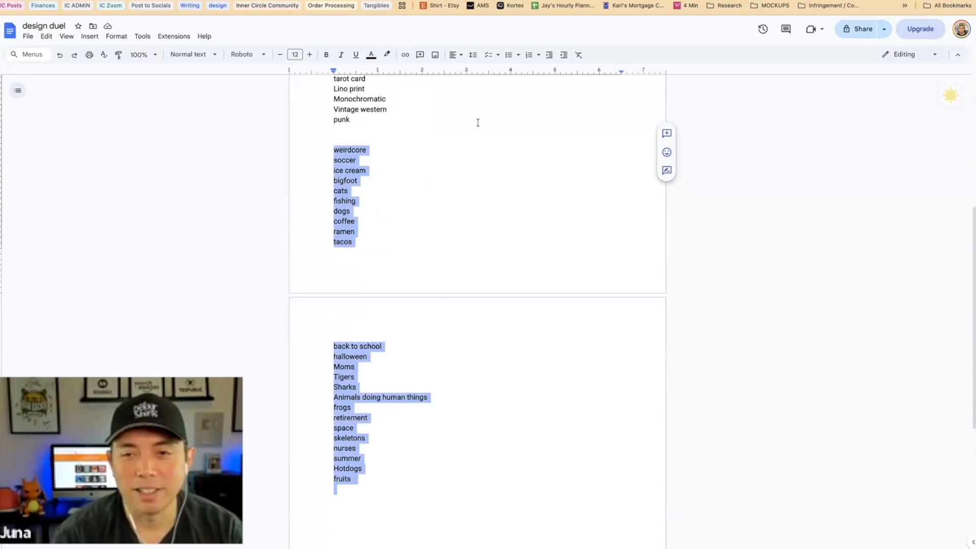
{"action": "left_click", "coordinate": [333, 148]}
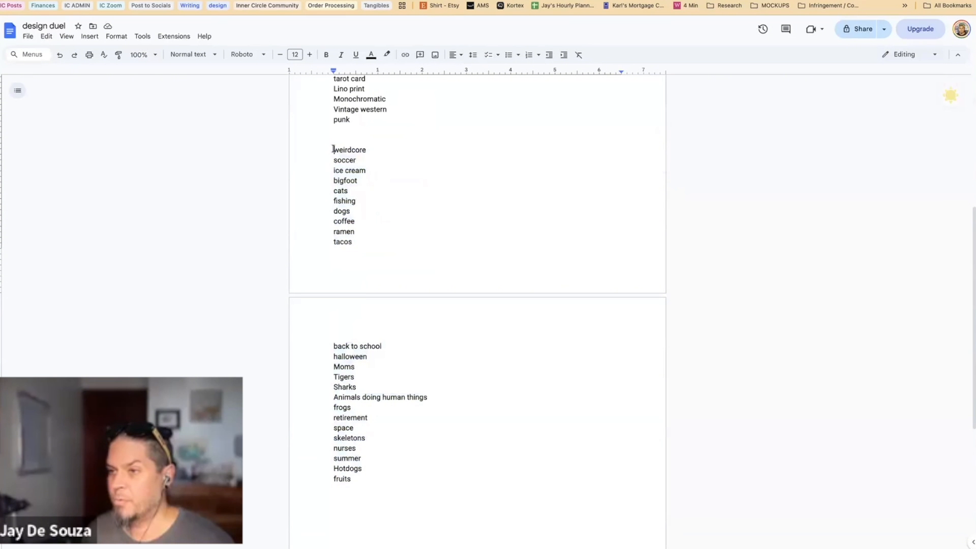
{"action": "key", "text": "BackSpace"}
{"action": "key", "text": "BackSpace"}
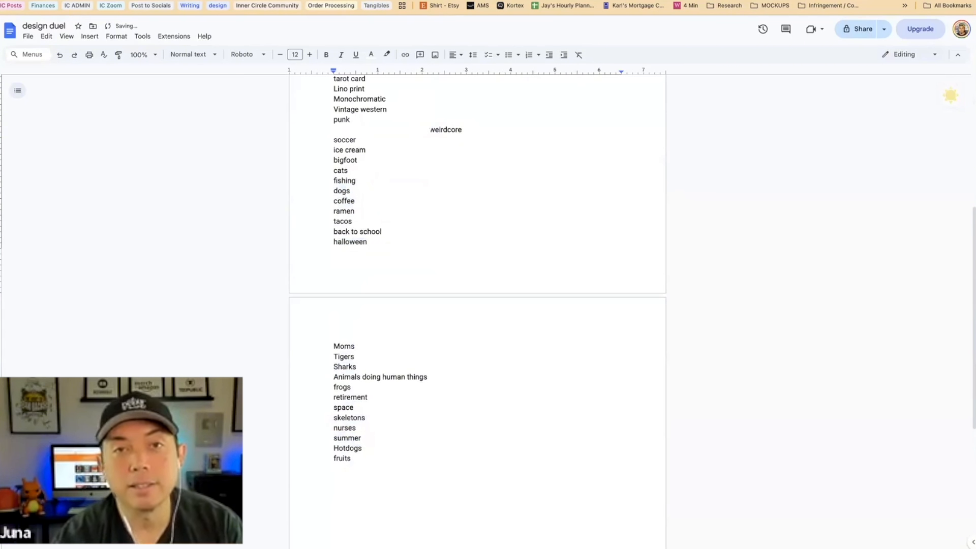
- Copy the topics from soccer through fruits in the document
{"action": "key", "text": "super+z"}
{"action": "key", "text": "super+z"}
{"action": "key", "text": "super+c"}
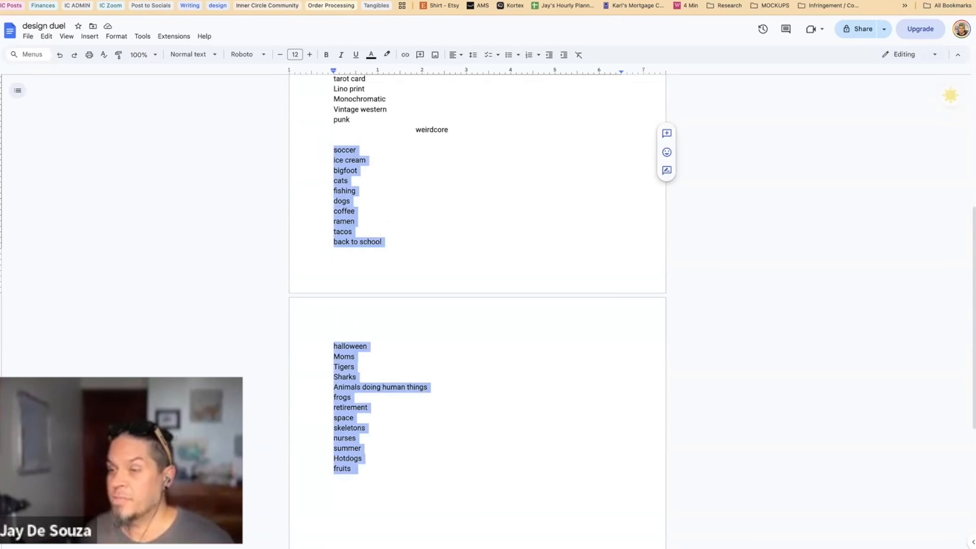
- Return to the wheel of names, replace all its entries with the copied topics, and spin it
{"action": "key", "text": "ctrl+Tab"}
{"action": "key", "text": "ctrl+Tab"}
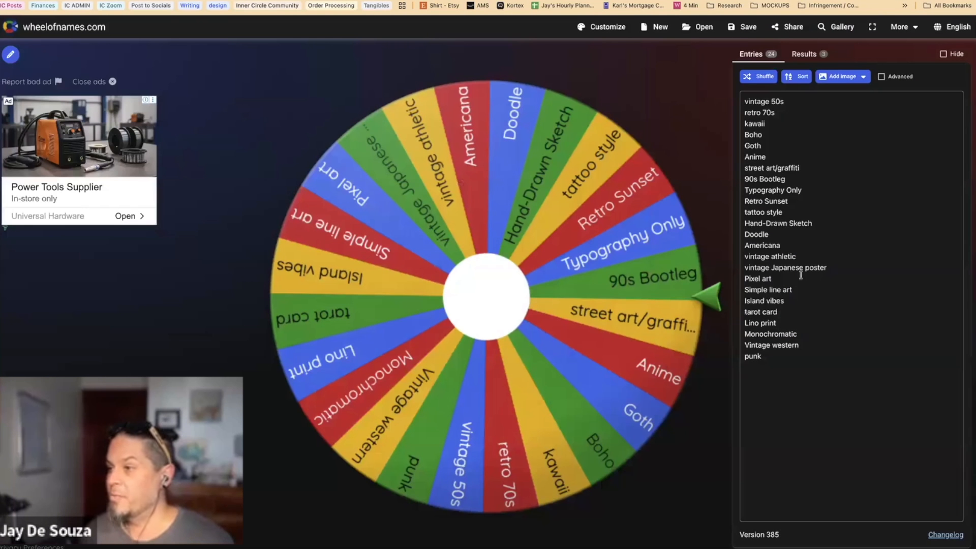
{"action": "left_click", "coordinate": [778, 365]}
{"action": "key", "text": "super+a"}
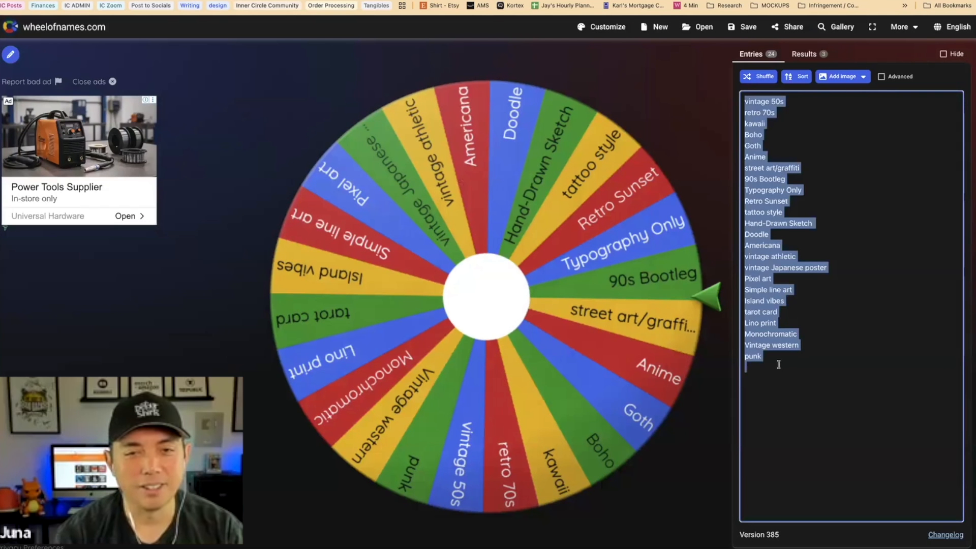
{"action": "key", "text": "super+v"}
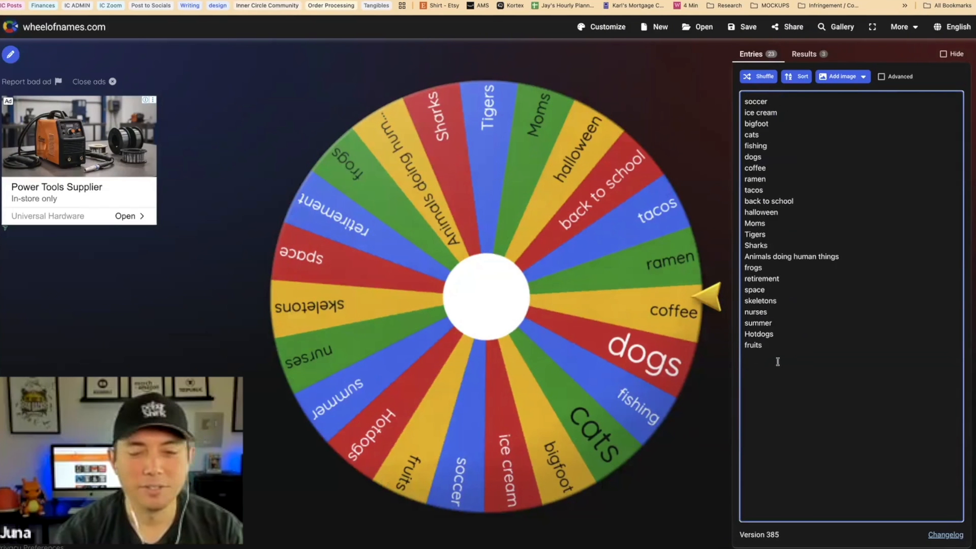
{"action": "left_click", "coordinate": [513, 287]}
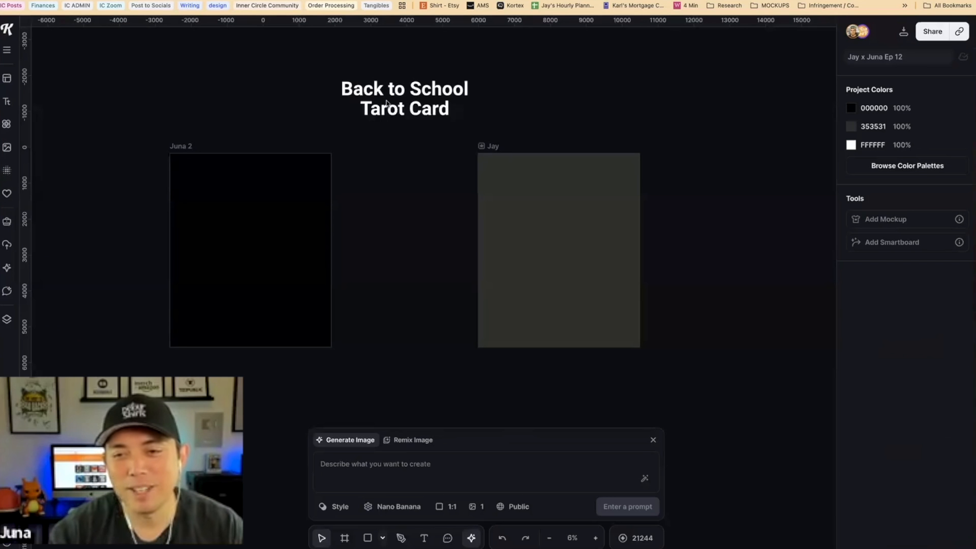
- Change the two-line heading above the artboards to "SPACE" and "90s Bootleg"
{"action": "left_click", "coordinate": [387, 91]}
{"action": "double_click", "coordinate": [386, 90]}
{"action": "triple_click", "coordinate": [386, 90]}
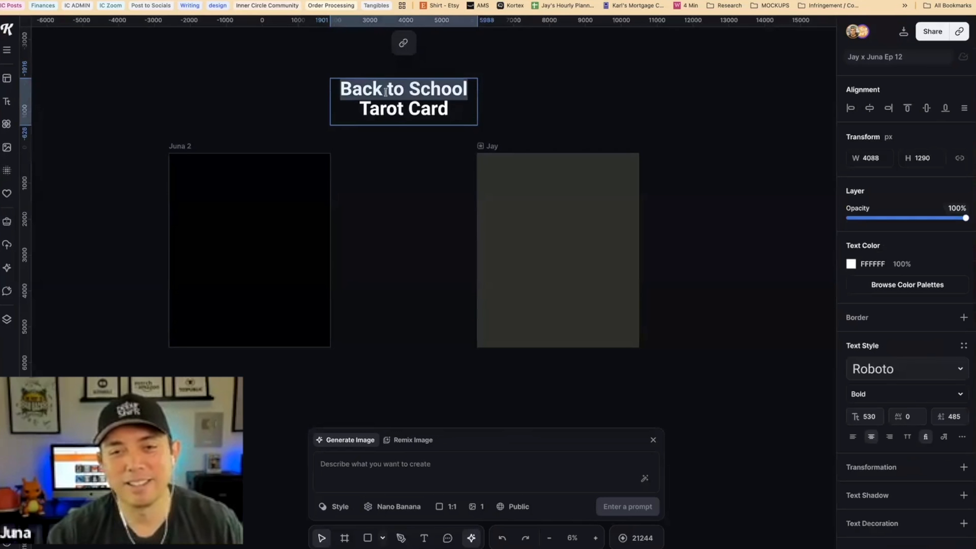
{"action": "type", "text": "SPACE"}
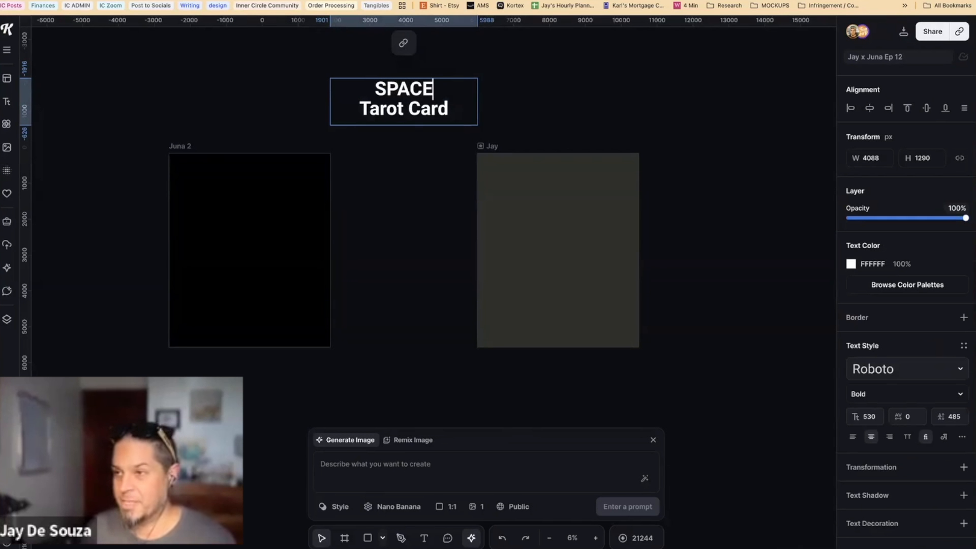
{"action": "triple_click", "coordinate": [372, 111]}
{"action": "type", "text": "90s Bootleg"}
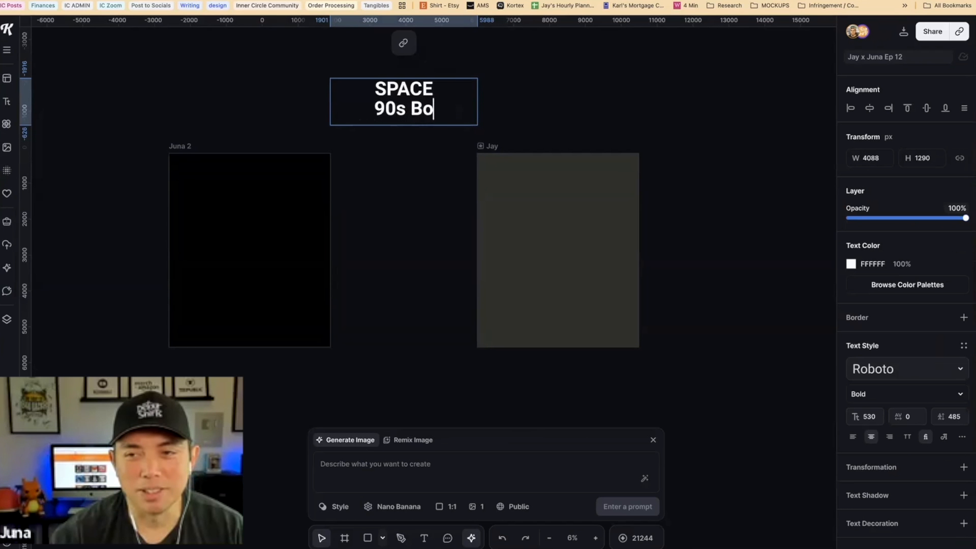
{"action": "key", "text": "Escape"}
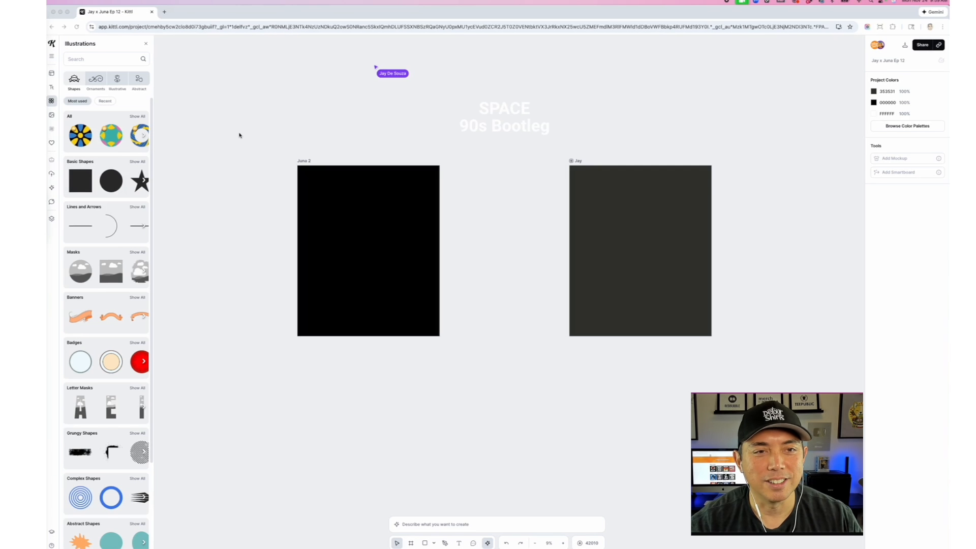
- Search the templates for "90s bootleg" and browse the designs for inspiration
{"action": "left_click", "coordinate": [52, 74]}
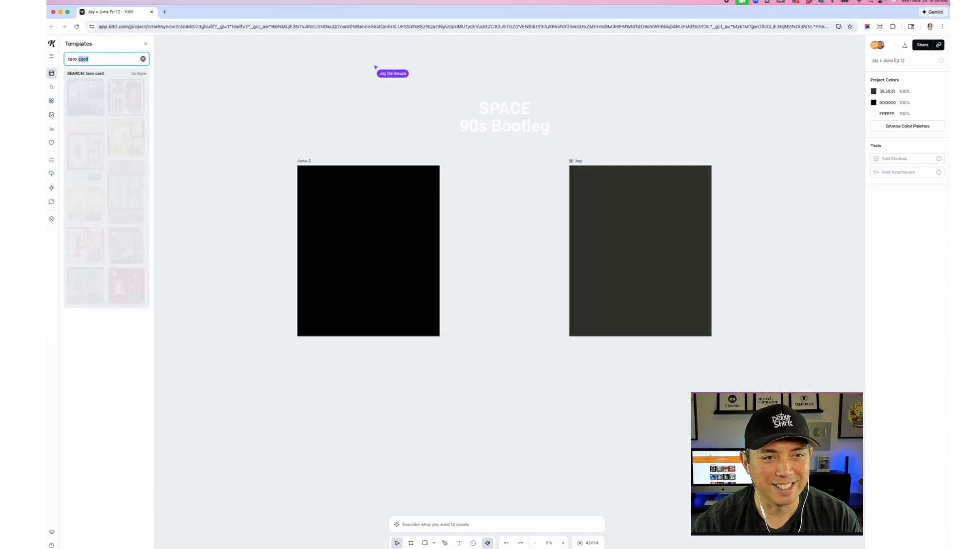
{"action": "left_click", "coordinate": [80, 60]}
{"action": "type", "text": "90s b"}
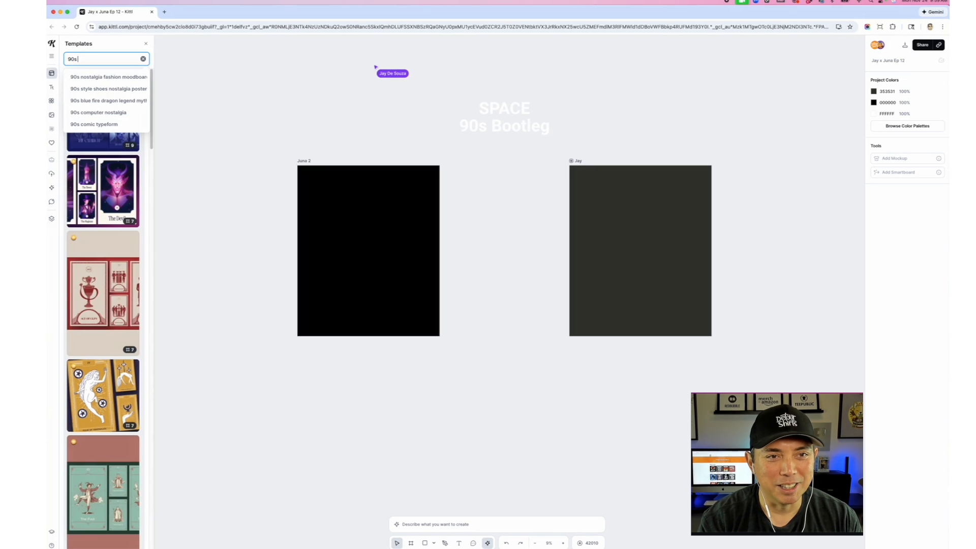
{"action": "type", "text": "ootleg"}
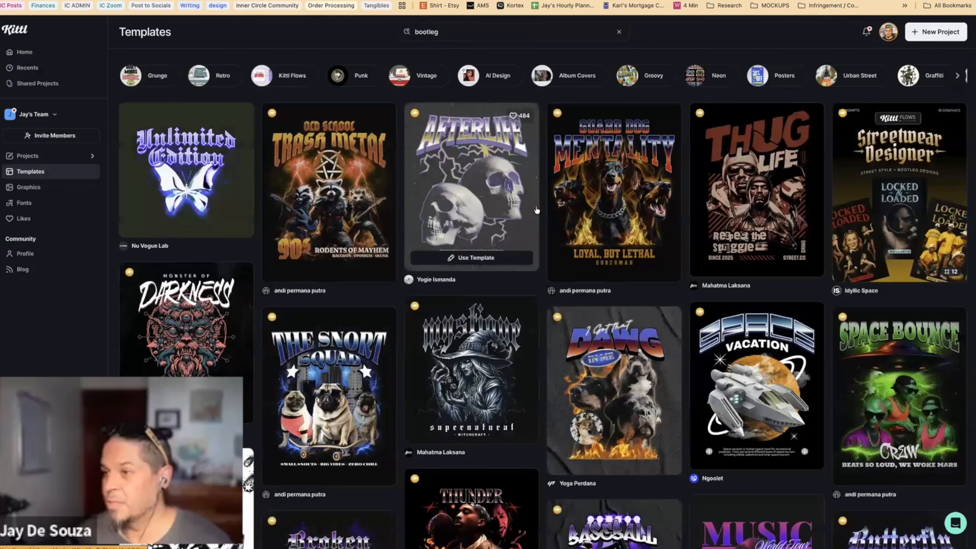
{"action": "scroll", "coordinate": [548, 244], "scroll_direction": "down", "scroll_amount": 12}
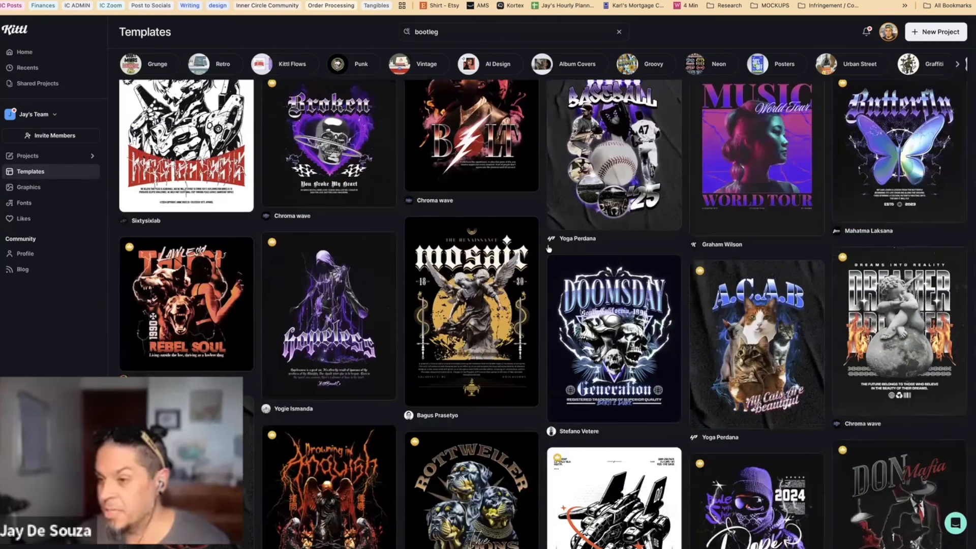
{"action": "scroll", "coordinate": [549, 249], "scroll_direction": "down", "scroll_amount": 3}
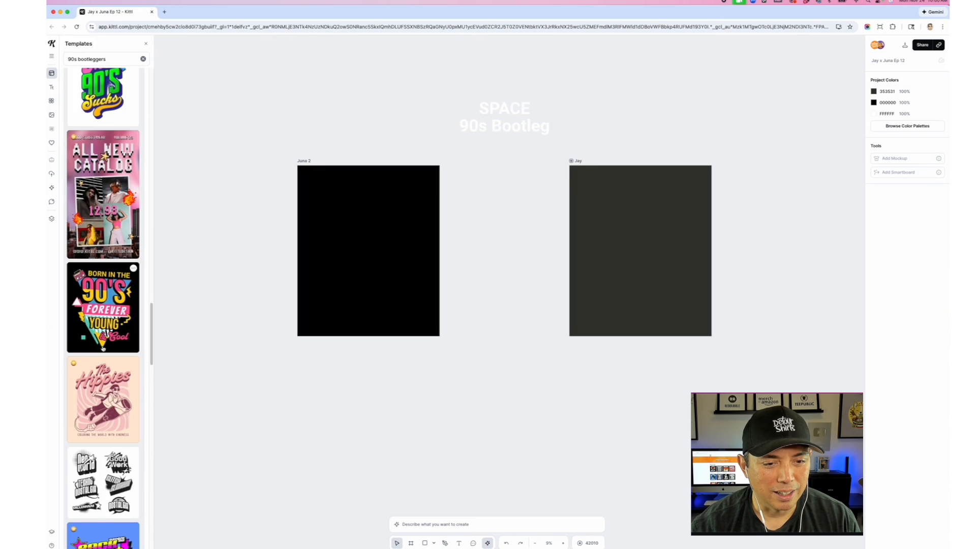
{"action": "scroll", "coordinate": [103, 349], "scroll_direction": "down", "scroll_amount": 5}
{"action": "scroll", "coordinate": [103, 349], "scroll_direction": "down", "scroll_amount": 6}
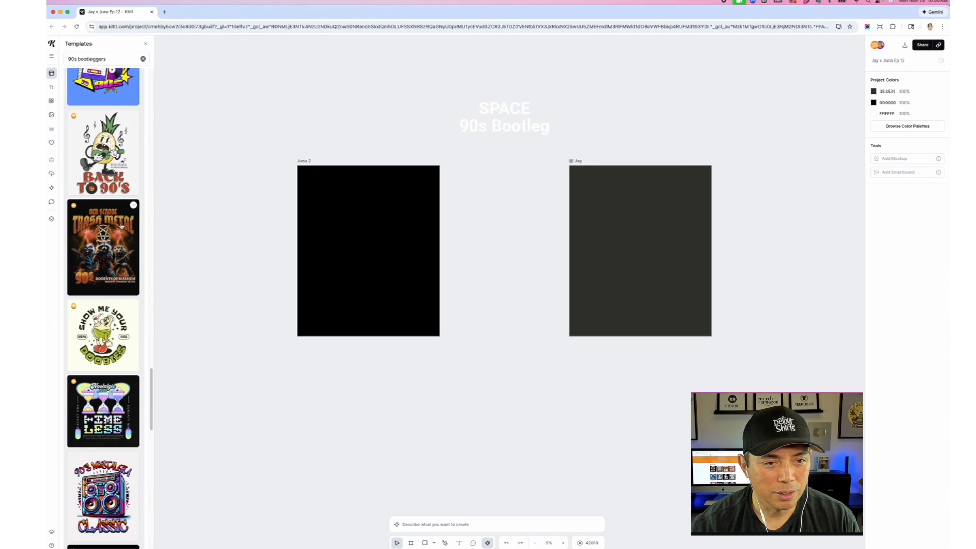
{"action": "scroll", "coordinate": [95, 264], "scroll_direction": "down", "scroll_amount": 6}
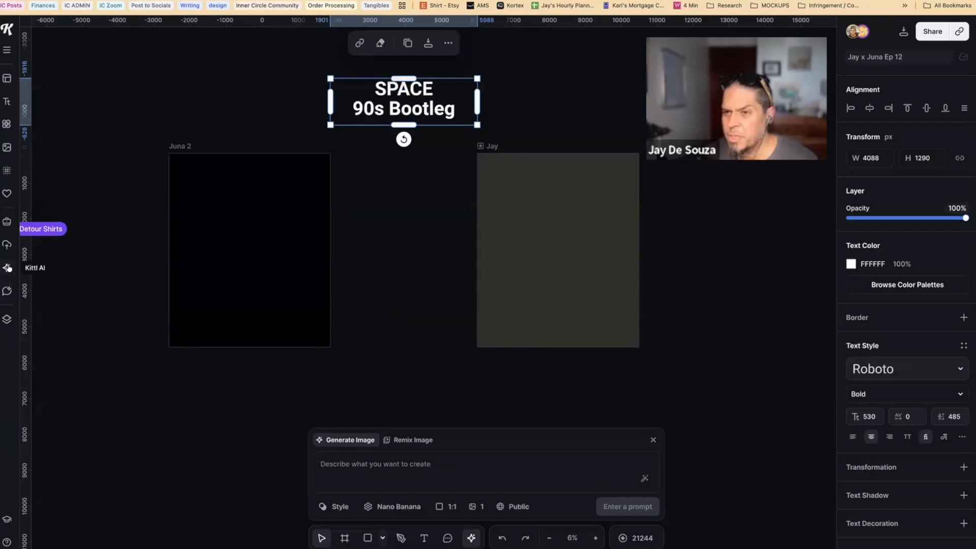
- Search the templates for just "bootleg" and look through the resulting designs
{"action": "left_click", "coordinate": [8, 172]}
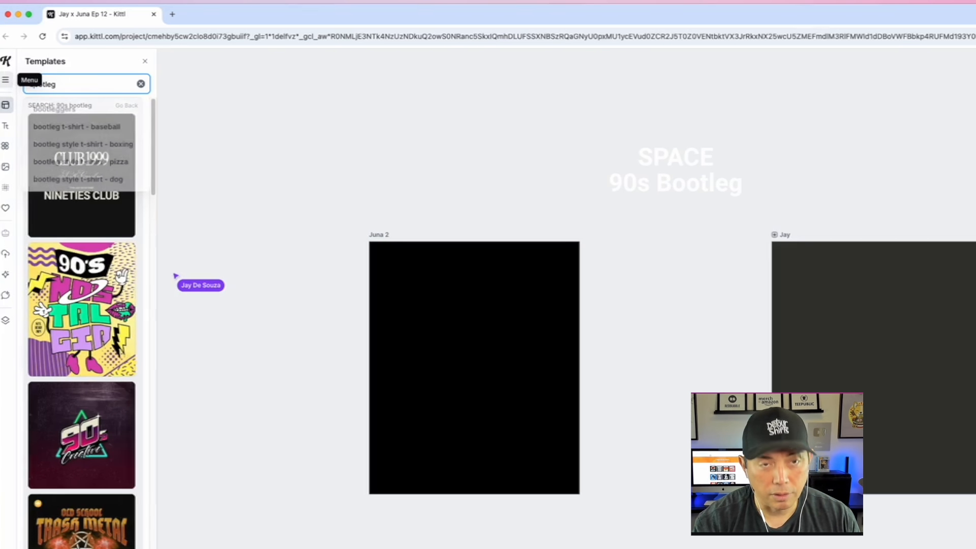
{"action": "key", "text": "Return"}
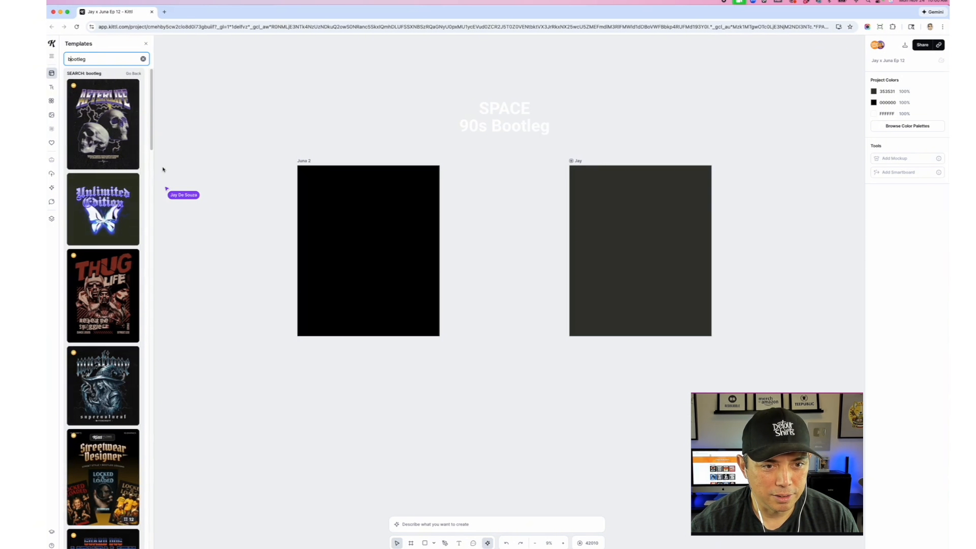
{"action": "scroll", "coordinate": [123, 265], "scroll_direction": "down", "scroll_amount": 10}
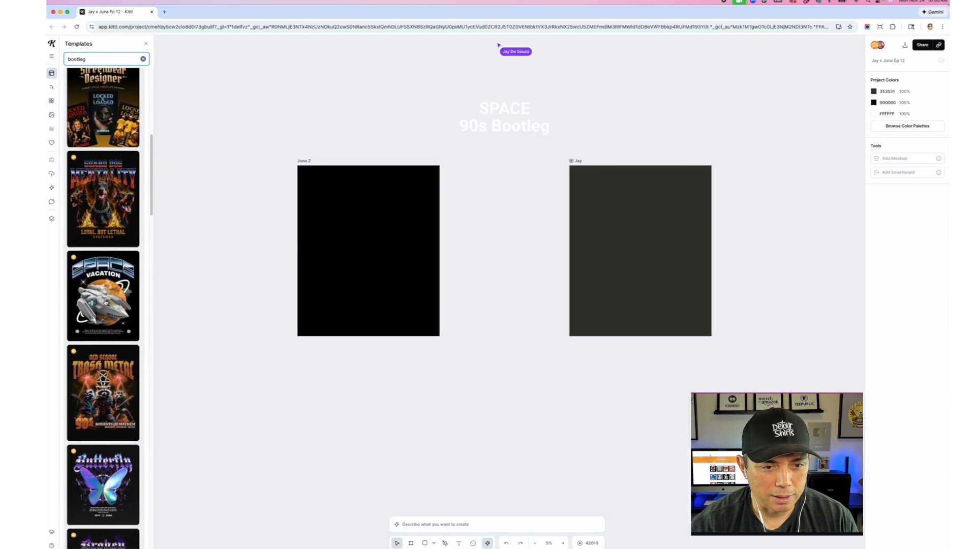
{"action": "scroll", "coordinate": [106, 302], "scroll_direction": "down", "scroll_amount": 3}
{"action": "scroll", "coordinate": [105, 302], "scroll_direction": "down", "scroll_amount": 15}
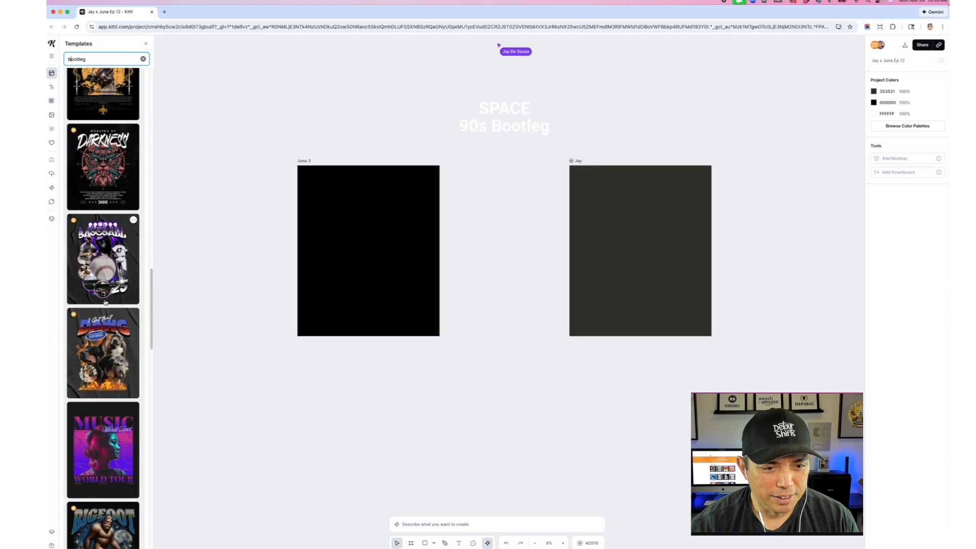
{"action": "scroll", "coordinate": [105, 303], "scroll_direction": "down", "scroll_amount": 9}
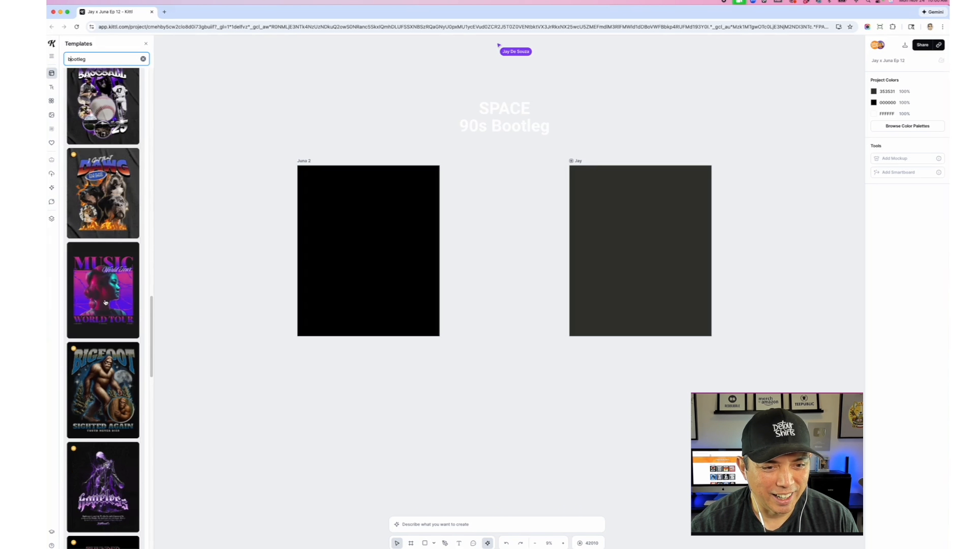
- Browse the bootleg template results for 90s-style layouts, lettering and image compositions to use as references
{"action": "scroll", "coordinate": [106, 302], "scroll_direction": "down", "scroll_amount": 3}
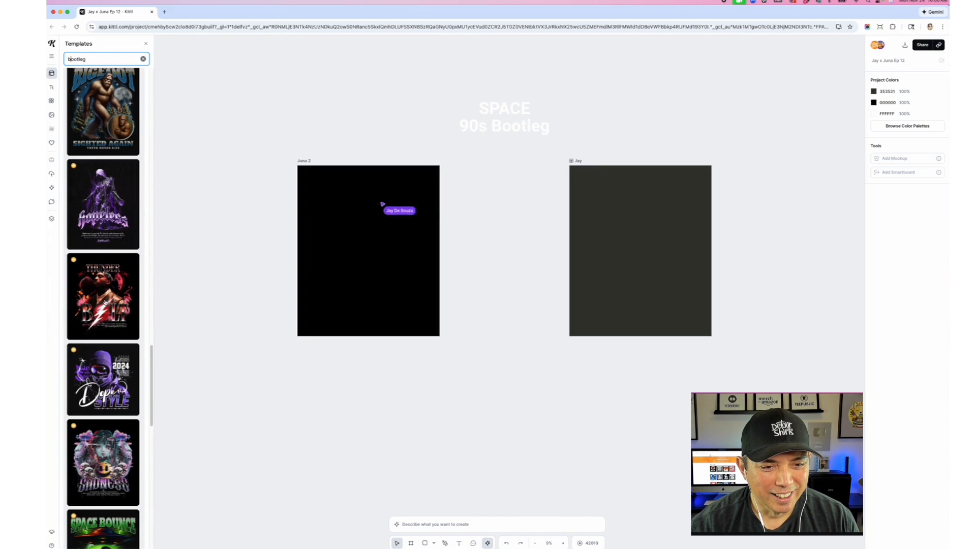
{"action": "scroll", "coordinate": [105, 302], "scroll_direction": "down", "scroll_amount": 3}
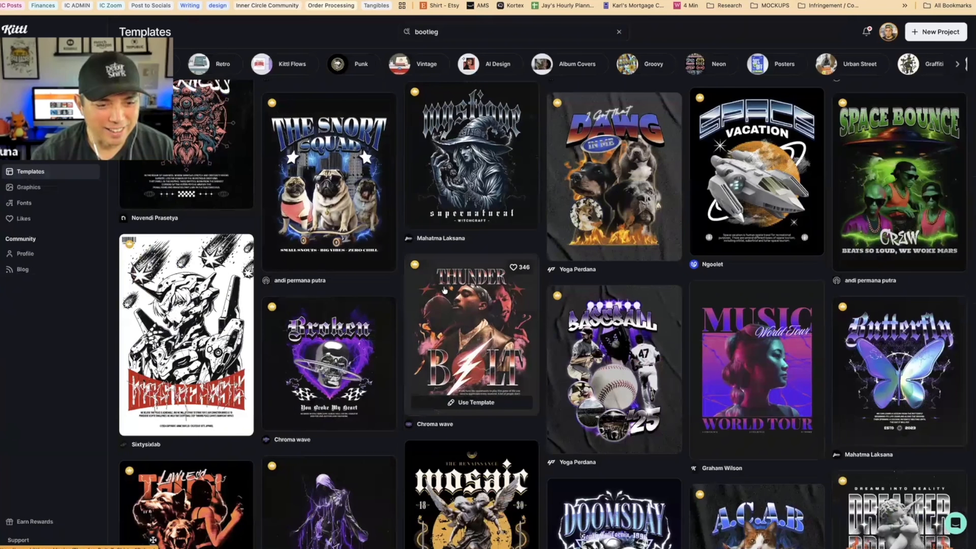
{"action": "scroll", "coordinate": [336, 191], "scroll_direction": "up", "scroll_amount": 1}
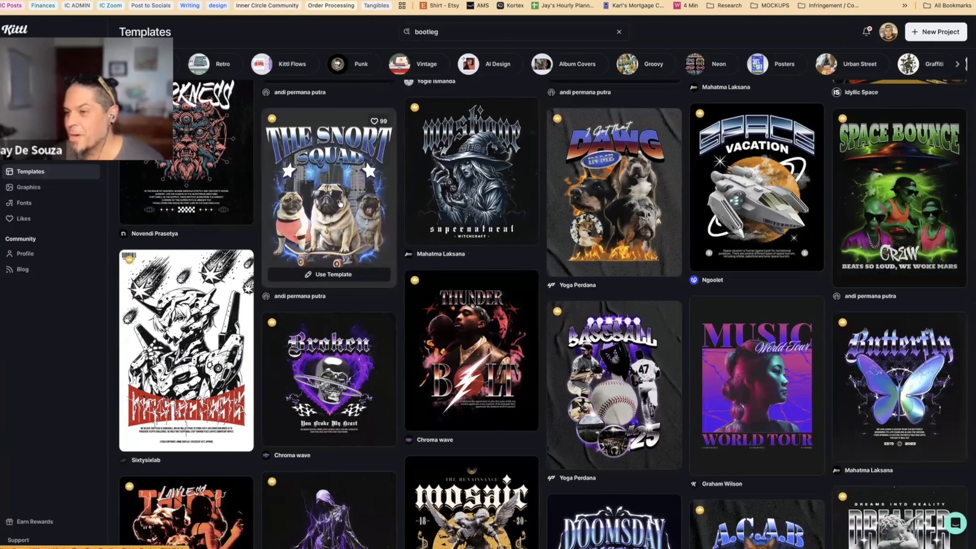
{"action": "scroll", "coordinate": [340, 203], "scroll_direction": "up", "scroll_amount": 1}
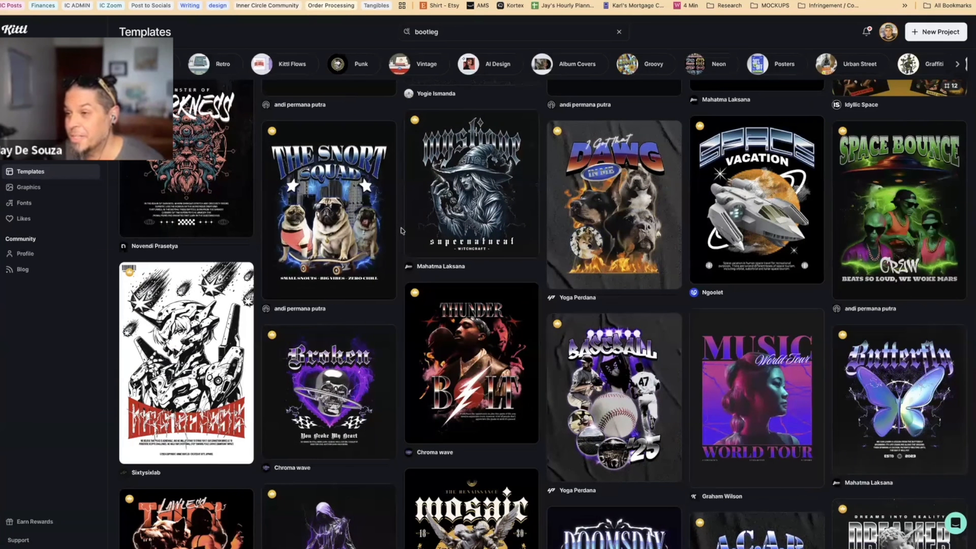
{"action": "scroll", "coordinate": [401, 230], "scroll_direction": "down", "scroll_amount": 1}
{"action": "scroll", "coordinate": [401, 230], "scroll_direction": "down", "scroll_amount": 2}
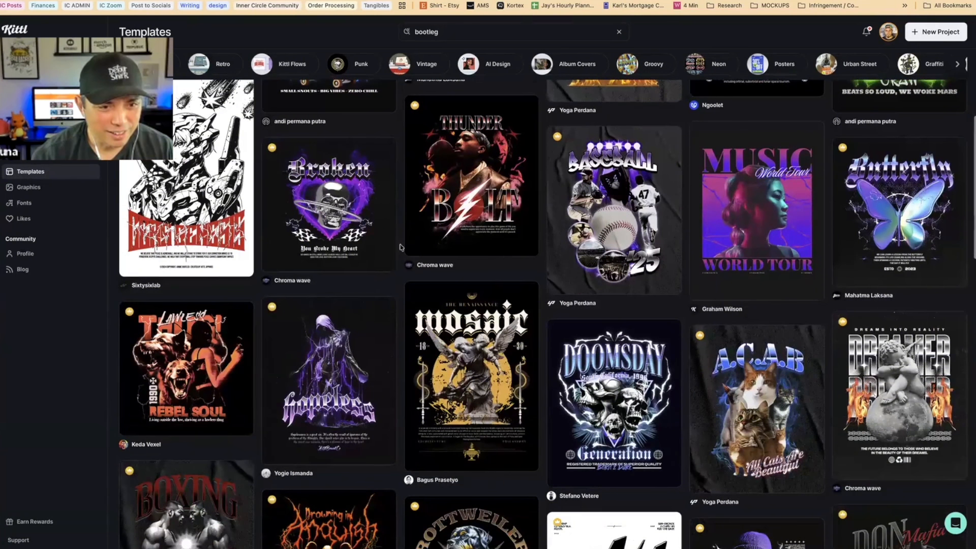
{"action": "scroll", "coordinate": [401, 248], "scroll_direction": "down", "scroll_amount": 2}
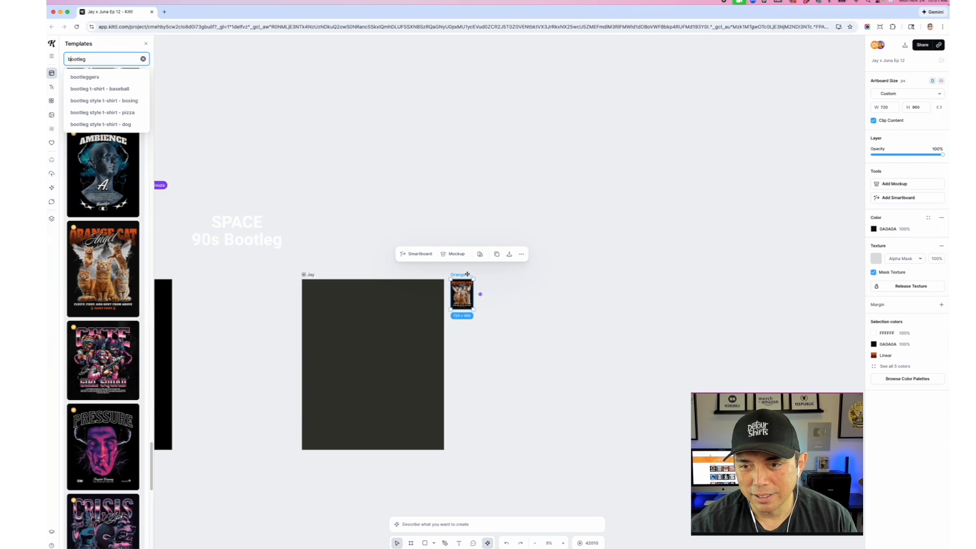
- Place the Orange Cat Angel template on the outer side of the black artboard as a reference
{"action": "scroll", "coordinate": [401, 135], "scroll_direction": "left", "scroll_amount": 6}
{"action": "left_click_drag", "start_coordinate": [467, 274], "coordinate": [295, 280]}
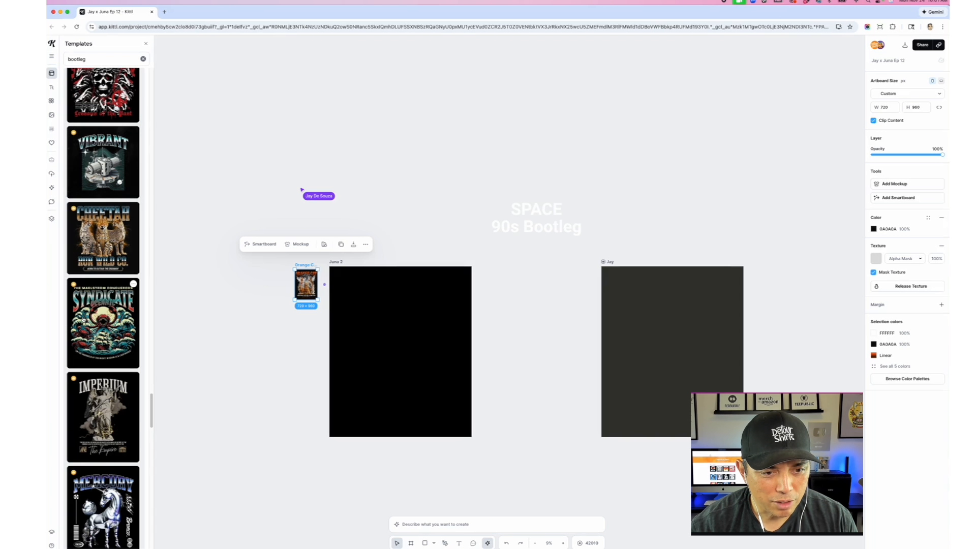
- Examine more bootleg templates, comparing animal, statue and space designs for usable titles, lightning and effects
{"action": "scroll", "coordinate": [83, 319], "scroll_direction": "down", "scroll_amount": 3}
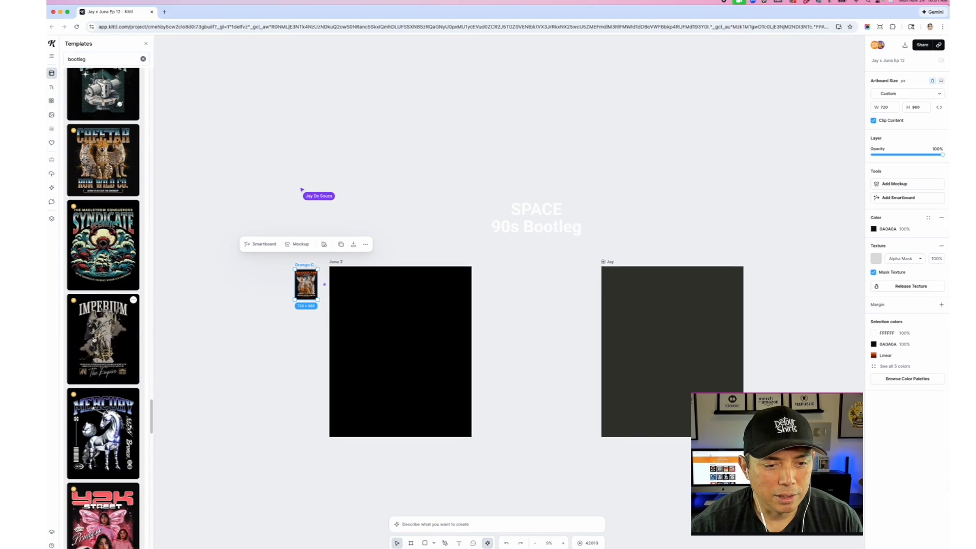
{"action": "scroll", "coordinate": [94, 339], "scroll_direction": "down", "scroll_amount": 4}
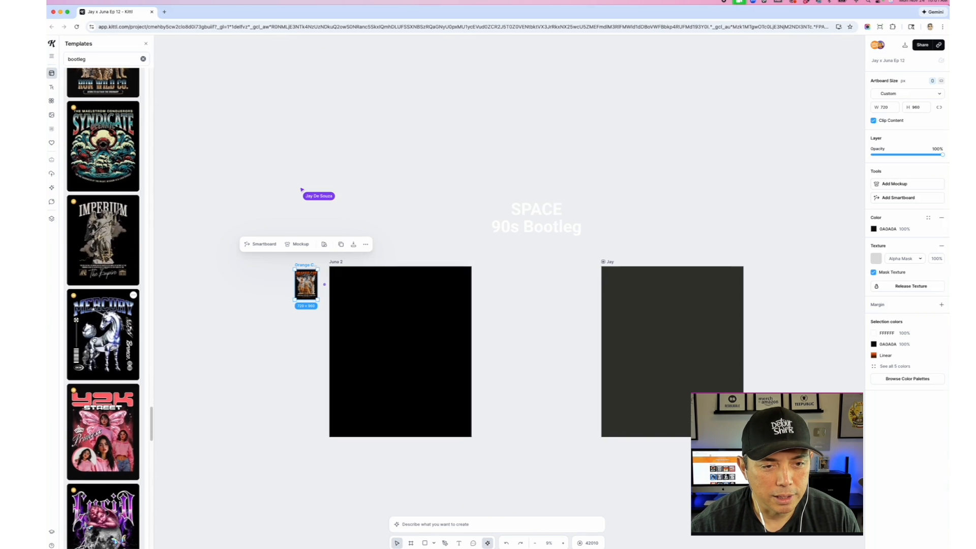
{"action": "scroll", "coordinate": [94, 340], "scroll_direction": "down", "scroll_amount": 3}
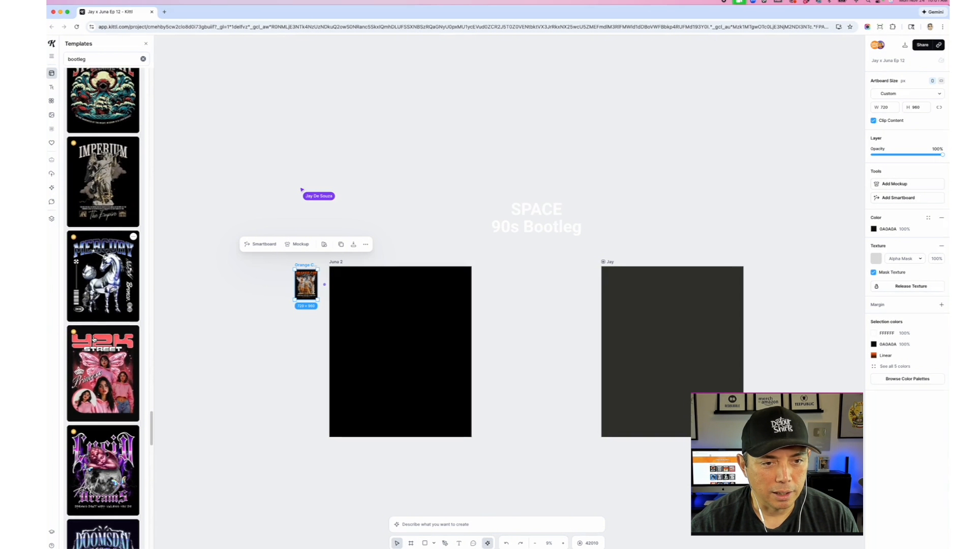
{"action": "scroll", "coordinate": [94, 339], "scroll_direction": "down", "scroll_amount": 4}
{"action": "scroll", "coordinate": [102, 339], "scroll_direction": "down", "scroll_amount": 5}
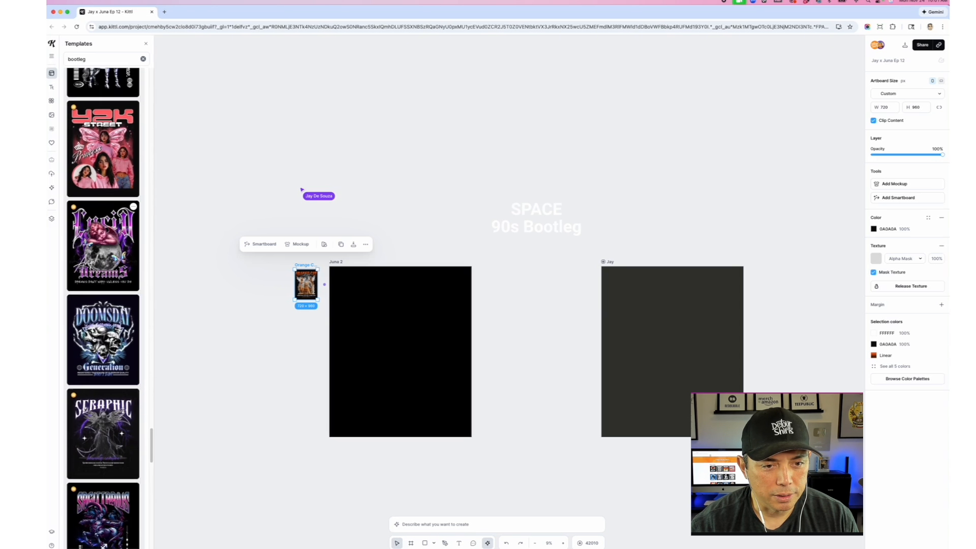
{"action": "scroll", "coordinate": [94, 339], "scroll_direction": "down", "scroll_amount": 9}
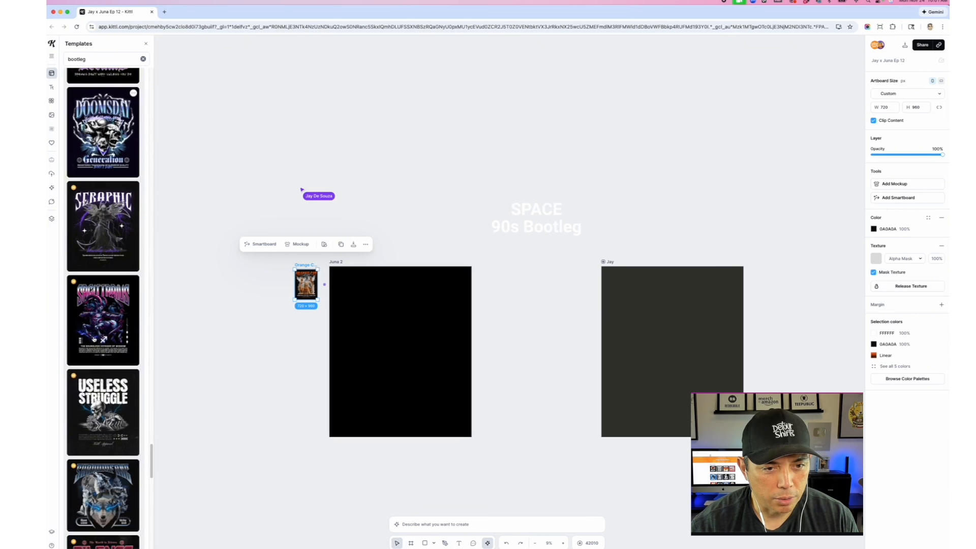
{"action": "scroll", "coordinate": [94, 339], "scroll_direction": "down", "scroll_amount": 3}
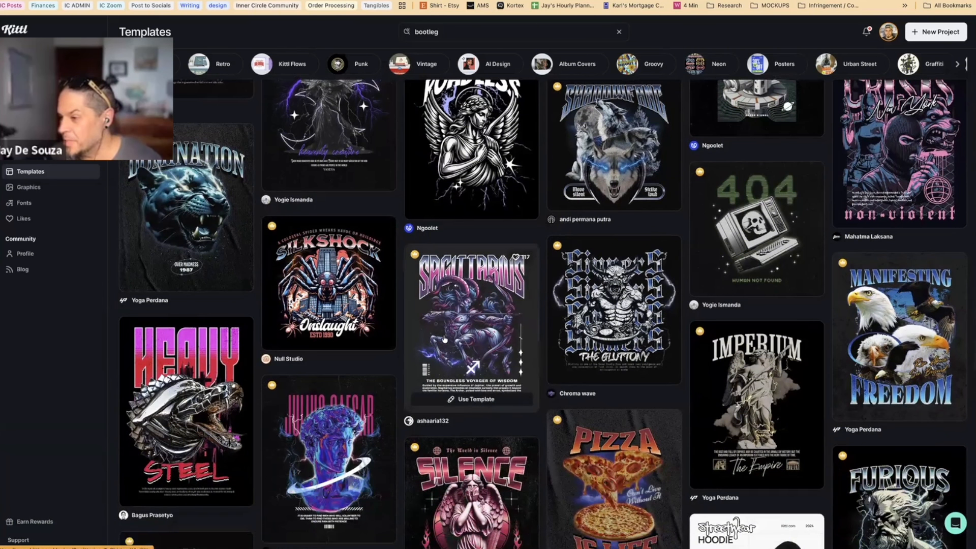
{"action": "scroll", "coordinate": [443, 339], "scroll_direction": "down", "scroll_amount": 2}
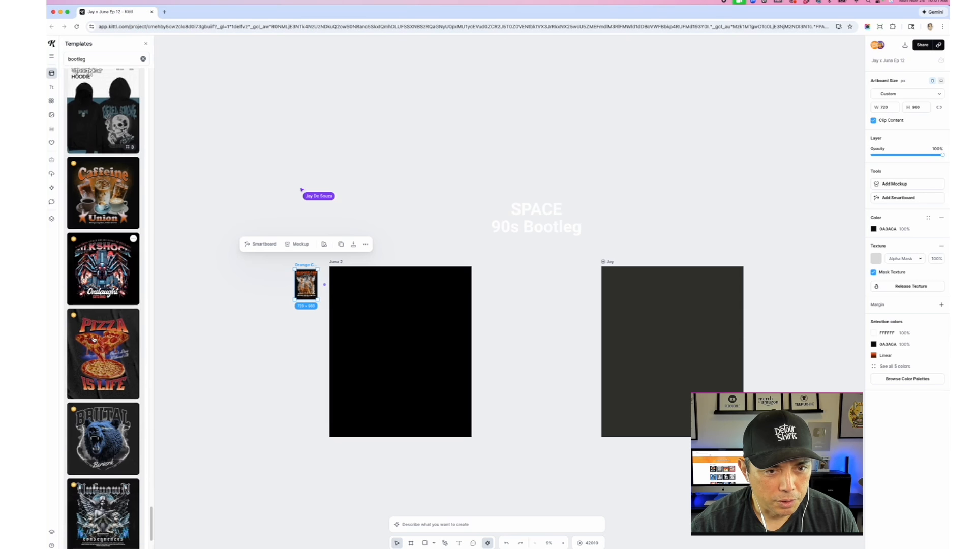
{"action": "scroll", "coordinate": [94, 339], "scroll_direction": "down", "scroll_amount": 4}
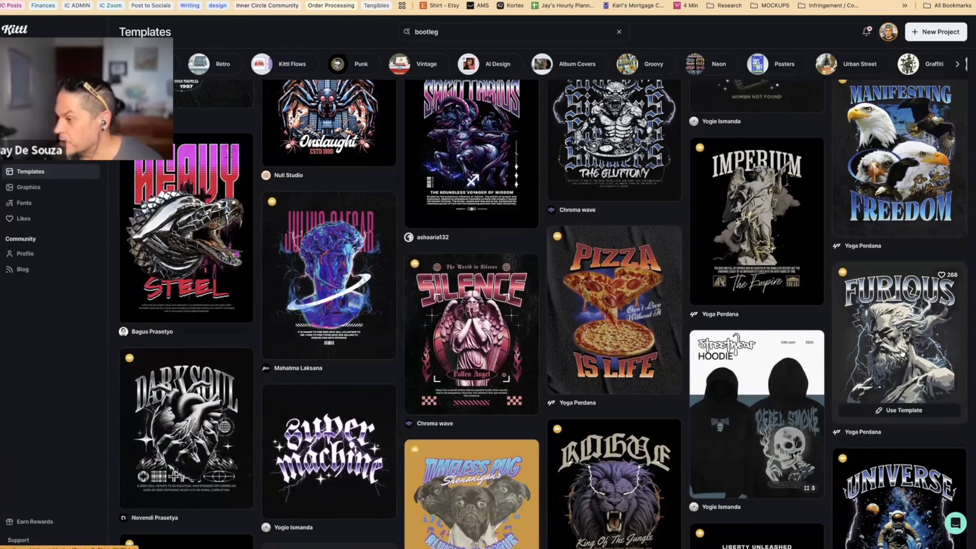
{"action": "scroll", "coordinate": [901, 353], "scroll_direction": "down", "scroll_amount": 3}
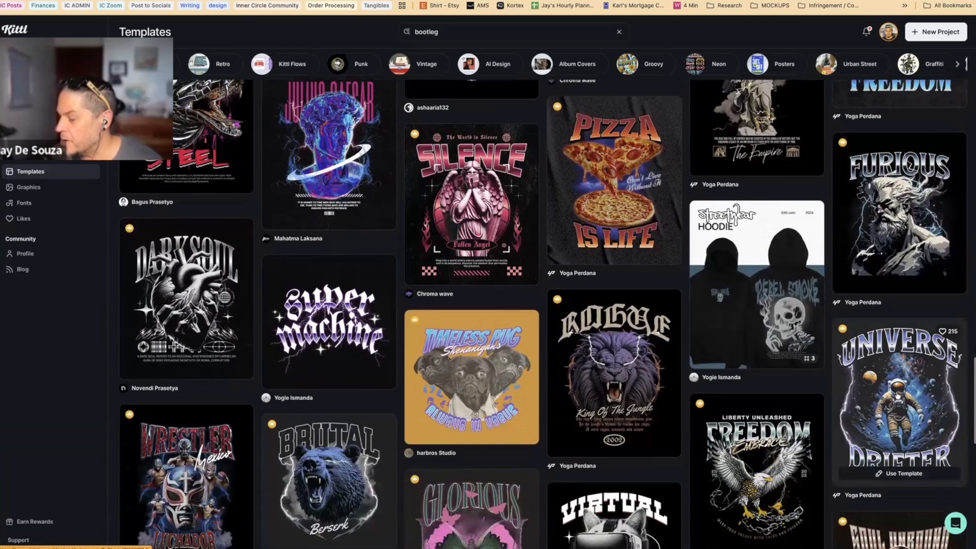
{"action": "scroll", "coordinate": [905, 420], "scroll_direction": "down", "scroll_amount": 1}
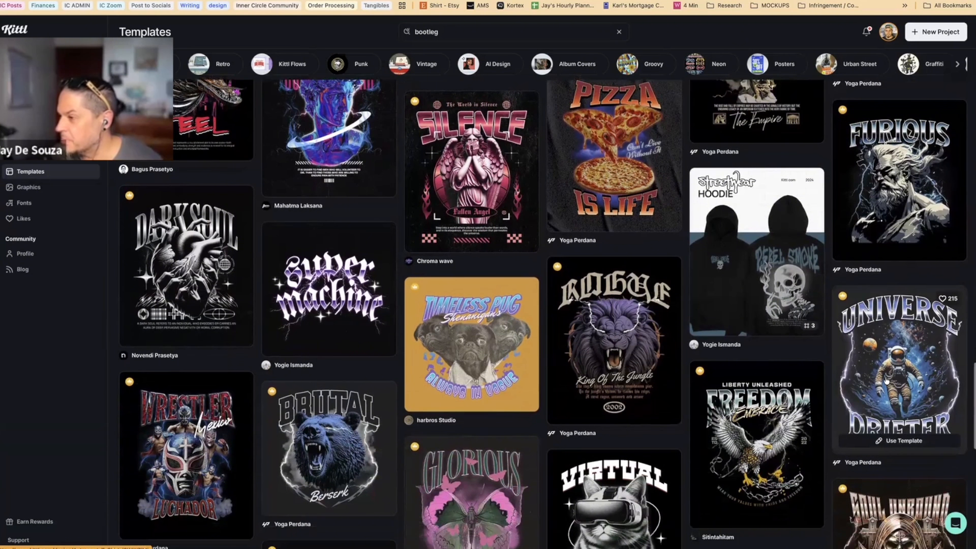
{"action": "scroll", "coordinate": [875, 378], "scroll_direction": "up", "scroll_amount": 3}
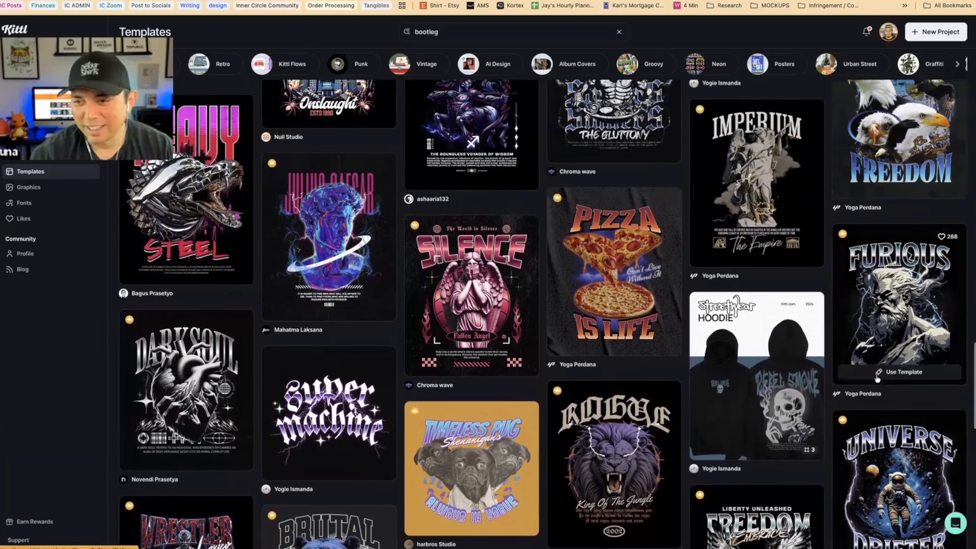
{"action": "scroll", "coordinate": [892, 326], "scroll_direction": "up", "scroll_amount": 1}
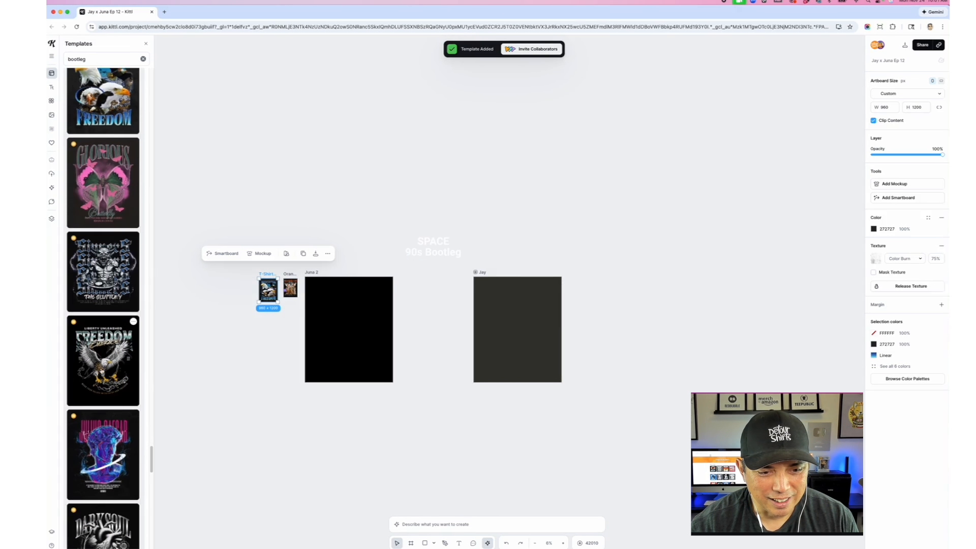
- Find the Sloth My Spirit Animal template among the bootleg results and add it near the other reference designs
{"action": "scroll", "coordinate": [101, 371], "scroll_direction": "down", "scroll_amount": 12}
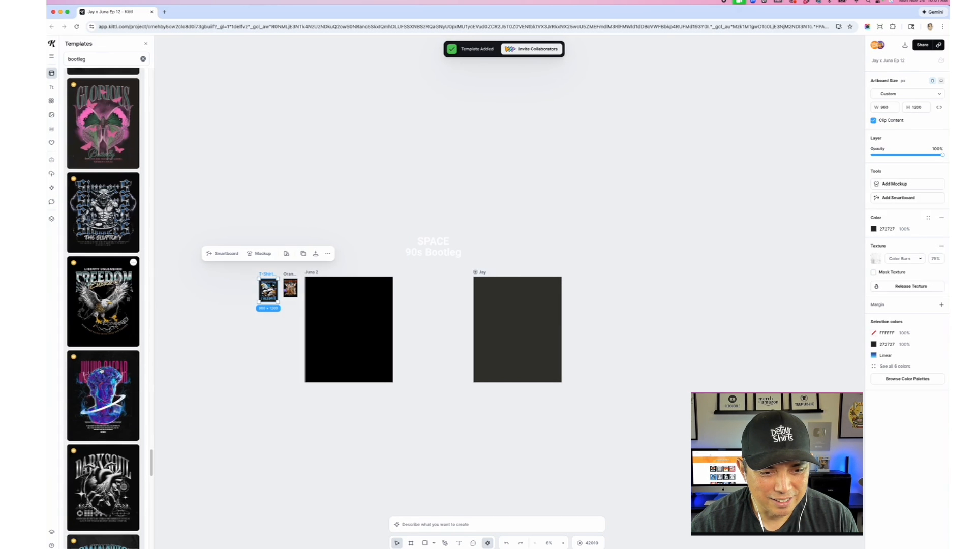
{"action": "scroll", "coordinate": [102, 371], "scroll_direction": "down", "scroll_amount": 4}
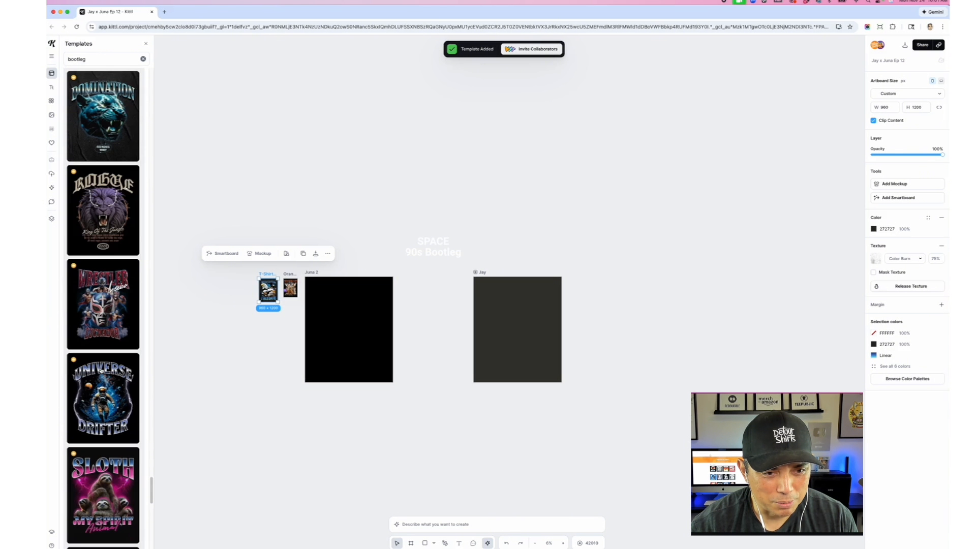
{"action": "scroll", "coordinate": [102, 356], "scroll_direction": "down", "scroll_amount": 6}
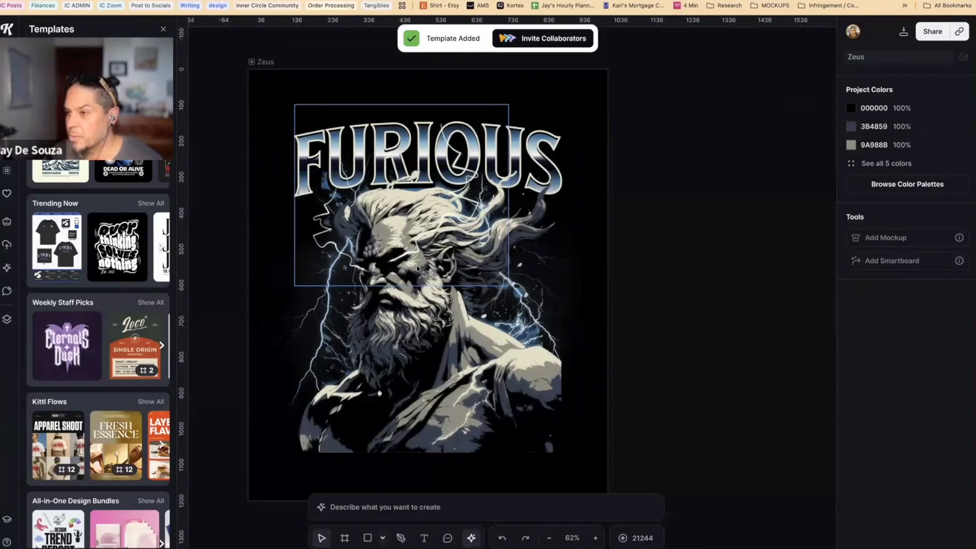
- Copy all elements of the Furious template and paste them into the shared SPACE 90s Bootleg project
{"action": "left_click_drag", "start_coordinate": [641, 467], "coordinate": [257, 126]}
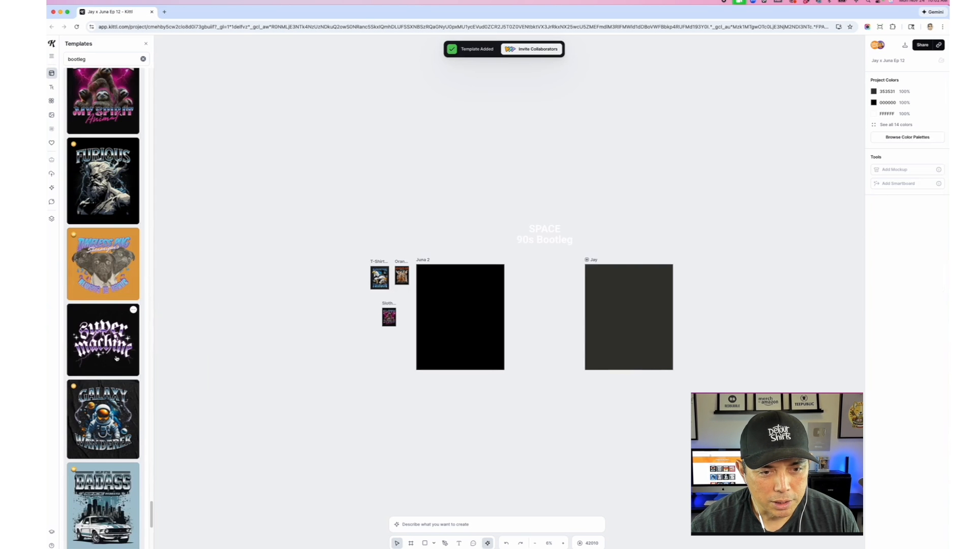
{"action": "scroll", "coordinate": [116, 359], "scroll_direction": "down", "scroll_amount": 3}
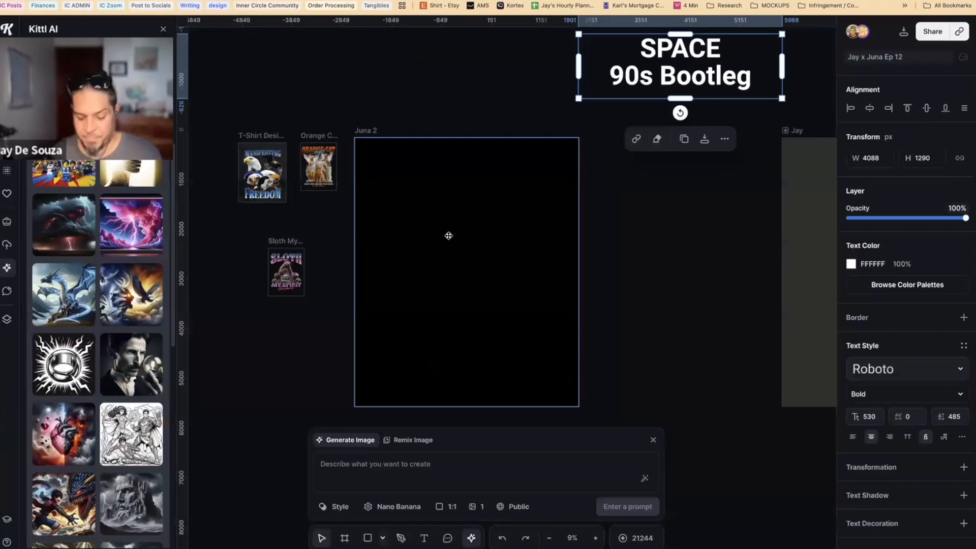
{"action": "key", "text": "ctrl+v"}
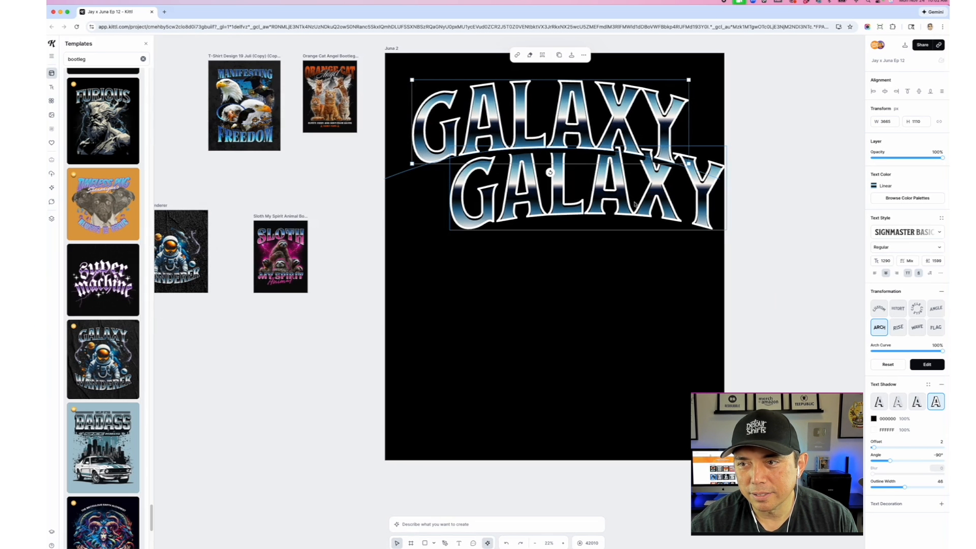
- Keep one arched GALAXY title across the head of the black artboard and move its duplicate off the artboard, below the reference templates
{"action": "scroll", "coordinate": [681, 170], "scroll_direction": "up", "scroll_amount": 1}
{"action": "left_click_drag", "start_coordinate": [678, 240], "coordinate": [640, 403]}
{"action": "left_click", "coordinate": [632, 151]}
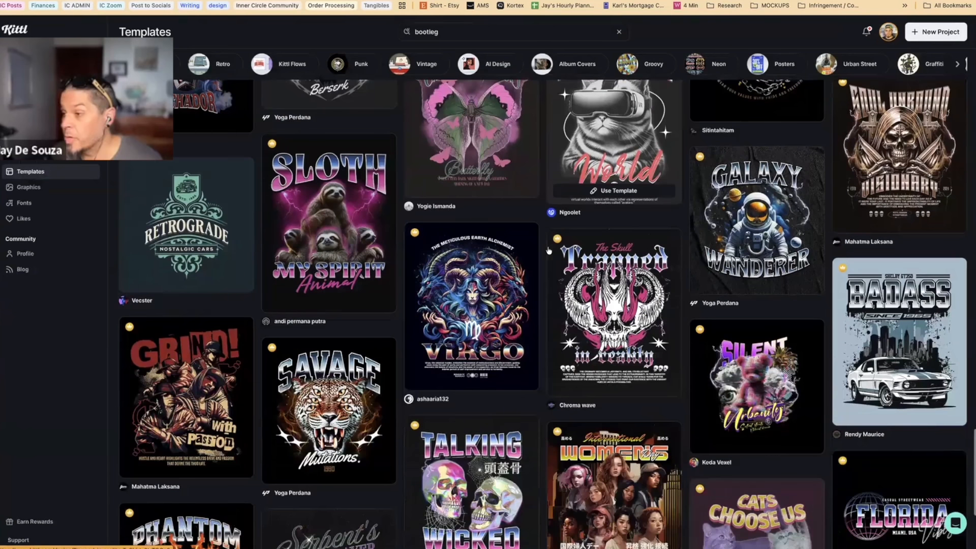
{"action": "mouse_move", "coordinate": [548, 250]}
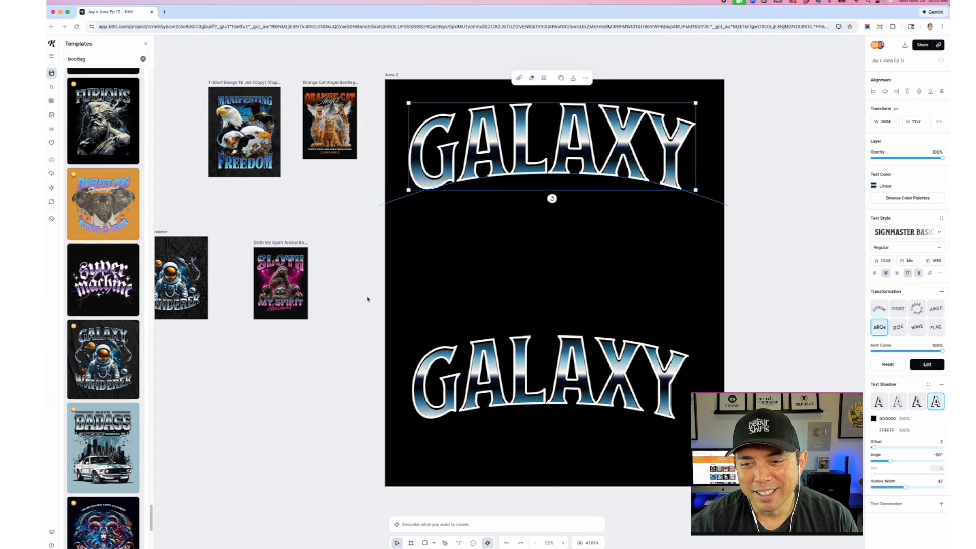
{"action": "left_click", "coordinate": [370, 298]}
{"action": "left_click_drag", "start_coordinate": [517, 347], "coordinate": [135, 379]}
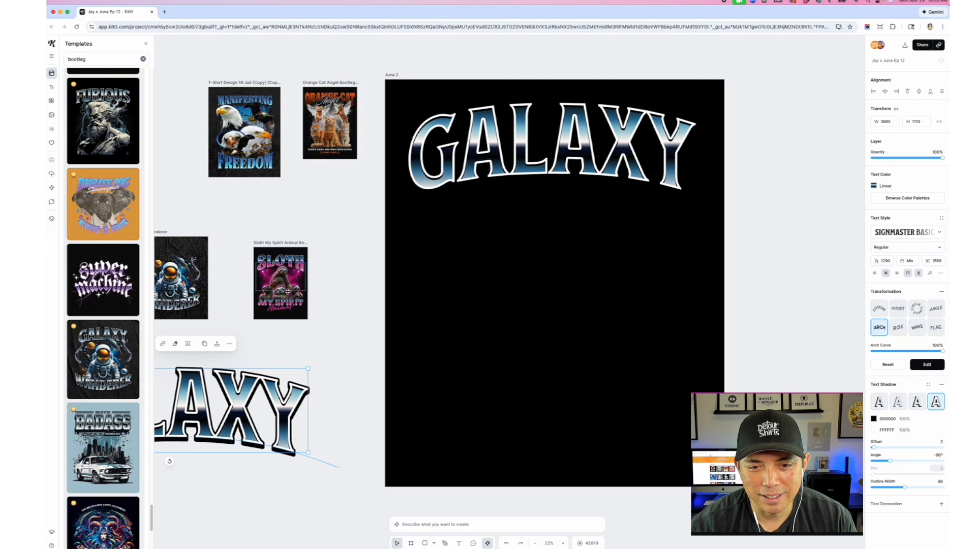
{"action": "left_click", "coordinate": [279, 314]}
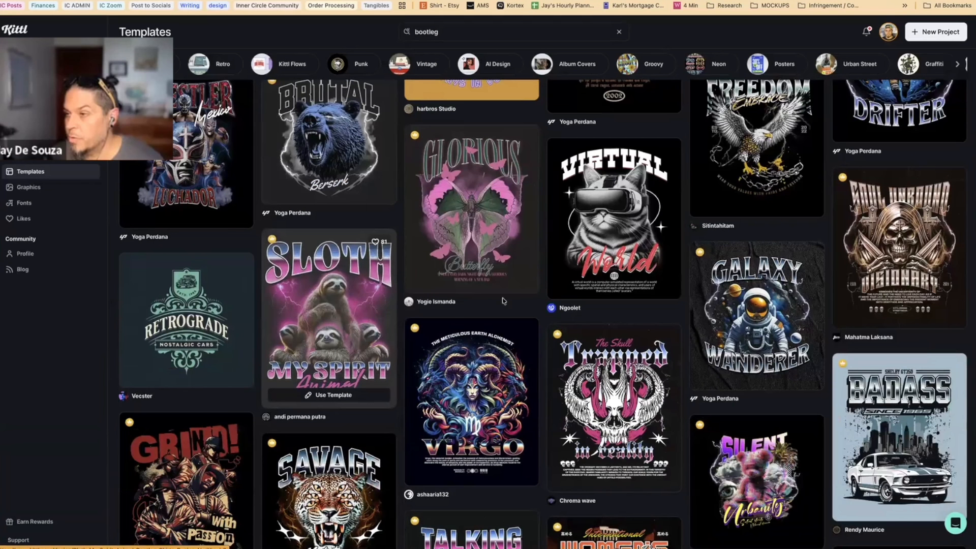
- Open the Sloth My Spirit Animal template and select its pink lightning glow and the script word "Animal" for reuse in the shared project
{"action": "left_click", "coordinate": [330, 326]}
{"action": "left_click", "coordinate": [712, 175]}
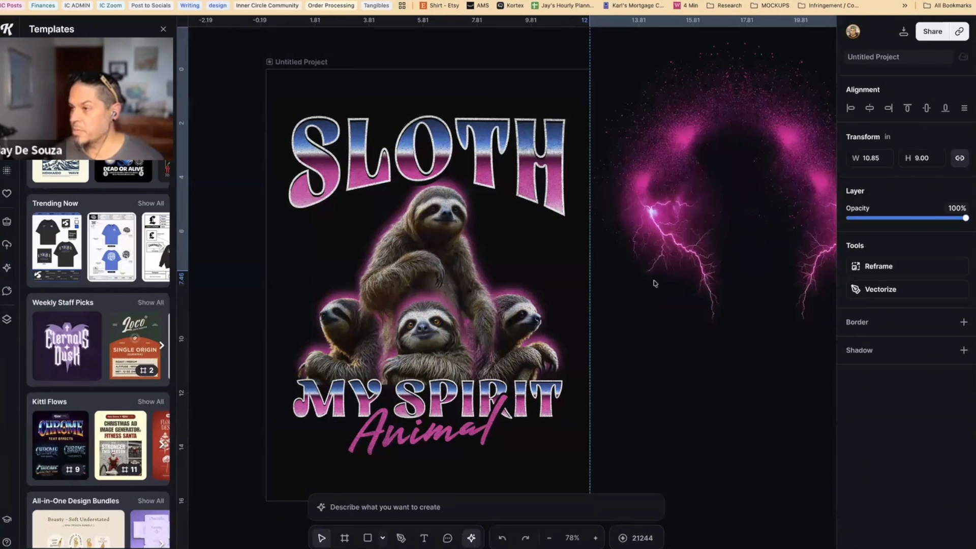
{"action": "left_click", "coordinate": [434, 441], "text": "shift"}
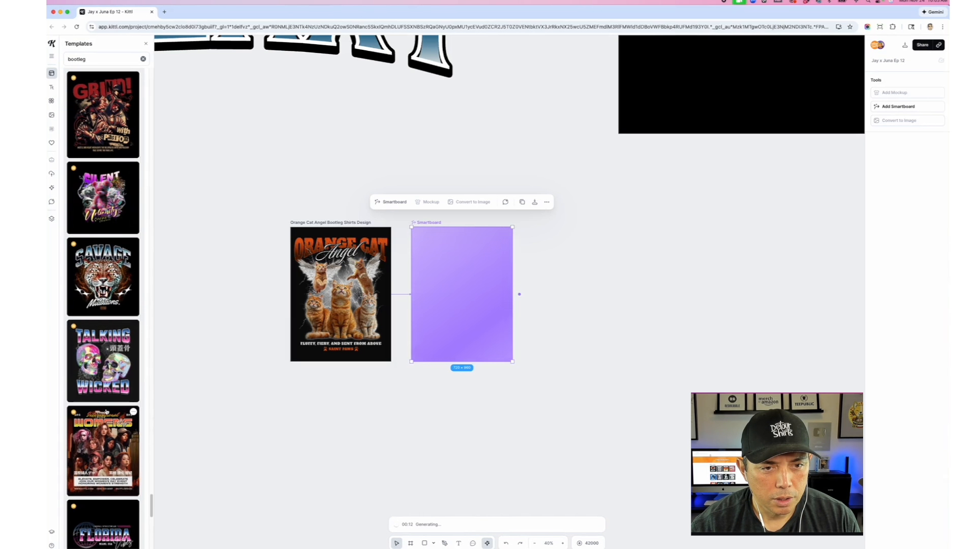
{"action": "scroll", "coordinate": [107, 412], "scroll_direction": "down", "scroll_amount": 2}
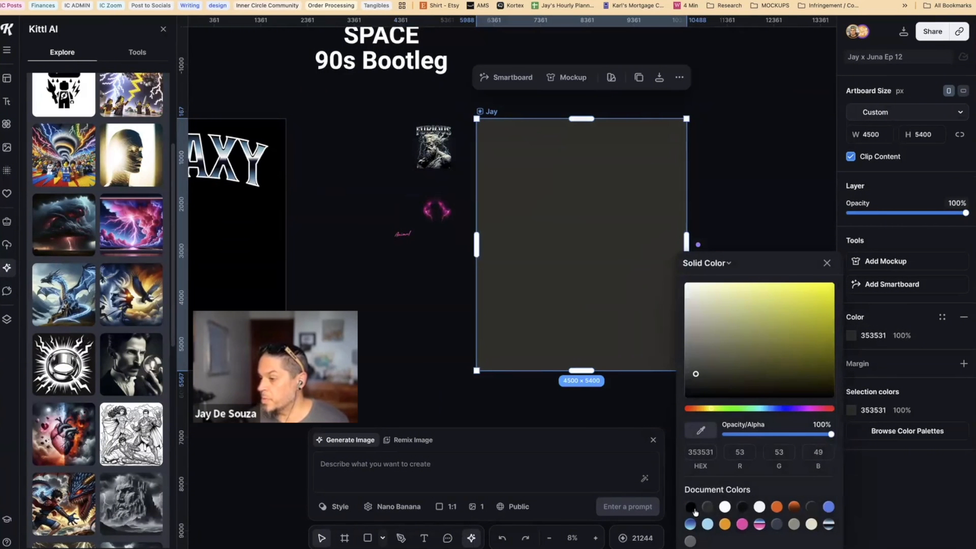
- Set the dark grey artboard's background color to black (000000)
{"action": "left_click", "coordinate": [691, 507]}
{"action": "left_click", "coordinate": [436, 318]}
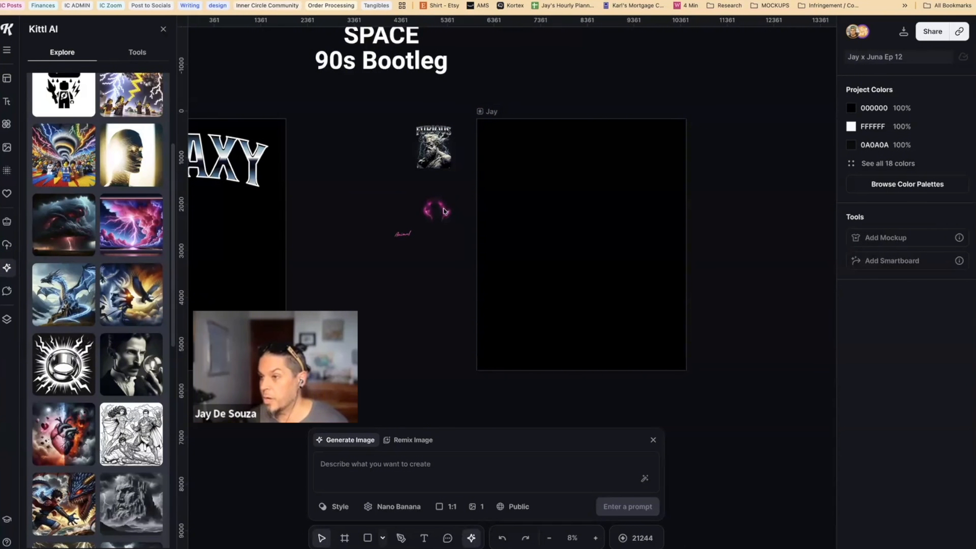
- Place the enlarged Furious design on the second artboard and pull its bearded figure layers off, keeping the title and lightning
{"action": "left_click_drag", "start_coordinate": [444, 211], "coordinate": [757, 377]}
{"action": "left_click_drag", "start_coordinate": [632, 300], "coordinate": [581, 296]}
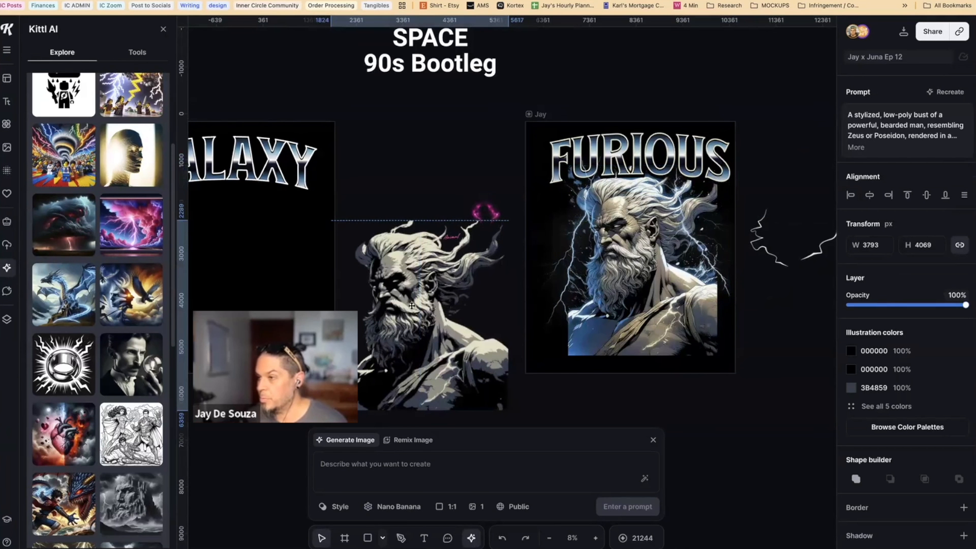
{"action": "left_click_drag", "start_coordinate": [412, 306], "coordinate": [629, 249]}
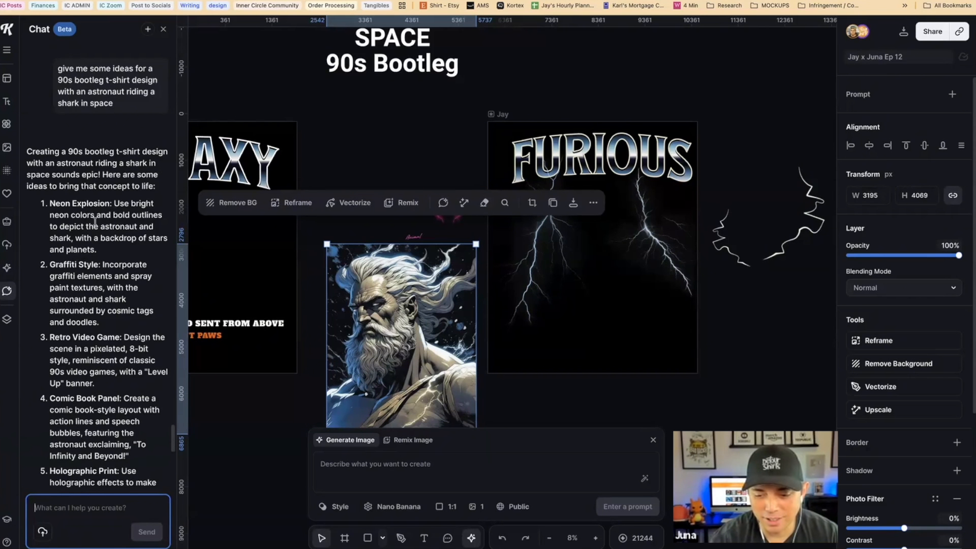
{"action": "scroll", "coordinate": [95, 222], "scroll_direction": "up", "scroll_amount": 1}
{"action": "left_click_drag", "start_coordinate": [131, 146], "coordinate": [114, 170]}
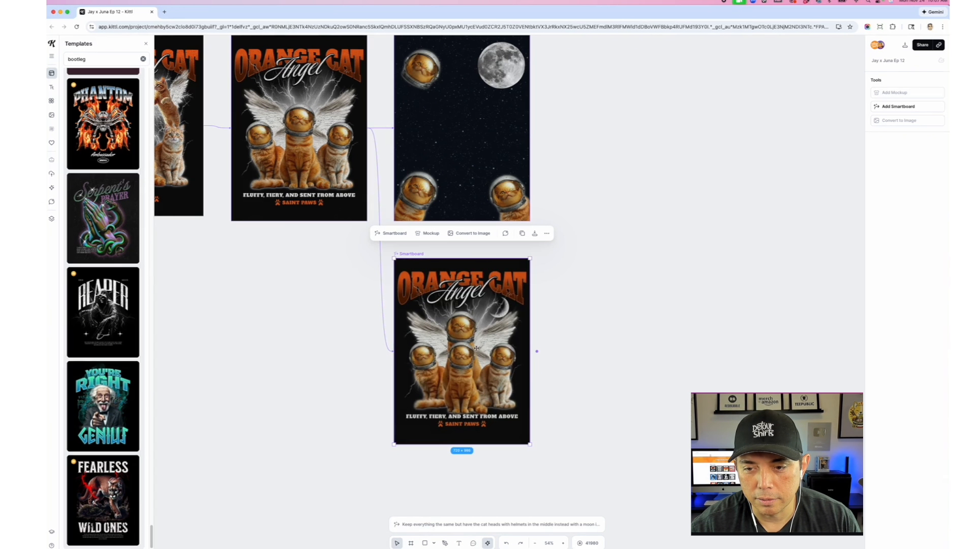
- Convert the starry smartboard with helmeted cat heads and a moon to an image and place it in the empty canvas area below
{"action": "left_click", "coordinate": [460, 144]}
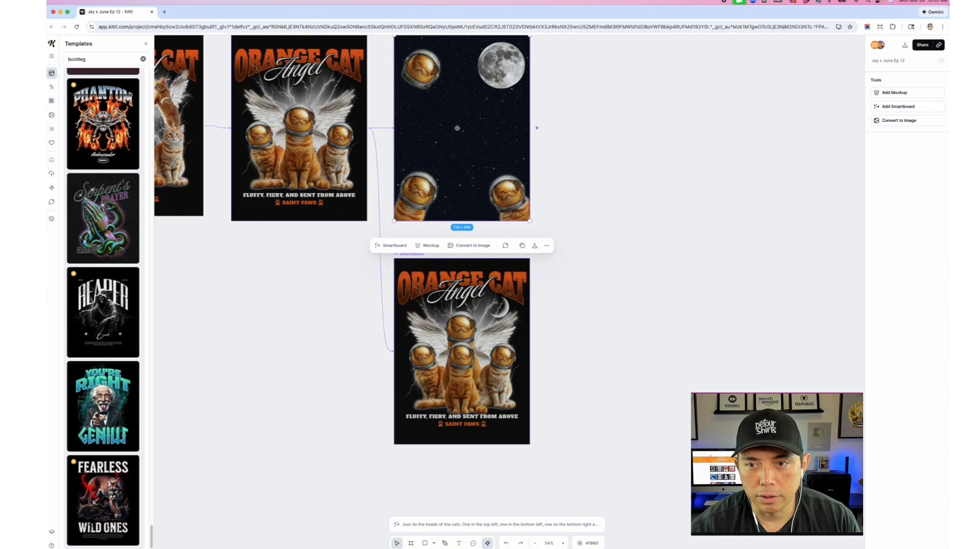
{"action": "scroll", "coordinate": [457, 128], "scroll_direction": "up", "scroll_amount": 2}
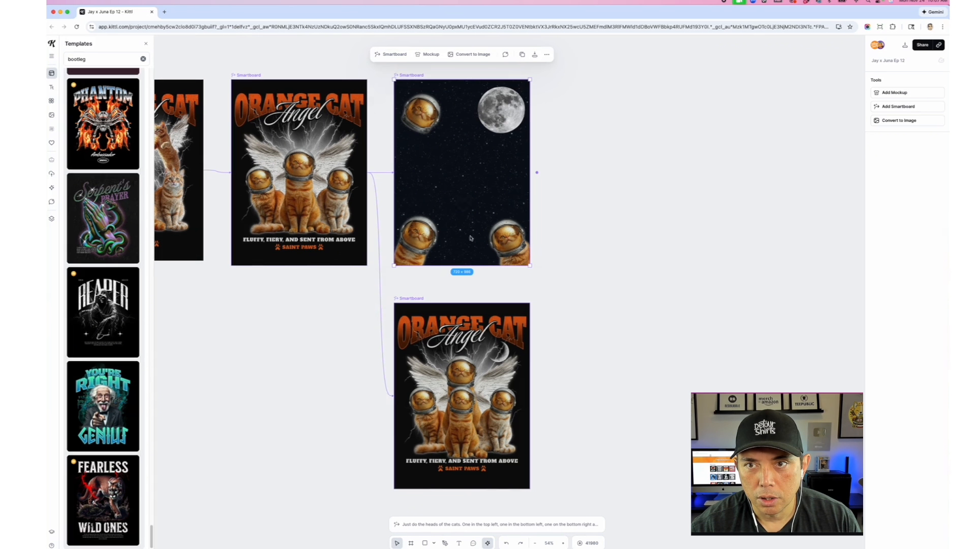
{"action": "left_click", "coordinate": [472, 55]}
{"action": "left_click_drag", "start_coordinate": [579, 155], "coordinate": [269, 397]}
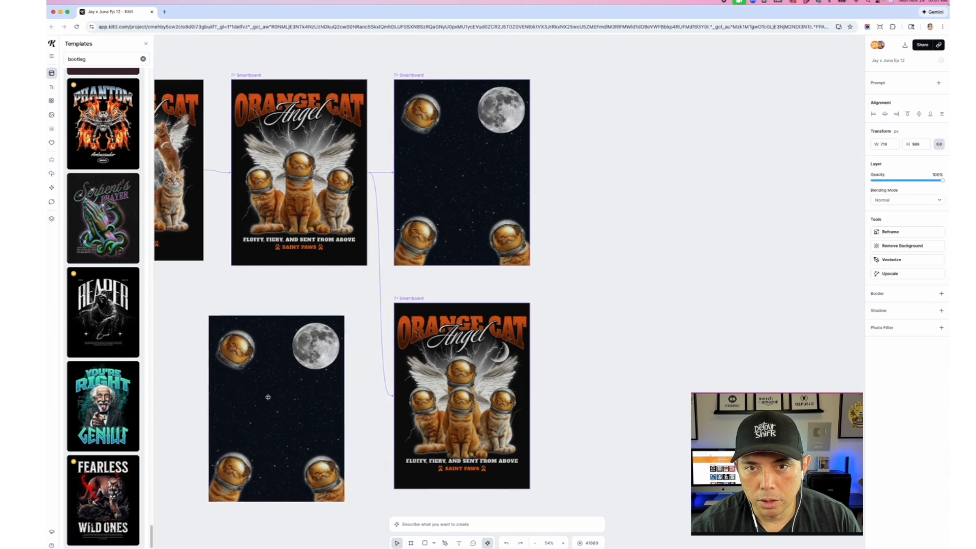
- Pull the three-cat image and the lightning off the original Orange Cat Angel artboard onto the surrounding canvas
{"action": "left_click", "coordinate": [452, 377]}
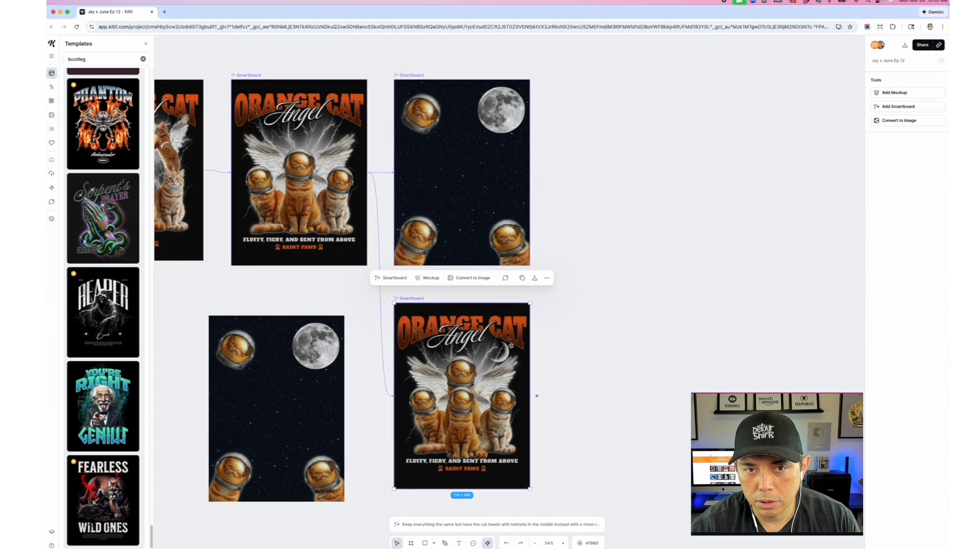
{"action": "left_click", "coordinate": [205, 301]}
{"action": "scroll", "coordinate": [205, 301], "scroll_direction": "left", "scroll_amount": 5}
{"action": "left_click", "coordinate": [416, 208]}
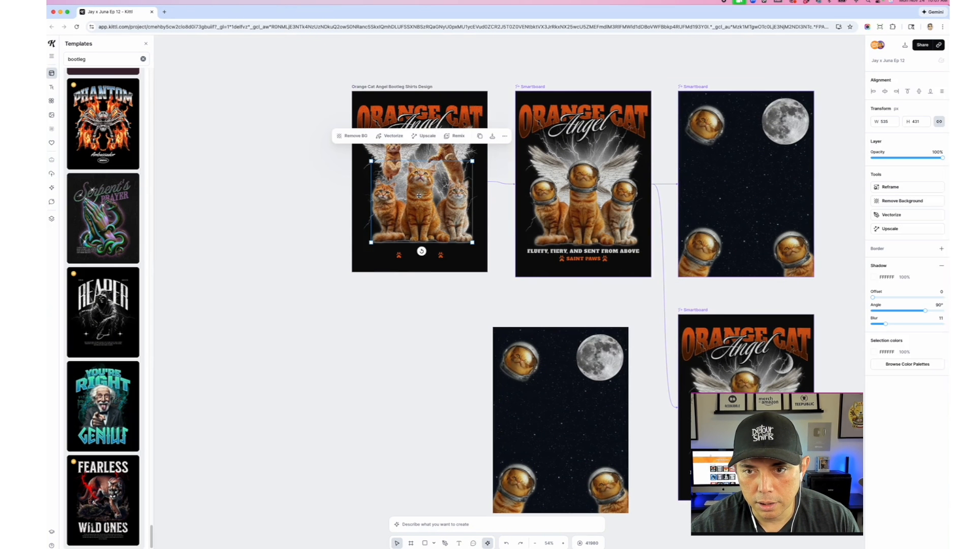
{"action": "left_click_drag", "start_coordinate": [417, 208], "coordinate": [193, 229]}
{"action": "left_click_drag", "start_coordinate": [423, 191], "coordinate": [262, 350]}
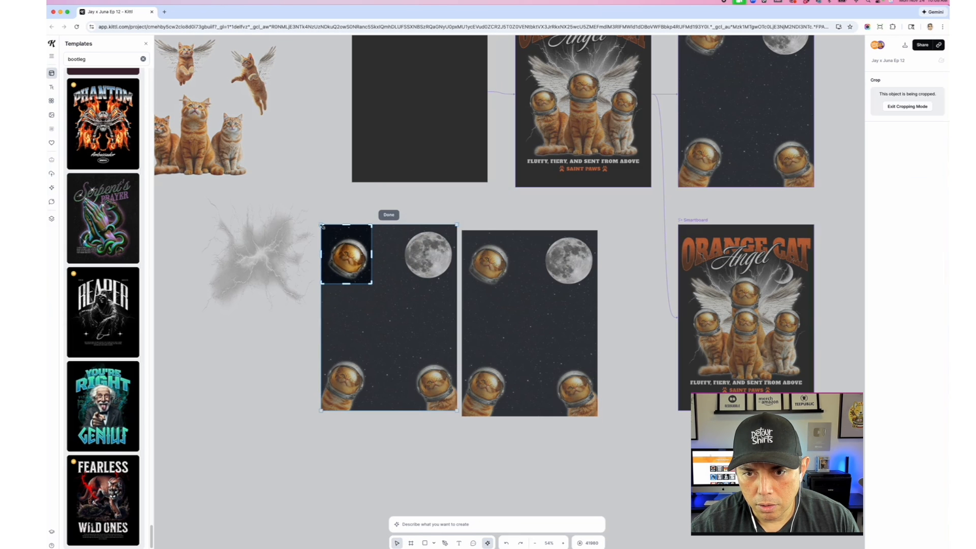
- Crop one copy of the starry image to the upper-left cat head and another copy to the moon
{"action": "left_click_drag", "start_coordinate": [322, 226], "coordinate": [327, 235]}
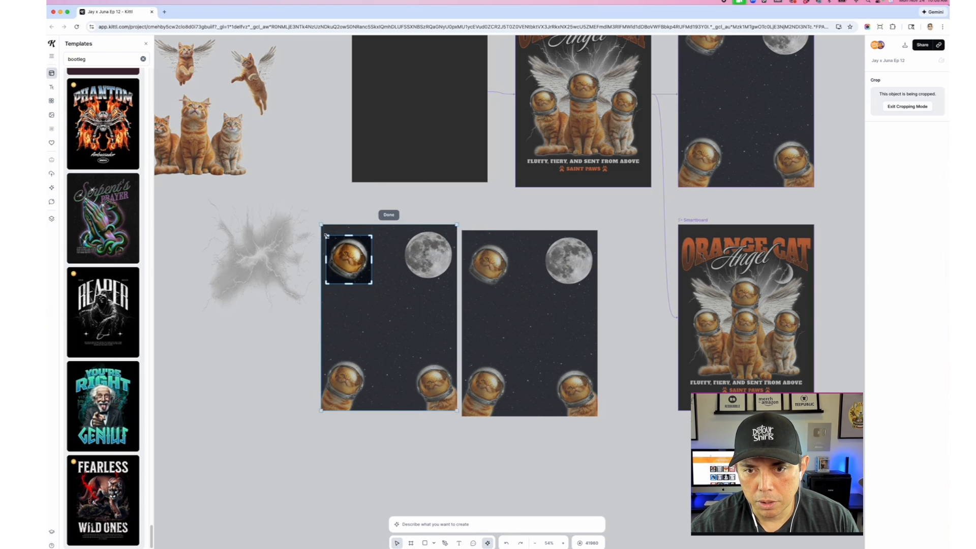
{"action": "key", "text": "Return"}
{"action": "scroll", "coordinate": [508, 289], "scroll_direction": "up", "scroll_amount": 5}
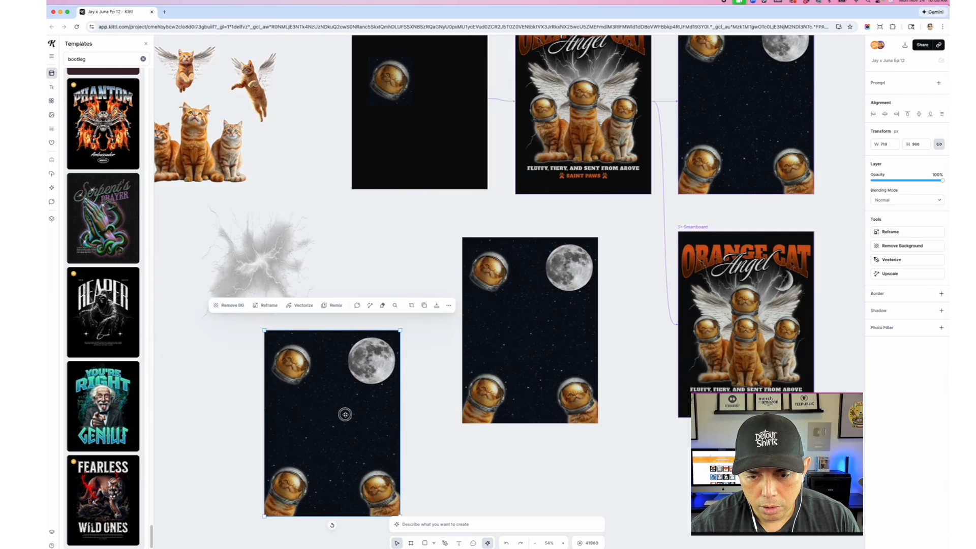
{"action": "double_click", "coordinate": [345, 414]}
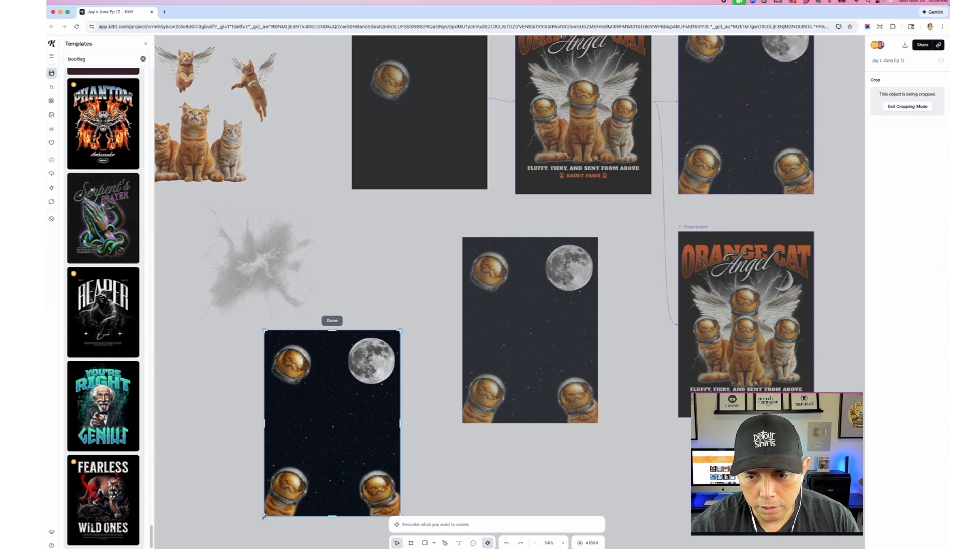
{"action": "left_click_drag", "start_coordinate": [264, 516], "coordinate": [344, 390]}
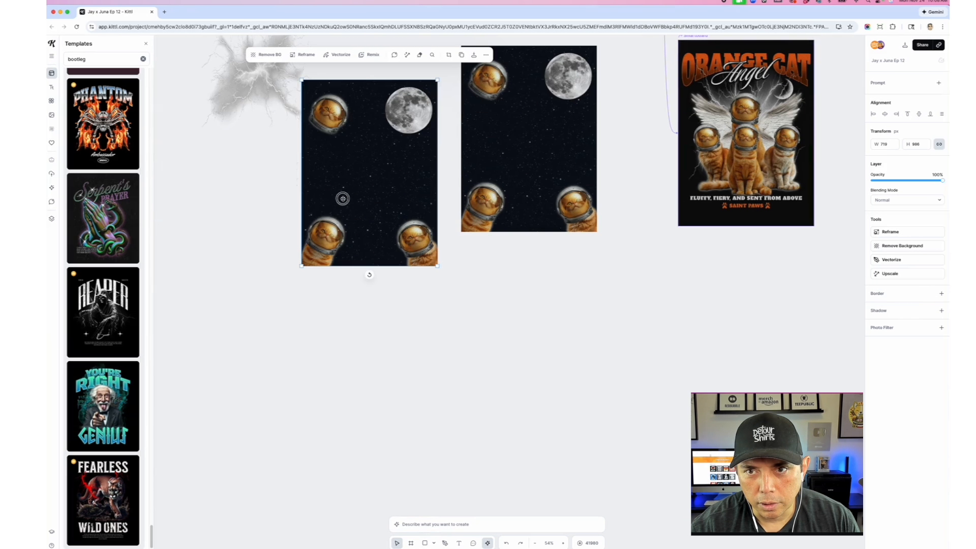
- Crop another copy of the starry image to the lower-left cat head, and open the remaining copy for cropping
{"action": "double_click", "coordinate": [394, 207]}
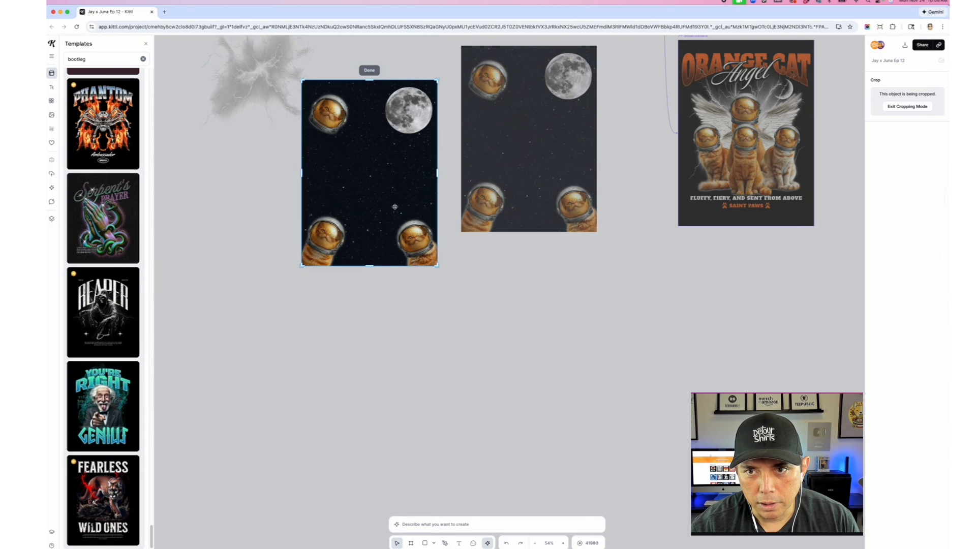
{"action": "left_click_drag", "start_coordinate": [437, 81], "coordinate": [352, 213]}
{"action": "left_click", "coordinate": [390, 296]}
{"action": "scroll", "coordinate": [514, 290], "scroll_direction": "up", "scroll_amount": 3}
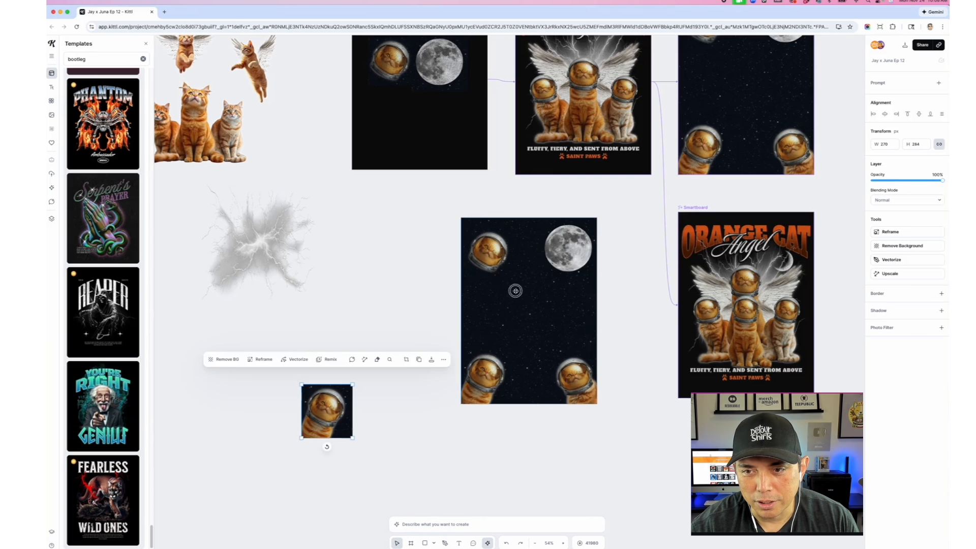
{"action": "double_click", "coordinate": [515, 291]}
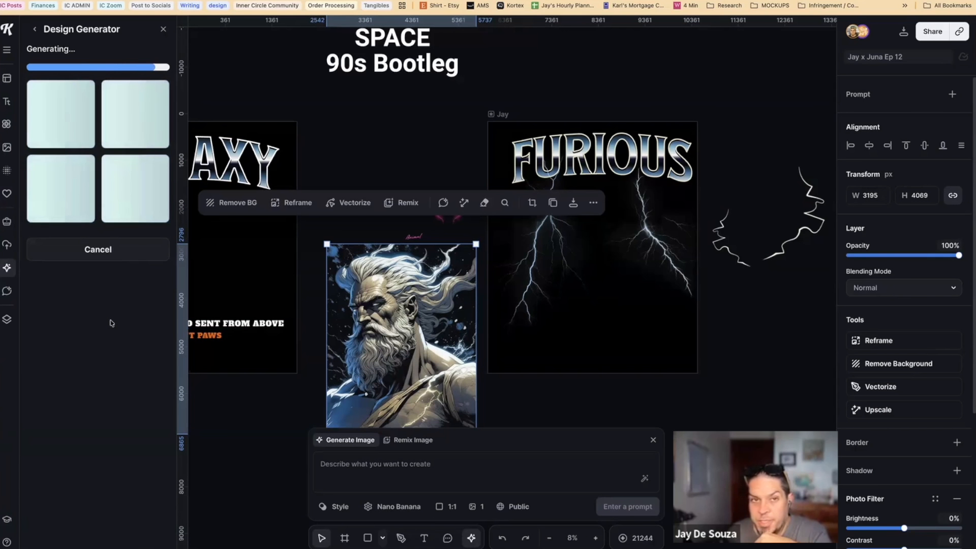
- Return the Design Generator to its T-shirt setup, review the image models, and activate the image generation prompt
{"action": "left_click", "coordinate": [98, 263]}
{"action": "left_click", "coordinate": [398, 506]}
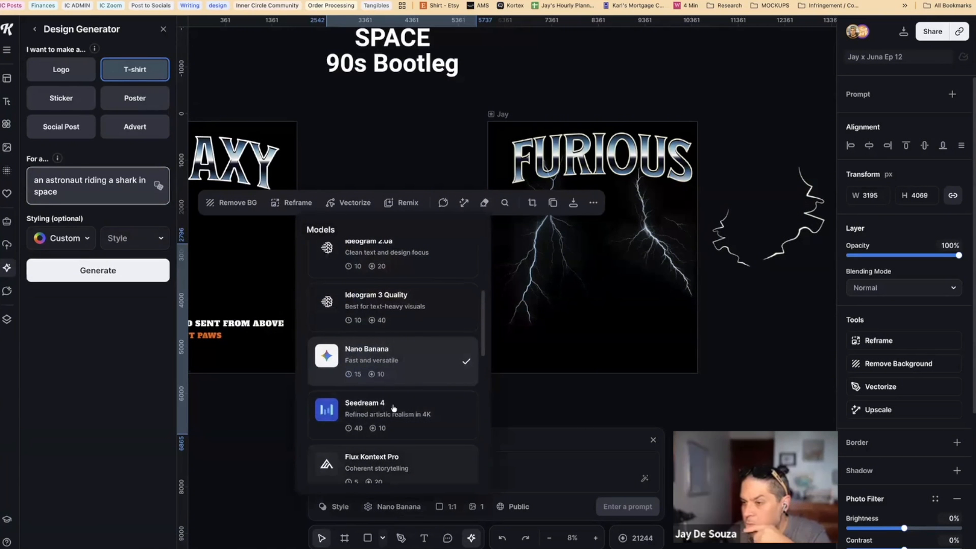
{"action": "left_click", "coordinate": [505, 473]}
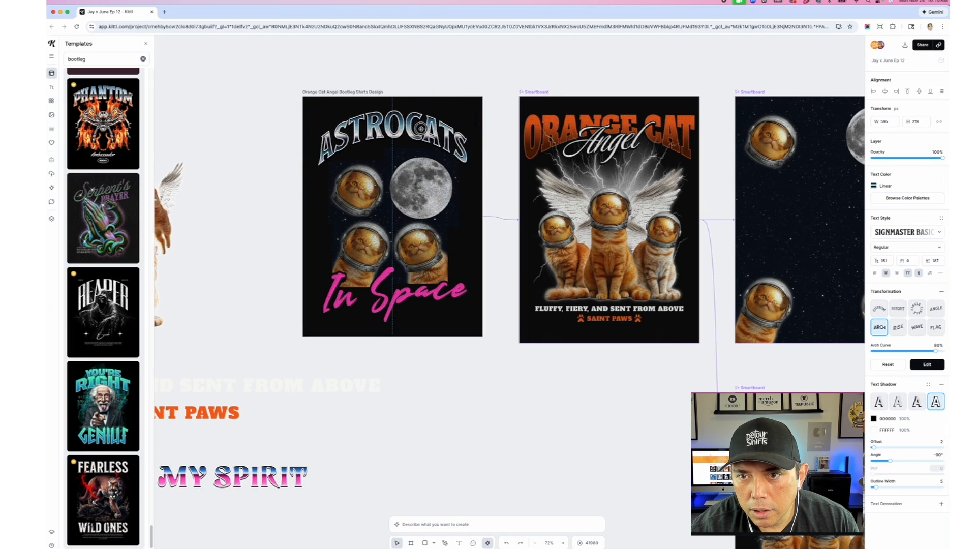
- Enlarge and recenter the ASTROCATS title on the artboard and reduce its arch curve to 69%
{"action": "left_click_drag", "start_coordinate": [420, 128], "coordinate": [485, 108]}
{"action": "left_click_drag", "start_coordinate": [386, 139], "coordinate": [376, 142]}
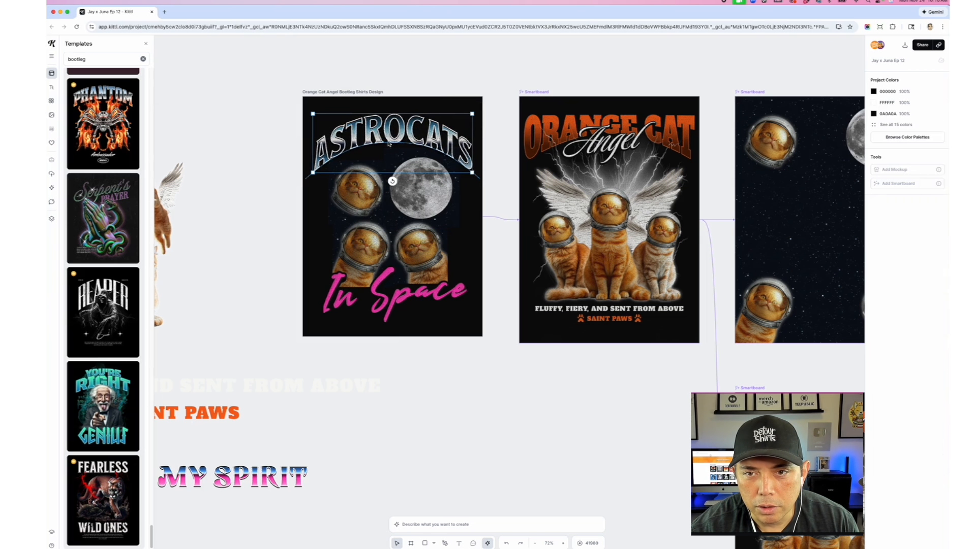
{"action": "left_click", "coordinate": [215, 125]}
{"action": "left_click", "coordinate": [410, 139]}
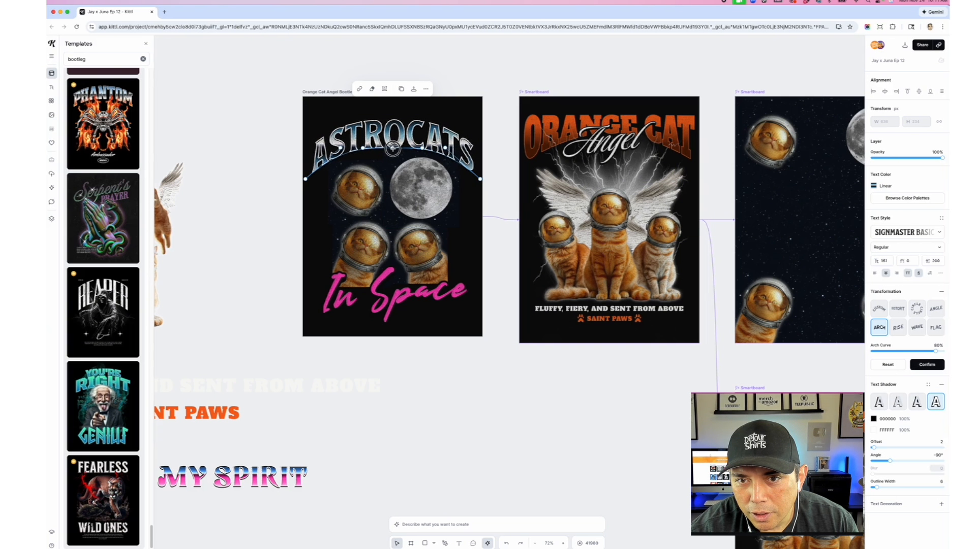
{"action": "left_click", "coordinate": [275, 106]}
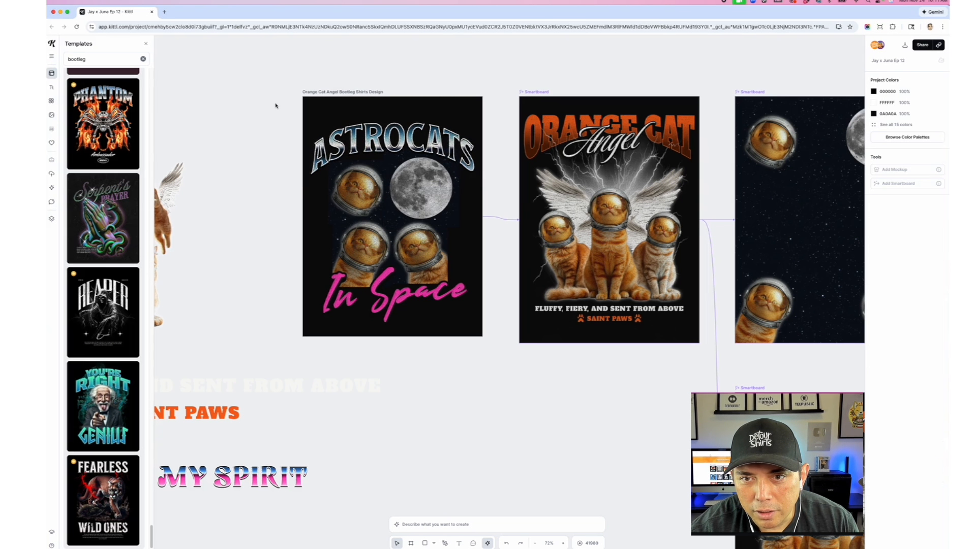
{"action": "left_click", "coordinate": [399, 153]}
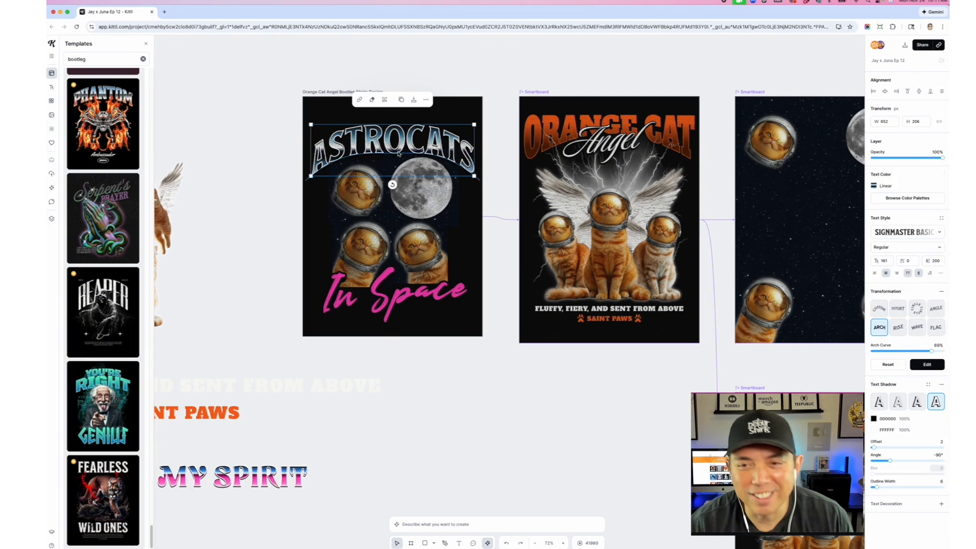
{"action": "left_click", "coordinate": [287, 72]}
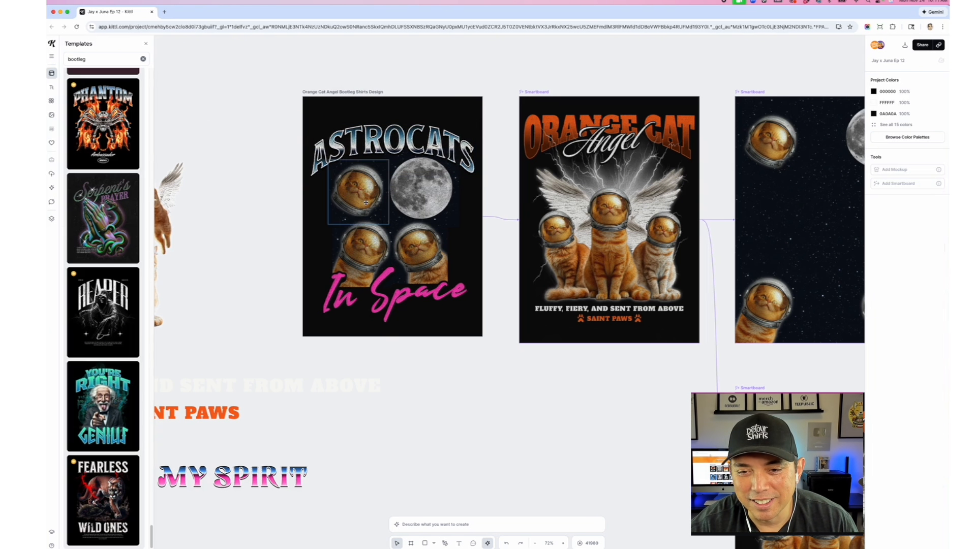
- Move the grey lightning effect onto the ASTROCATS artboard
{"action": "left_click", "coordinate": [360, 253]}
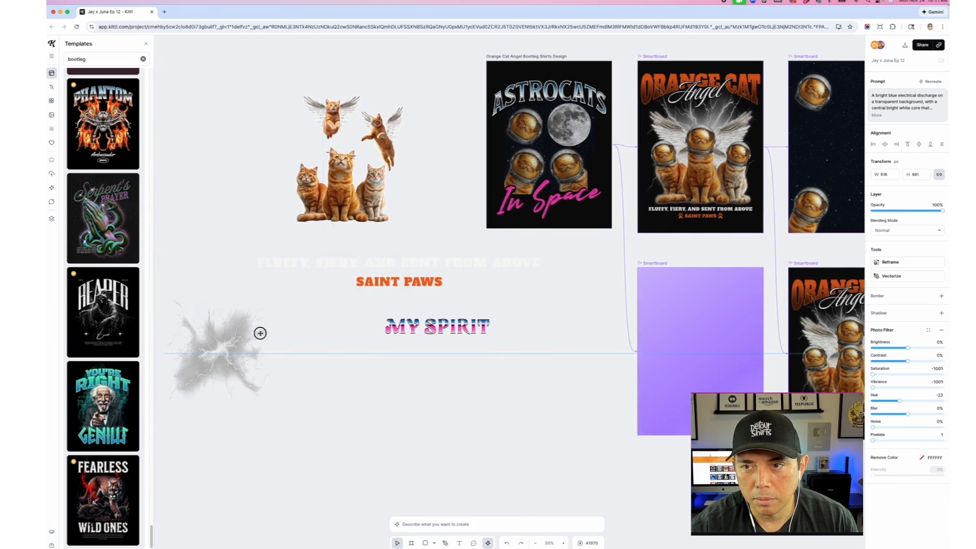
{"action": "left_click_drag", "start_coordinate": [257, 331], "coordinate": [539, 170]}
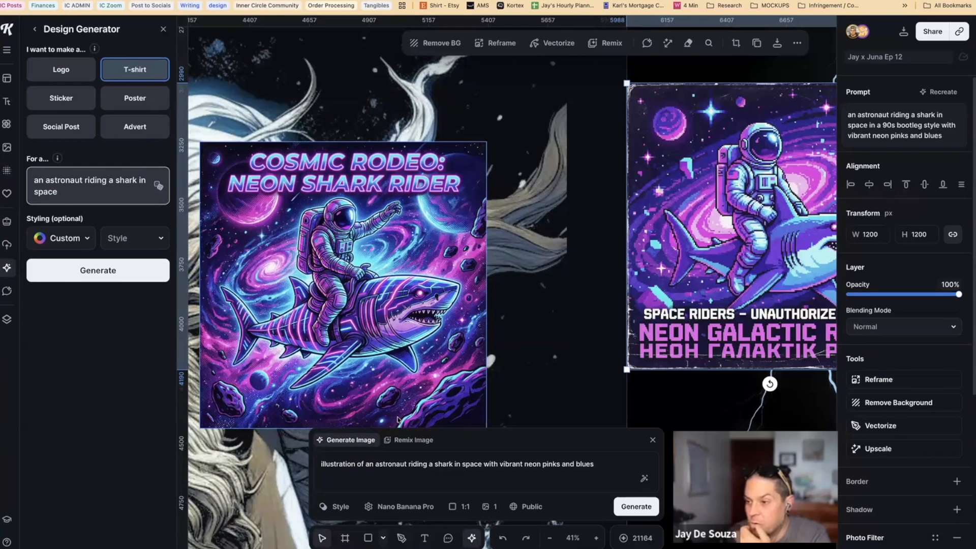
- Switch the image model to Nano Banana and generate the neon astronaut-riding-a-shark illustration with "on a black background" added to the prompt
{"action": "triple_click", "coordinate": [419, 466]}
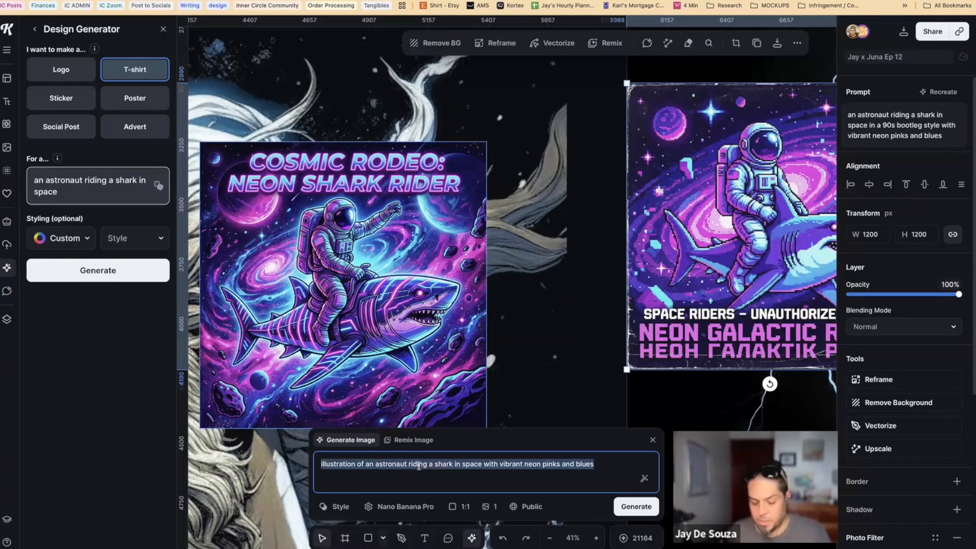
{"action": "left_click", "coordinate": [399, 507]}
{"action": "scroll", "coordinate": [387, 393], "scroll_direction": "down", "scroll_amount": 3}
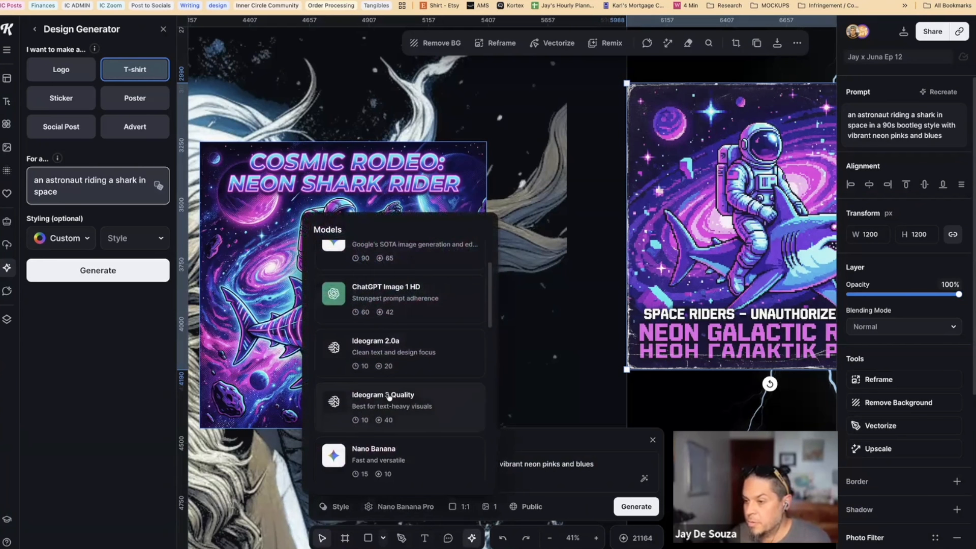
{"action": "left_click", "coordinate": [412, 386]}
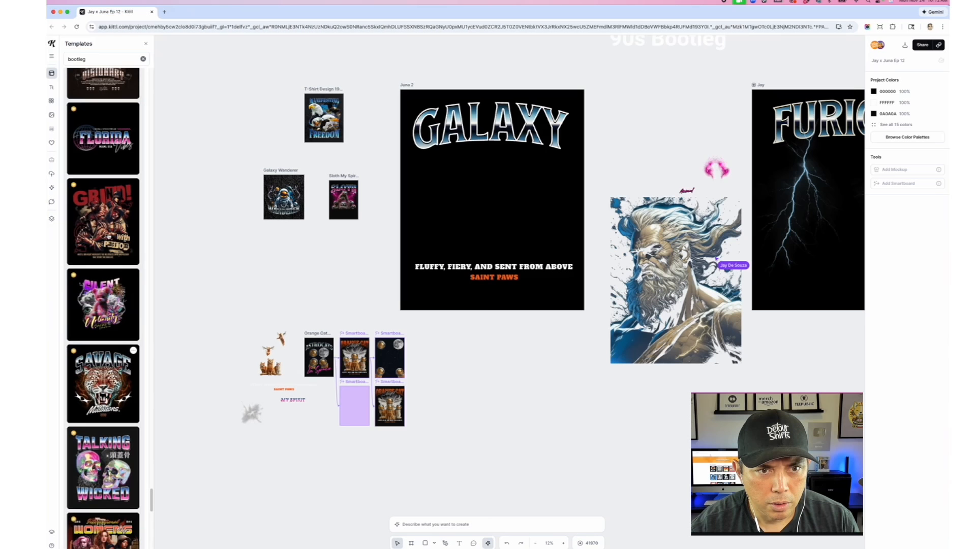
{"action": "scroll", "coordinate": [103, 305], "scroll_direction": "up", "scroll_amount": 5}
{"action": "scroll", "coordinate": [103, 305], "scroll_direction": "up", "scroll_amount": 5}
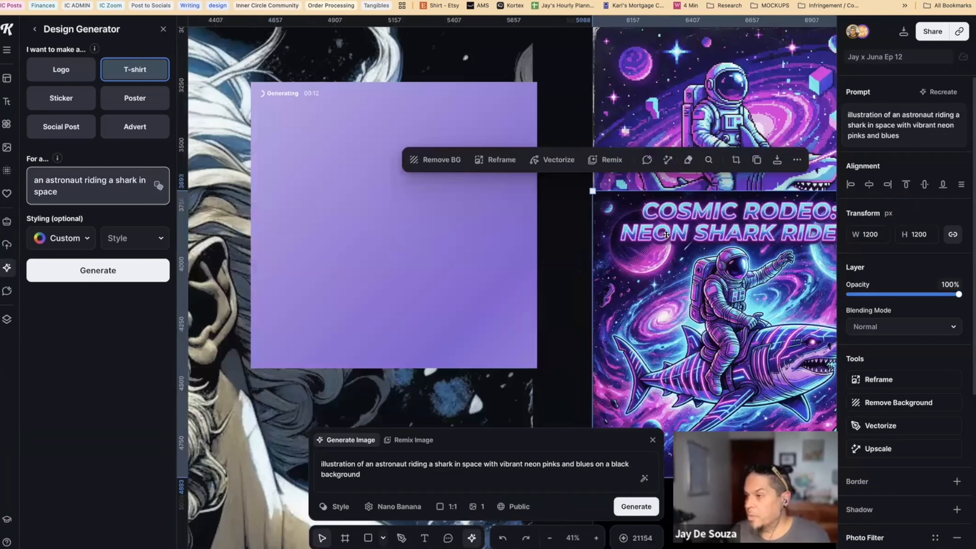
- Place the "Cosmic Rodeo: Neon Shark Rider" image below the pixel-art Neon Galactic Rodeo image
{"action": "scroll", "coordinate": [665, 235], "scroll_direction": "down", "scroll_amount": 3}
{"action": "scroll", "coordinate": [661, 275], "scroll_direction": "right", "scroll_amount": 5}
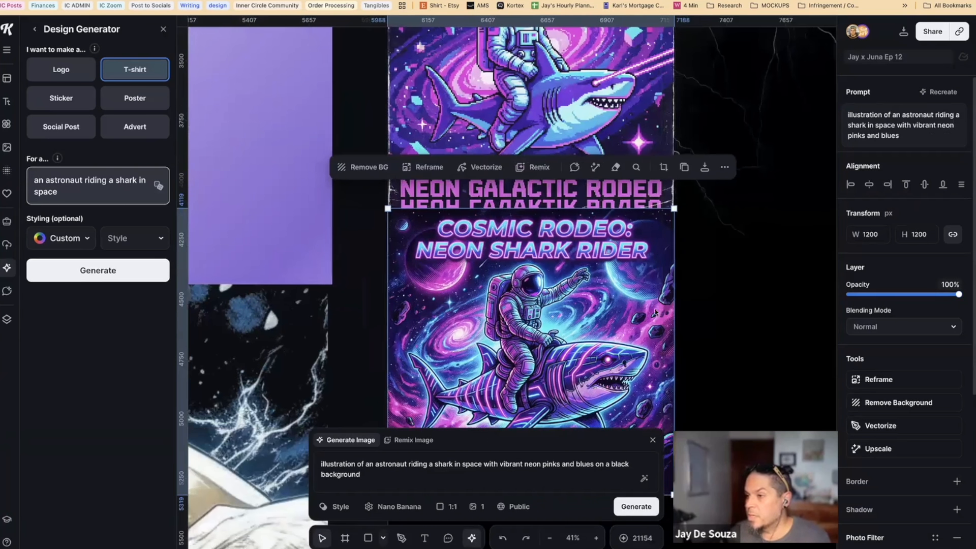
{"action": "scroll", "coordinate": [609, 304], "scroll_direction": "up", "scroll_amount": 3}
{"action": "scroll", "coordinate": [576, 295], "scroll_direction": "down", "scroll_amount": 5}
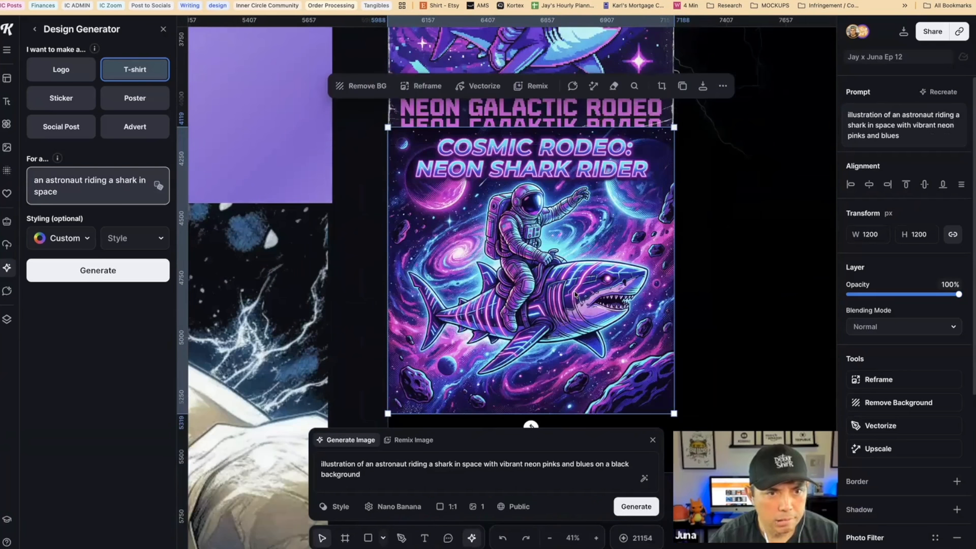
- Generate another image from the same black-background shark-rider prompt and move the previous illustration beside it
{"action": "scroll", "coordinate": [573, 293], "scroll_direction": "up", "scroll_amount": 3}
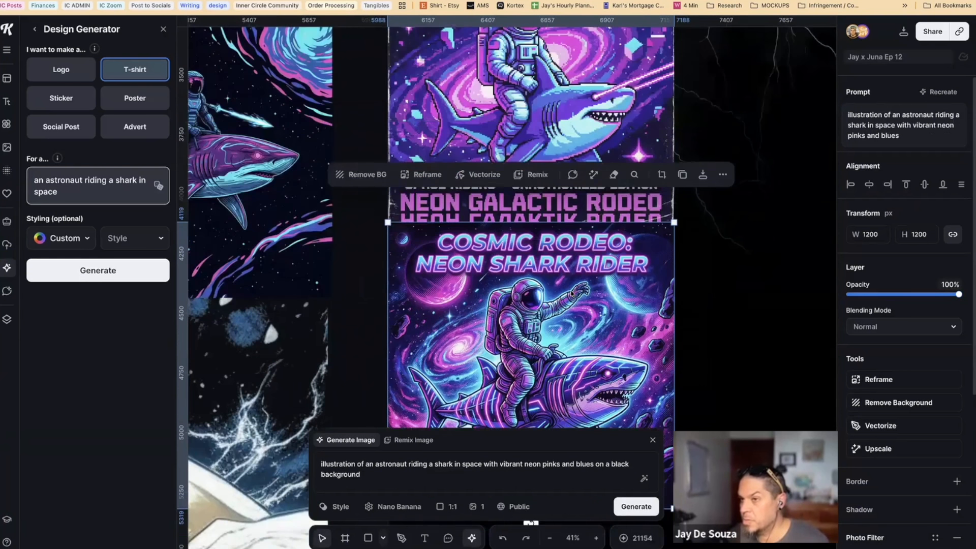
{"action": "scroll", "coordinate": [571, 293], "scroll_direction": "left", "scroll_amount": 5}
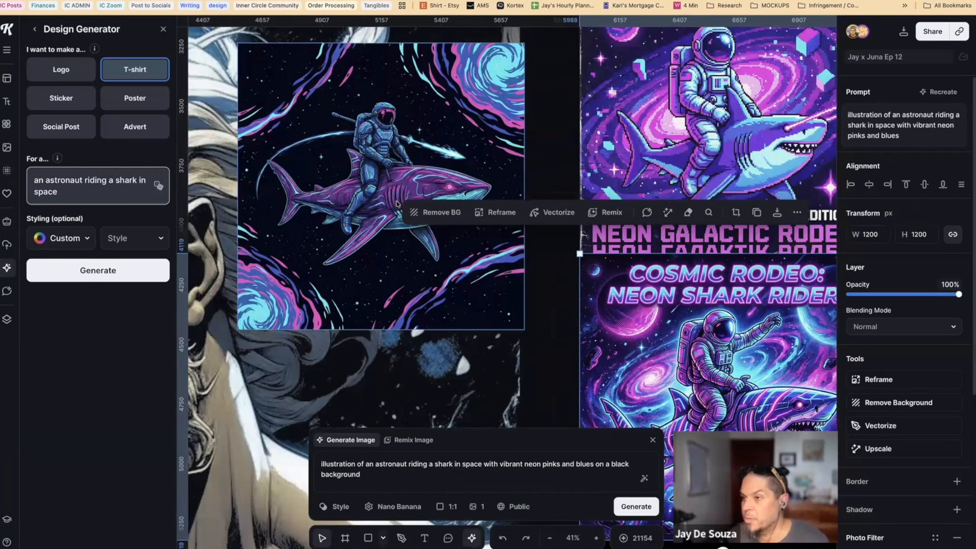
{"action": "scroll", "coordinate": [396, 203], "scroll_direction": "up", "scroll_amount": 2}
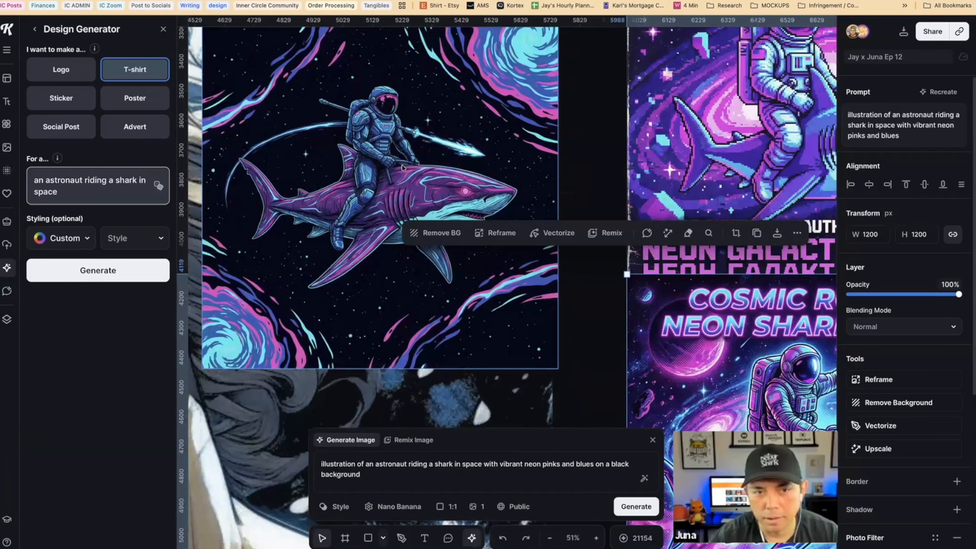
{"action": "scroll", "coordinate": [387, 166], "scroll_direction": "up", "scroll_amount": 4}
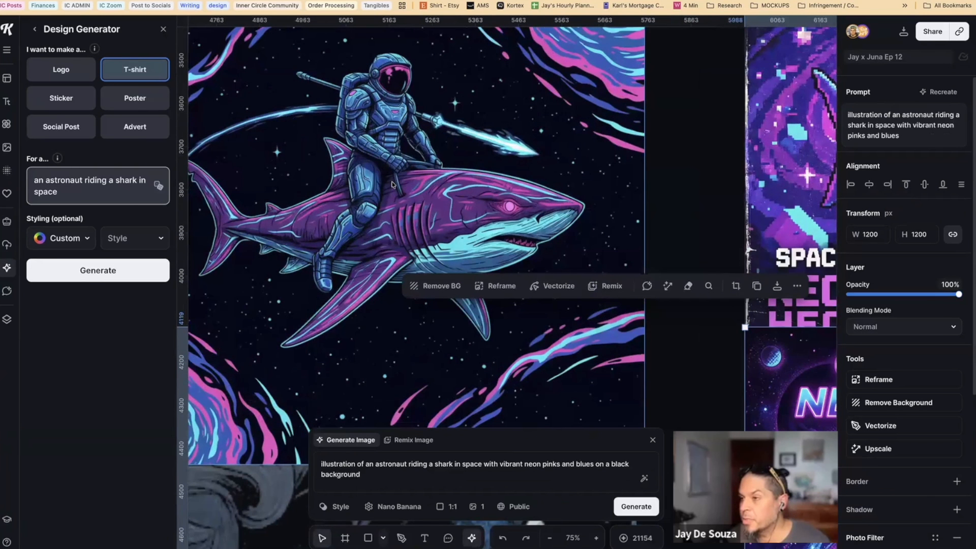
{"action": "left_click", "coordinate": [628, 503]}
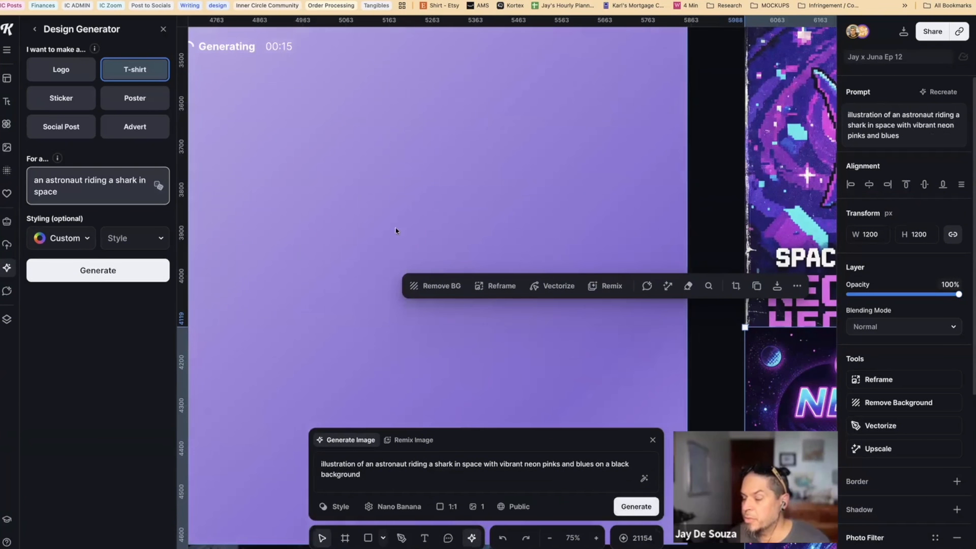
{"action": "scroll", "coordinate": [396, 174], "scroll_direction": "down", "scroll_amount": 3}
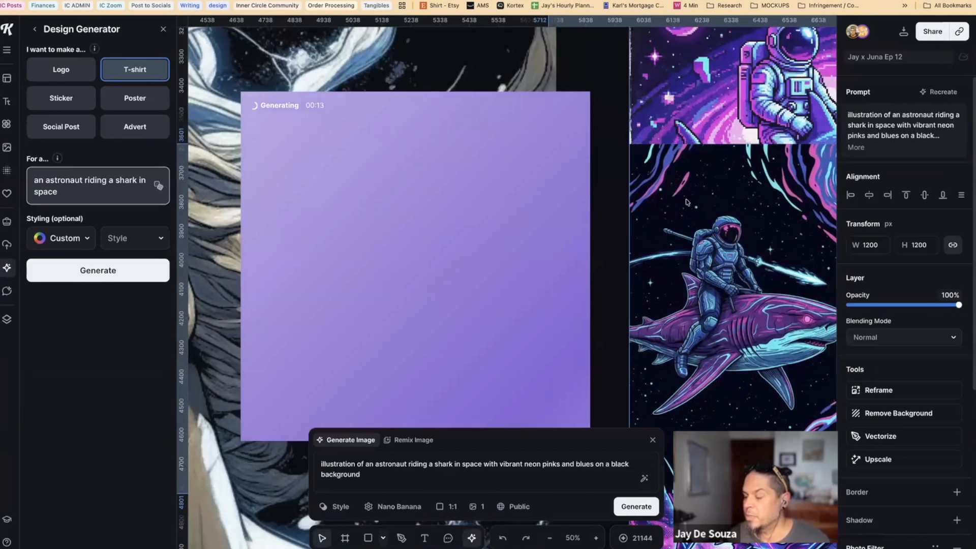
- Compare the generated black-background shark-rider illustrations and select the one with the purple flame blaster and neon swirls
{"action": "scroll", "coordinate": [533, 300], "scroll_direction": "down", "scroll_amount": 3}
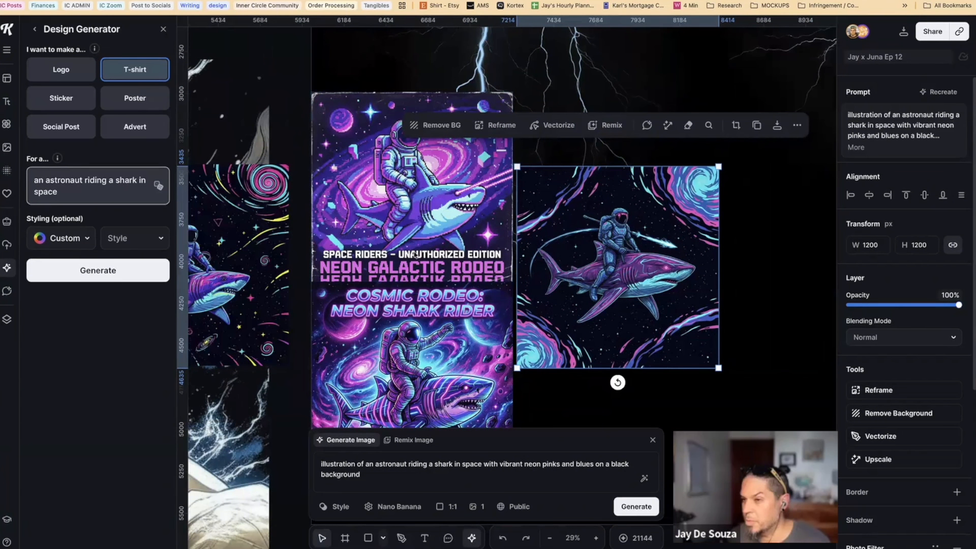
{"action": "scroll", "coordinate": [415, 254], "scroll_direction": "left", "scroll_amount": 2}
{"action": "scroll", "coordinate": [371, 256], "scroll_direction": "left", "scroll_amount": 3}
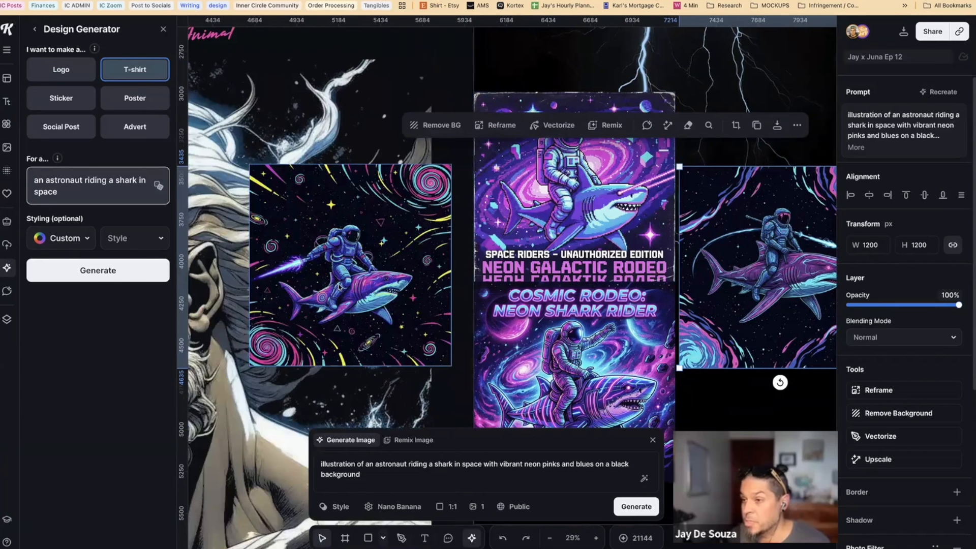
{"action": "scroll", "coordinate": [339, 285], "scroll_direction": "up", "scroll_amount": 5}
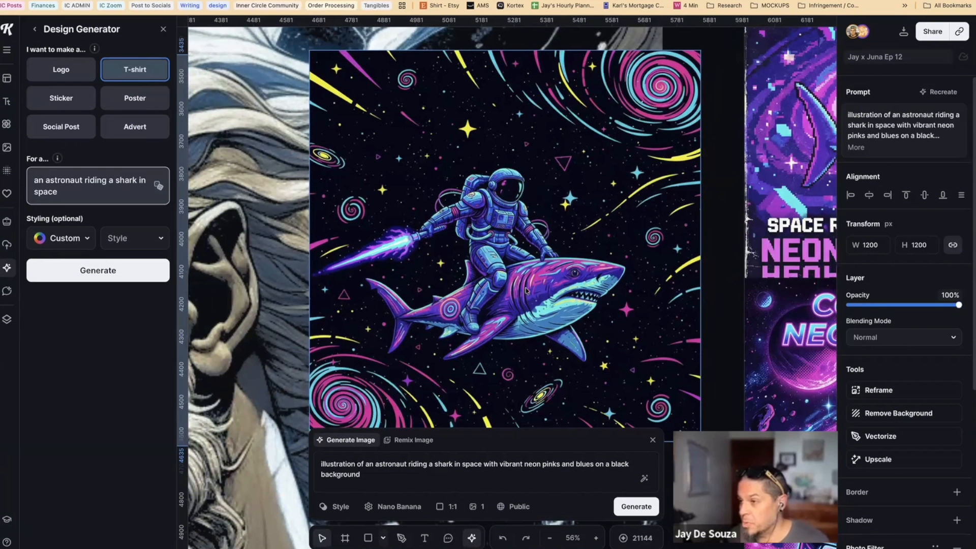
{"action": "scroll", "coordinate": [524, 264], "scroll_direction": "down", "scroll_amount": 2}
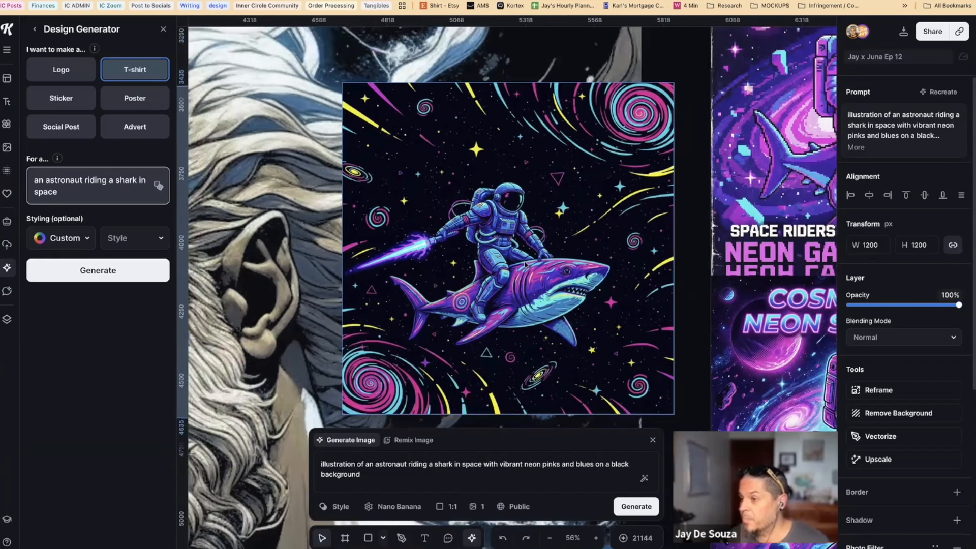
{"action": "left_click", "coordinate": [515, 248]}
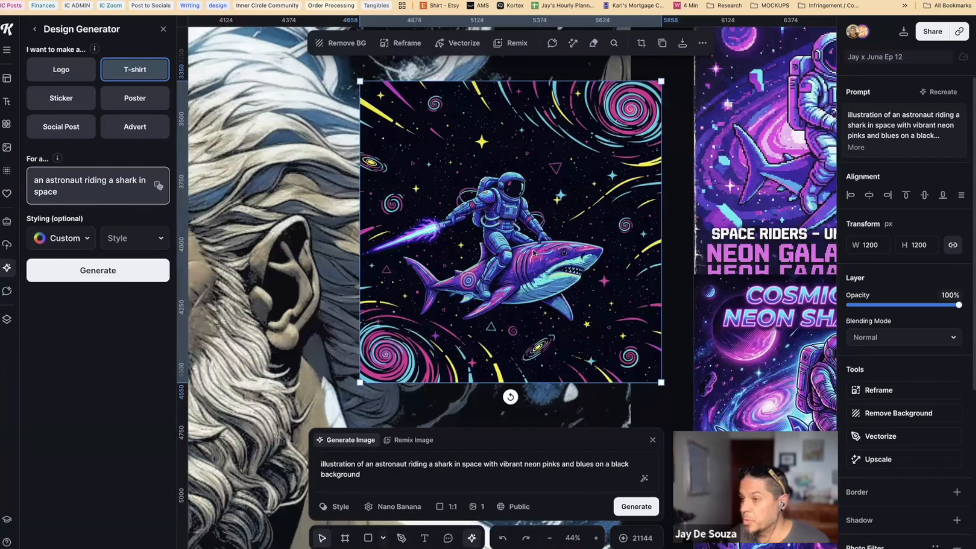
{"action": "scroll", "coordinate": [498, 258], "scroll_direction": "down", "scroll_amount": 5}
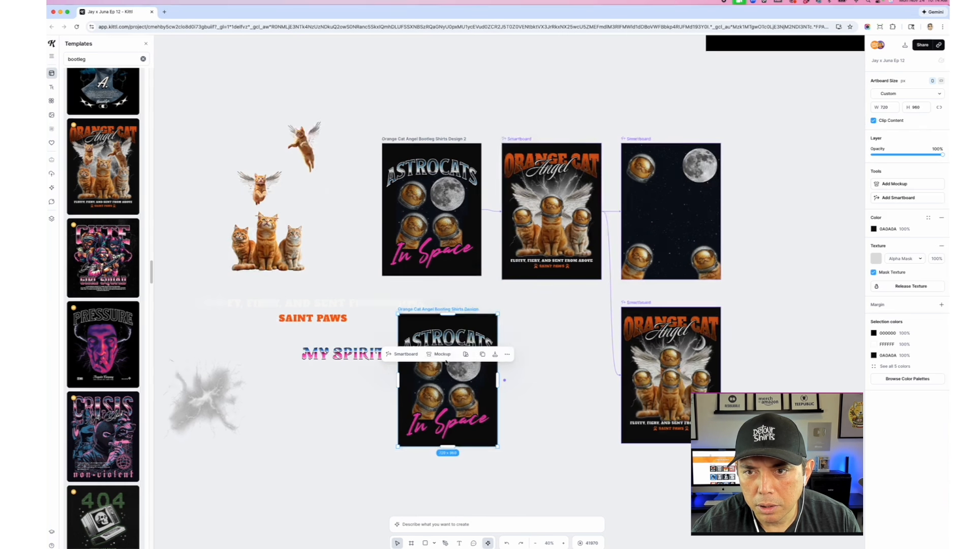
- Paste the copied object onto the lower ASTROCATS artboard and tighten the arrangement of the cat heads and moon
{"action": "scroll", "coordinate": [463, 162], "scroll_direction": "up", "scroll_amount": 5}
{"action": "left_click_drag", "start_coordinate": [458, 156], "coordinate": [407, 258]}
{"action": "scroll", "coordinate": [447, 300], "scroll_direction": "up", "scroll_amount": 3}
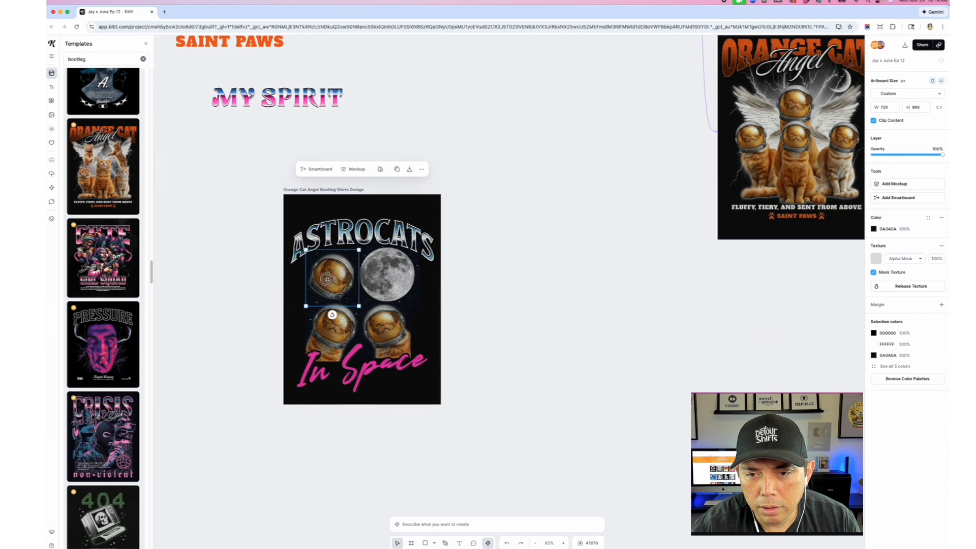
{"action": "left_click", "coordinate": [389, 305]}
{"action": "key", "text": "ctrl+v"}
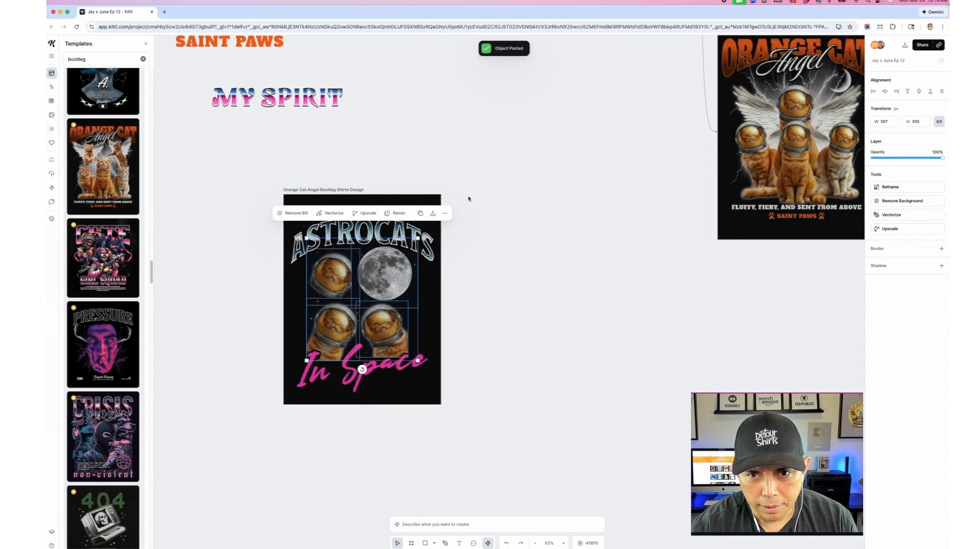
{"action": "left_click", "coordinate": [468, 198]}
{"action": "left_click", "coordinate": [446, 299]}
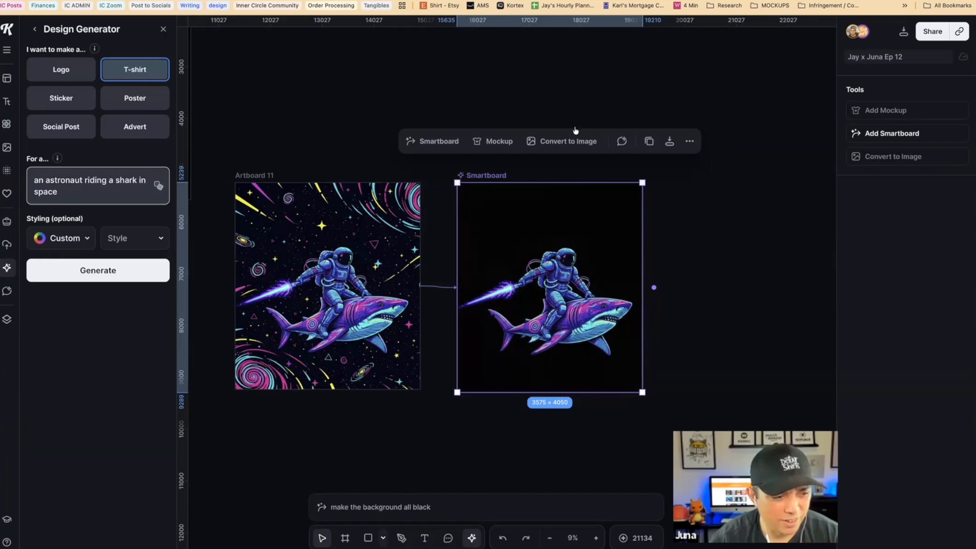
- Convert the all-black shark-rider smartboard to an image and place the background-free rider on the FURIOUS artboard
{"action": "left_click", "coordinate": [570, 141]}
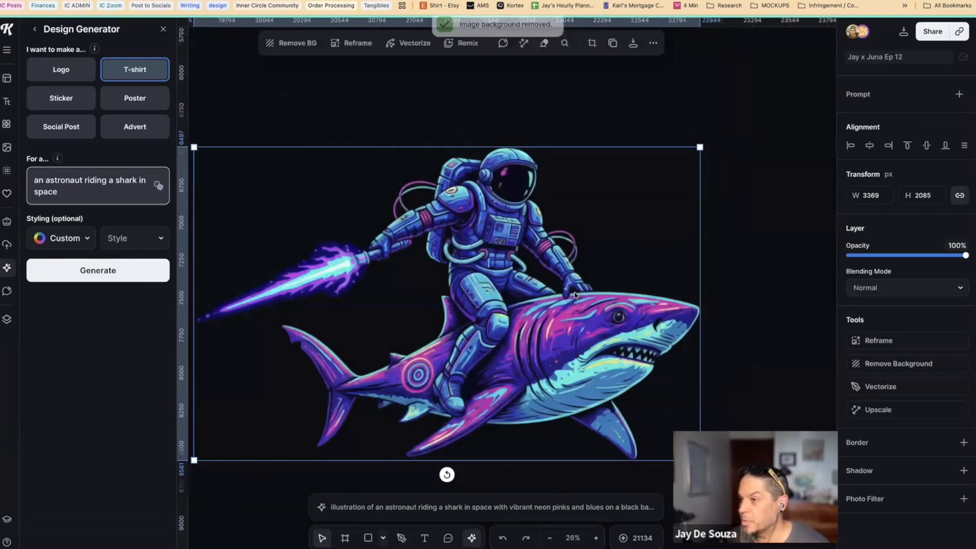
{"action": "scroll", "coordinate": [543, 285], "scroll_direction": "left", "scroll_amount": 1}
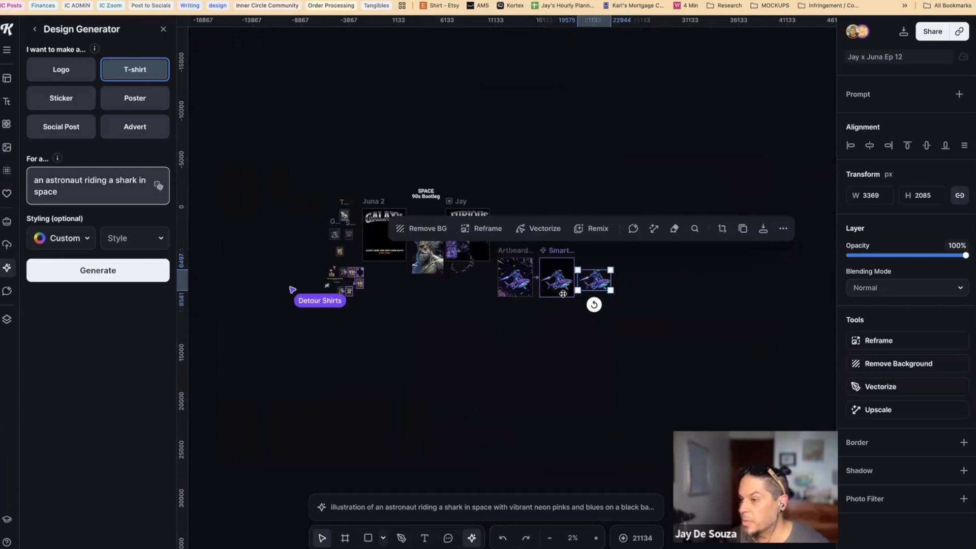
- Move the neon rodeo images below the FURIOUS artboard and bring the swirl-background shark rider out of Artboard 11 beside them
{"action": "left_click_drag", "start_coordinate": [247, 125], "coordinate": [263, 404]}
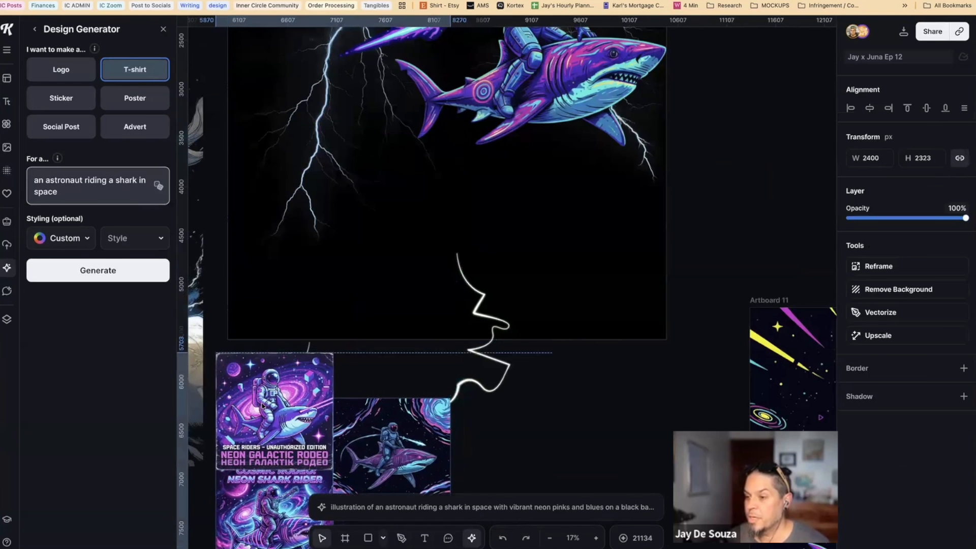
{"action": "scroll", "coordinate": [263, 404], "scroll_direction": "down", "scroll_amount": 2}
{"action": "scroll", "coordinate": [263, 404], "scroll_direction": "down", "scroll_amount": 2}
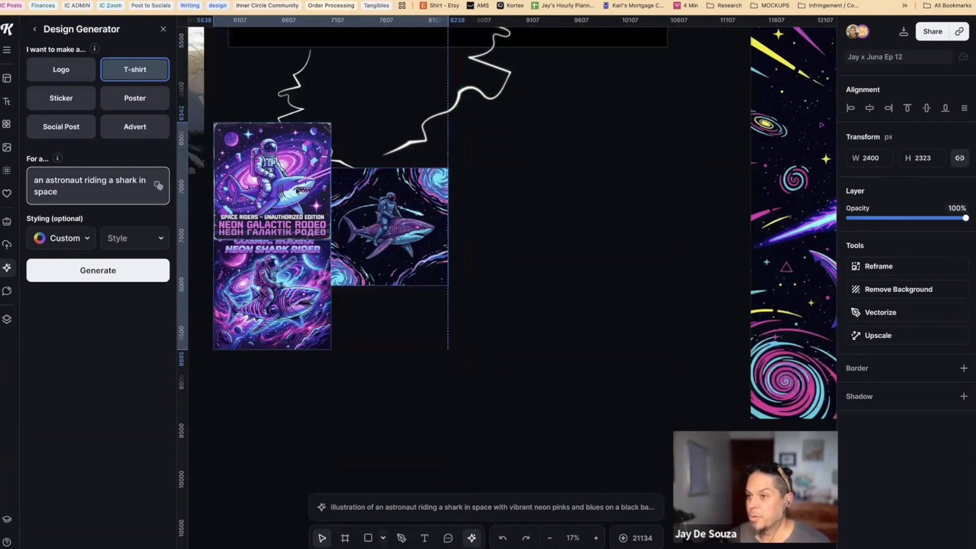
{"action": "left_click", "coordinate": [501, 301]}
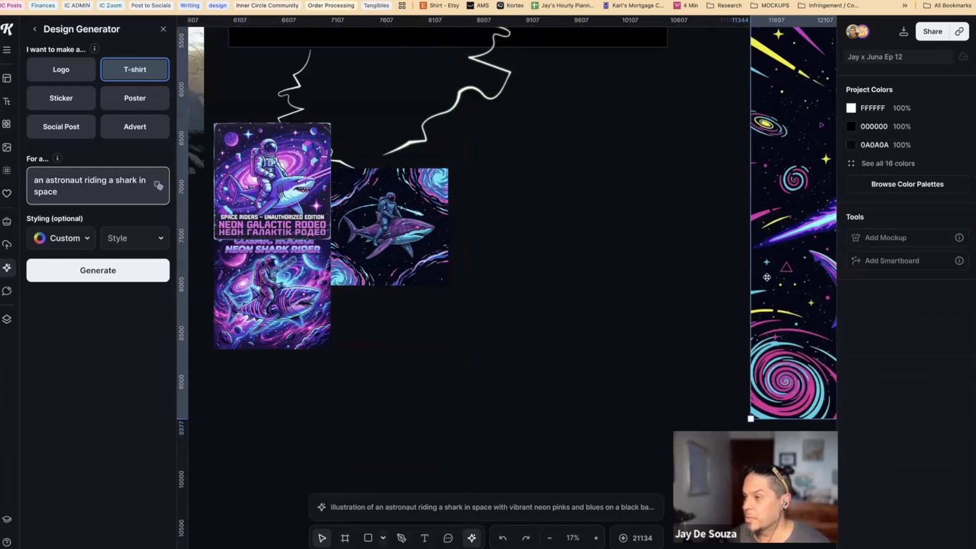
{"action": "left_click_drag", "start_coordinate": [549, 64], "coordinate": [666, 181]}
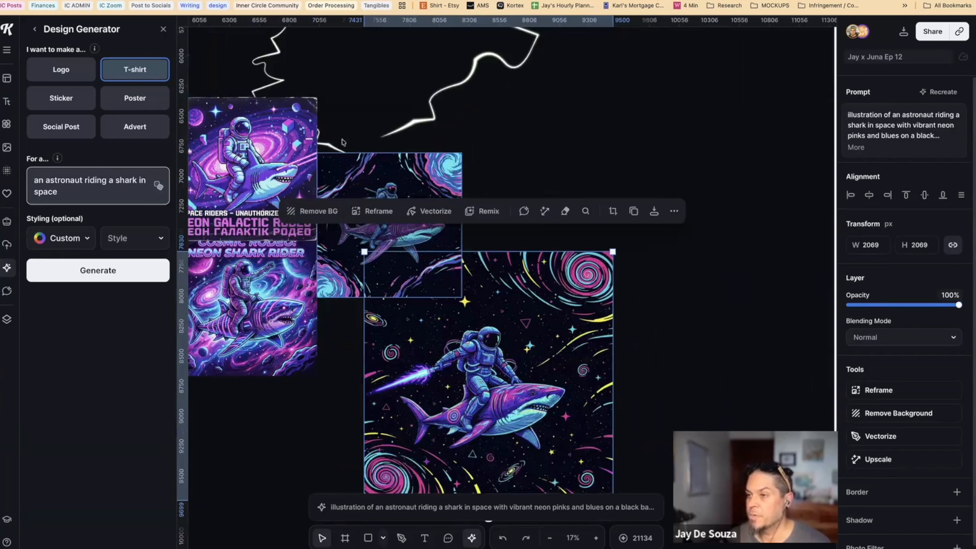
- Examine the two shark-rider illustrations up close, comparing their astronauts, sharks and space backgrounds
{"action": "scroll", "coordinate": [342, 142], "scroll_direction": "up", "scroll_amount": 5}
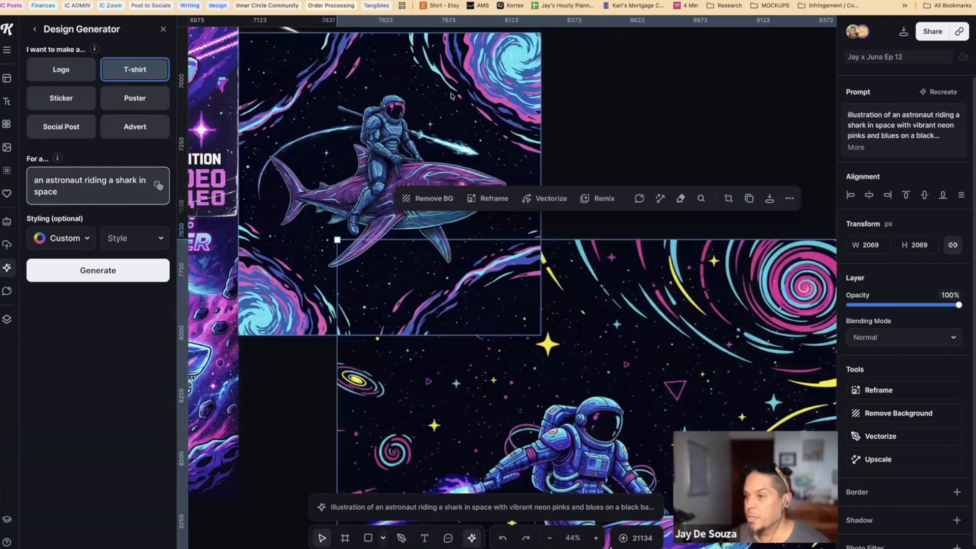
{"action": "key", "text": "Escape"}
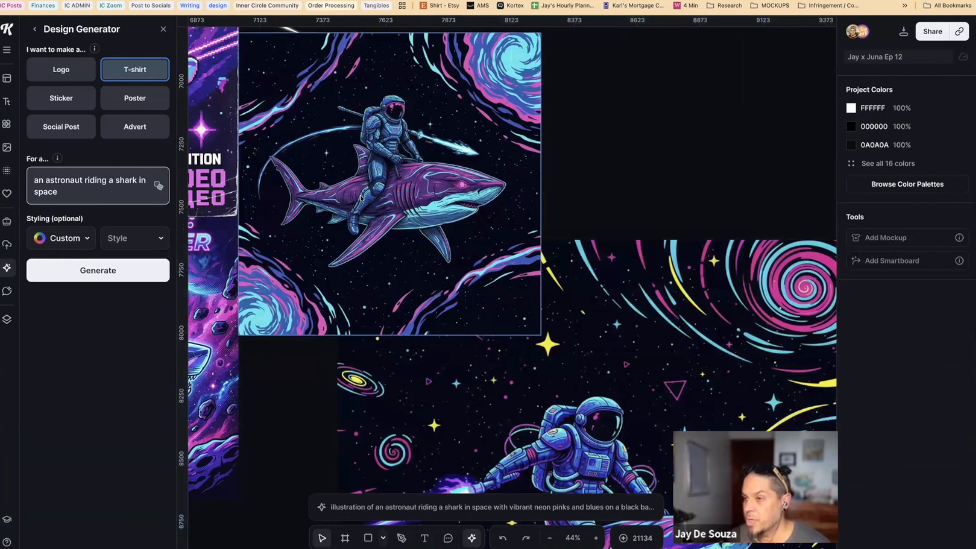
{"action": "scroll", "coordinate": [360, 198], "scroll_direction": "up", "scroll_amount": 2}
{"action": "scroll", "coordinate": [491, 245], "scroll_direction": "down", "scroll_amount": 3}
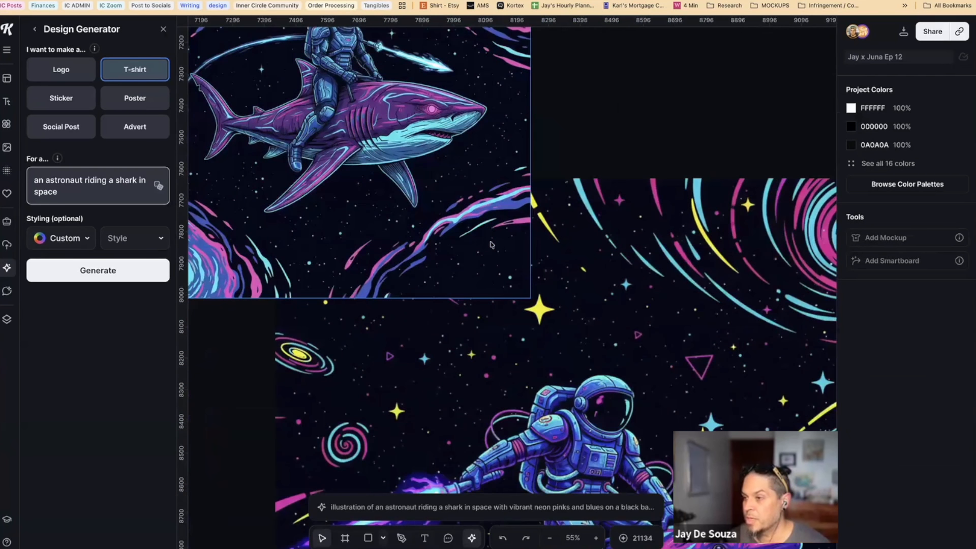
{"action": "scroll", "coordinate": [492, 244], "scroll_direction": "down", "scroll_amount": 5}
{"action": "scroll", "coordinate": [540, 260], "scroll_direction": "up", "scroll_amount": 4}
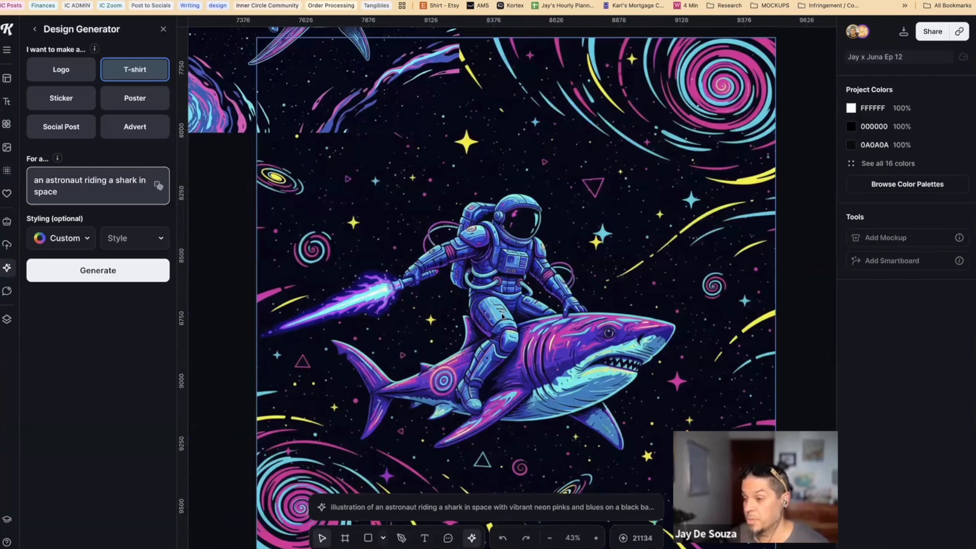
{"action": "scroll", "coordinate": [489, 312], "scroll_direction": "up", "scroll_amount": 12}
{"action": "scroll", "coordinate": [490, 312], "scroll_direction": "down", "scroll_amount": 5}
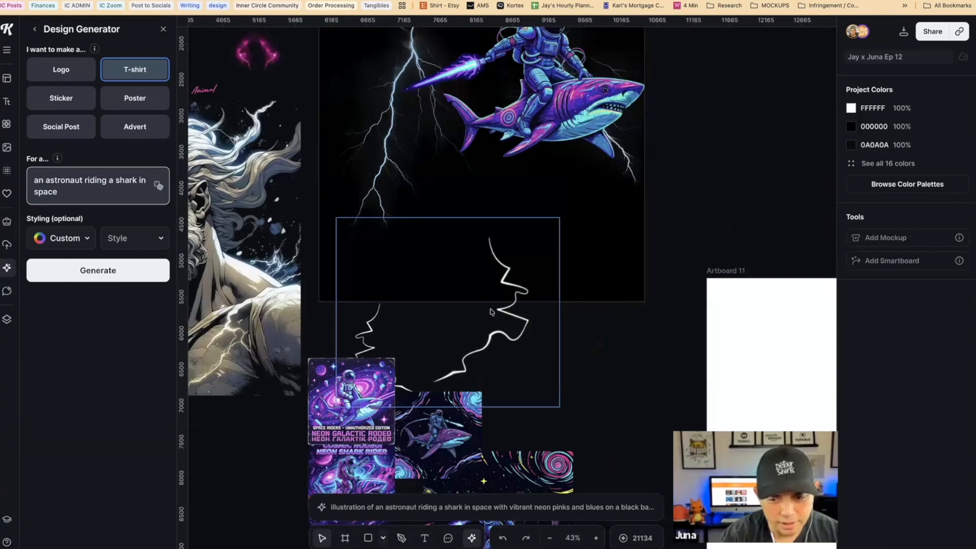
- Select the shark rider on the FURIOUS artboard and open the AI chat
{"action": "left_click", "coordinate": [554, 162]}
{"action": "scroll", "coordinate": [554, 162], "scroll_direction": "up", "scroll_amount": 2}
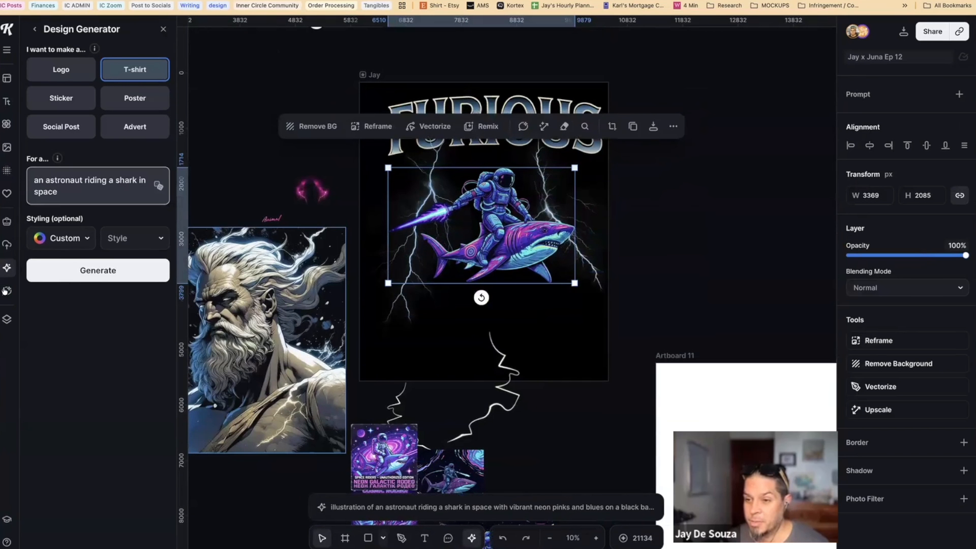
{"action": "left_click", "coordinate": [6, 291]}
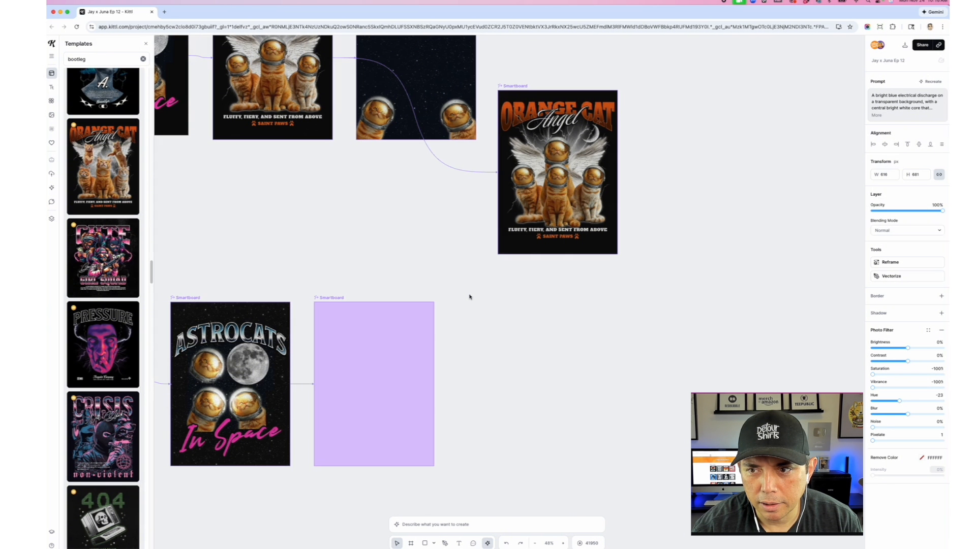
- Convert the Orange Cat Angel smartboard with the helmeted cats and crescent moon to an image
{"action": "left_click", "coordinate": [597, 148]}
{"action": "scroll", "coordinate": [492, 230], "scroll_direction": "down", "scroll_amount": 3}
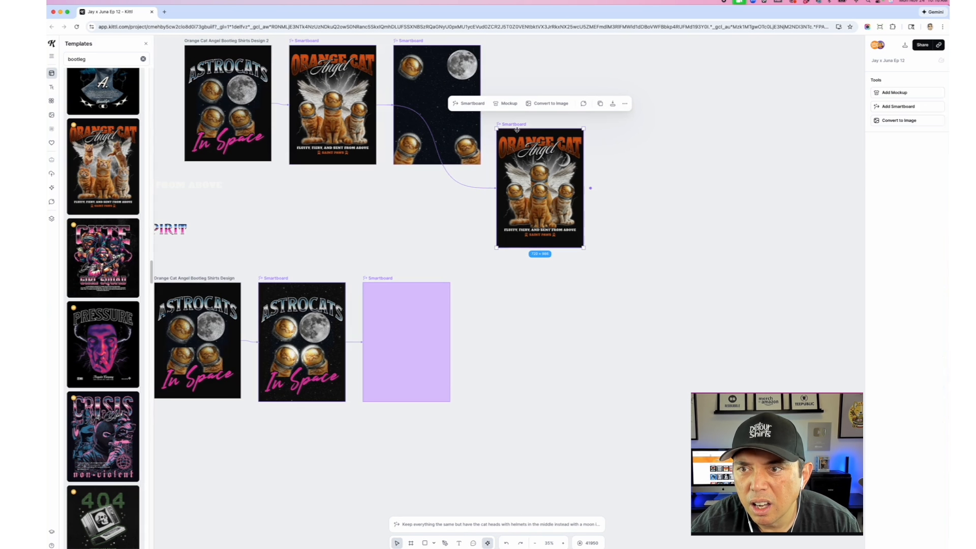
{"action": "left_click", "coordinate": [550, 104]}
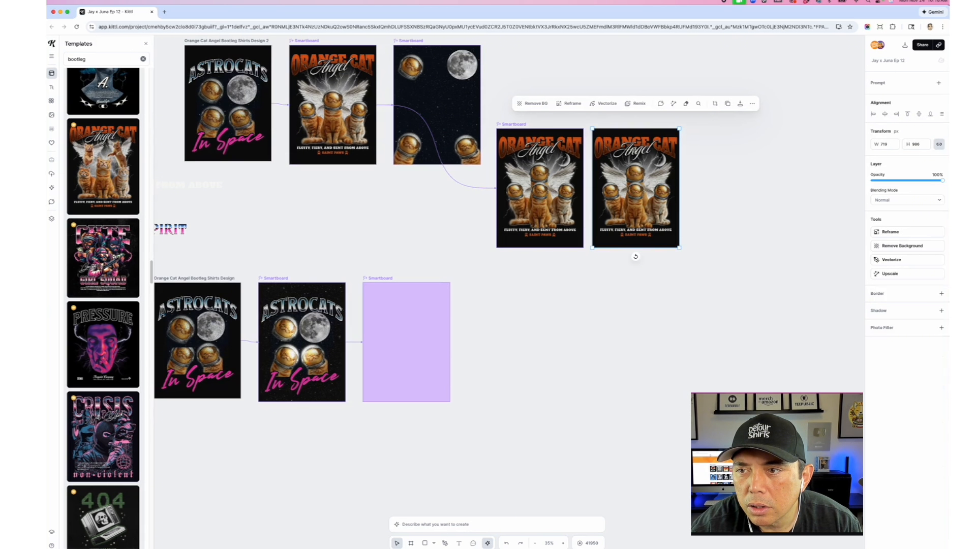
- Generate a smartboard from the helmeted Orange Cat Angel design with the prompt "Remove the words and just show the graphic"
{"action": "scroll", "coordinate": [634, 148], "scroll_direction": "up", "scroll_amount": 5}
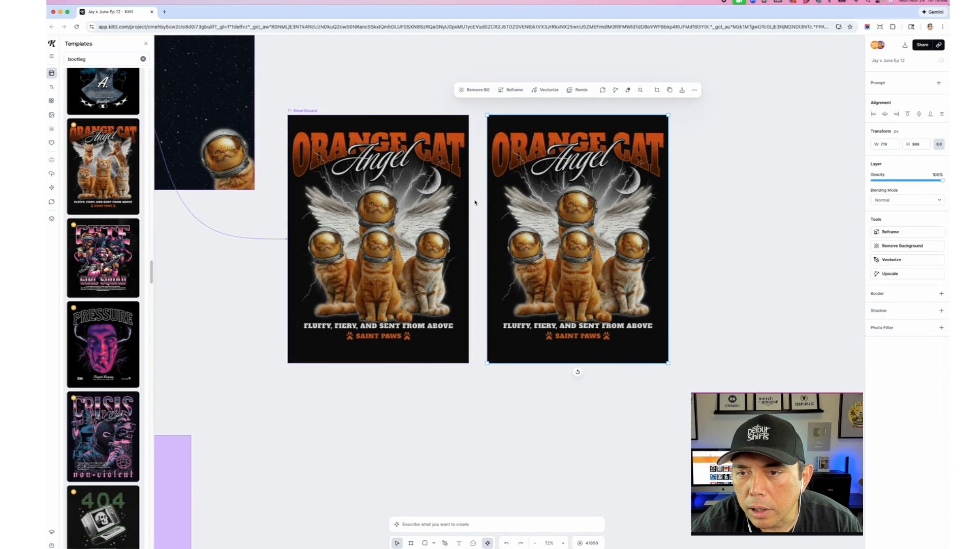
{"action": "scroll", "coordinate": [475, 202], "scroll_direction": "down", "scroll_amount": 3}
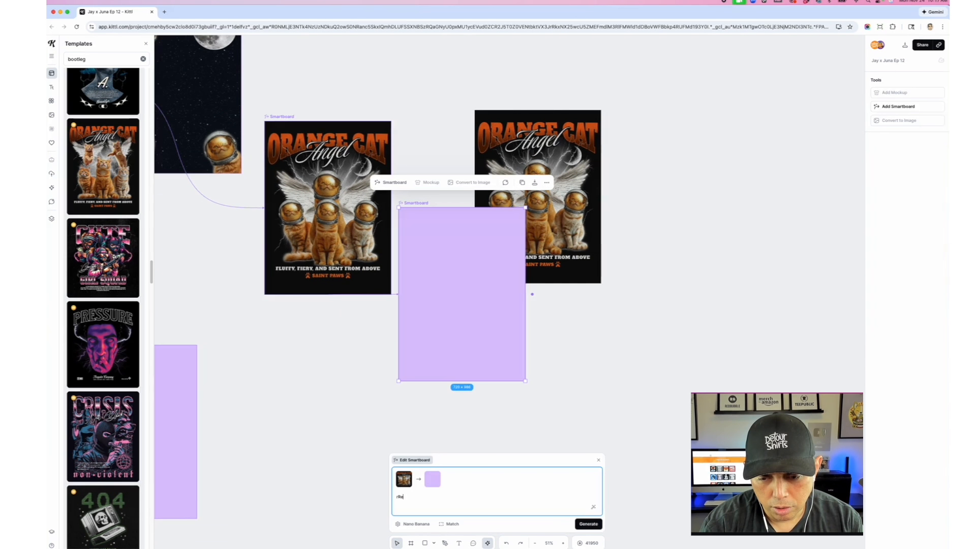
{"action": "key", "text": "BackSpace"}
{"action": "key", "text": "BackSpace"}
{"action": "type", "text": "Reme"}
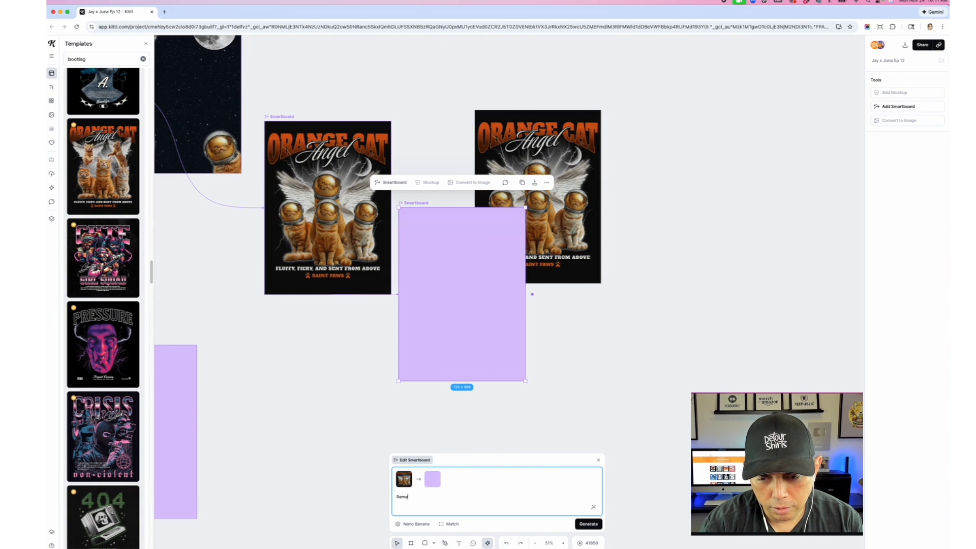
{"action": "type", "text": "ov"}
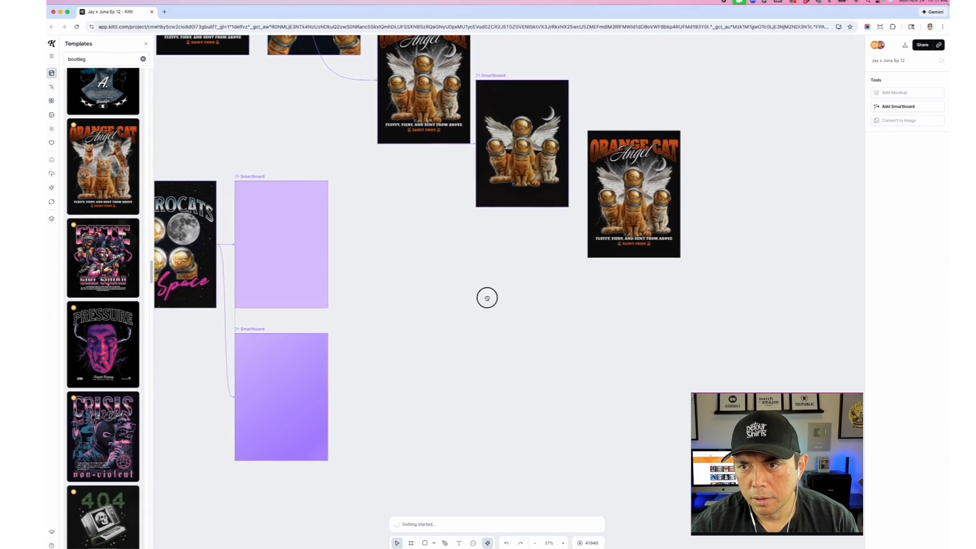
- Place the text-free winged astronaut cats graphic large on the black cat artboard and replace its GALAXY title with ASTROCATS
{"action": "scroll", "coordinate": [512, 266], "scroll_direction": "up", "scroll_amount": 5}
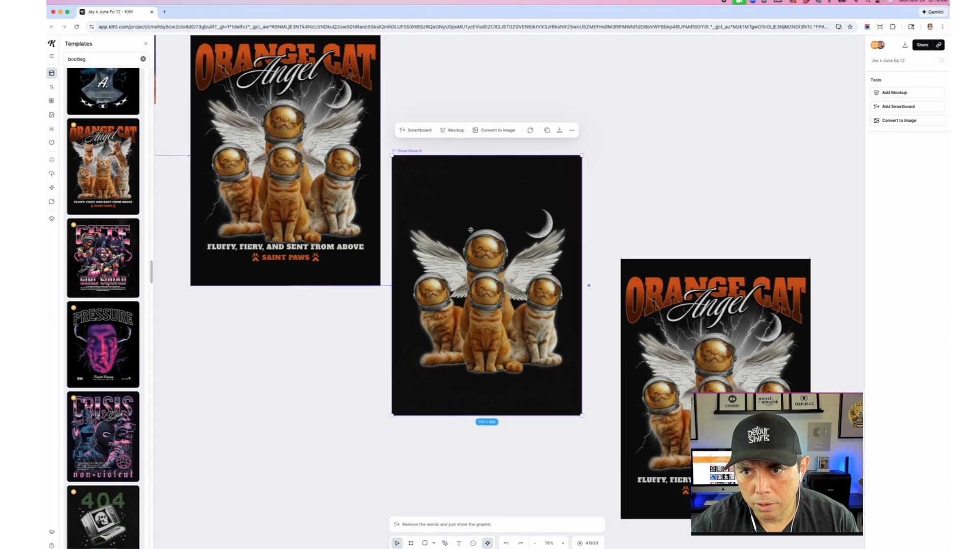
{"action": "key", "text": "super+d"}
{"action": "left_click_drag", "start_coordinate": [656, 163], "coordinate": [211, 334]}
{"action": "scroll", "coordinate": [268, 303], "scroll_direction": "down", "scroll_amount": 1}
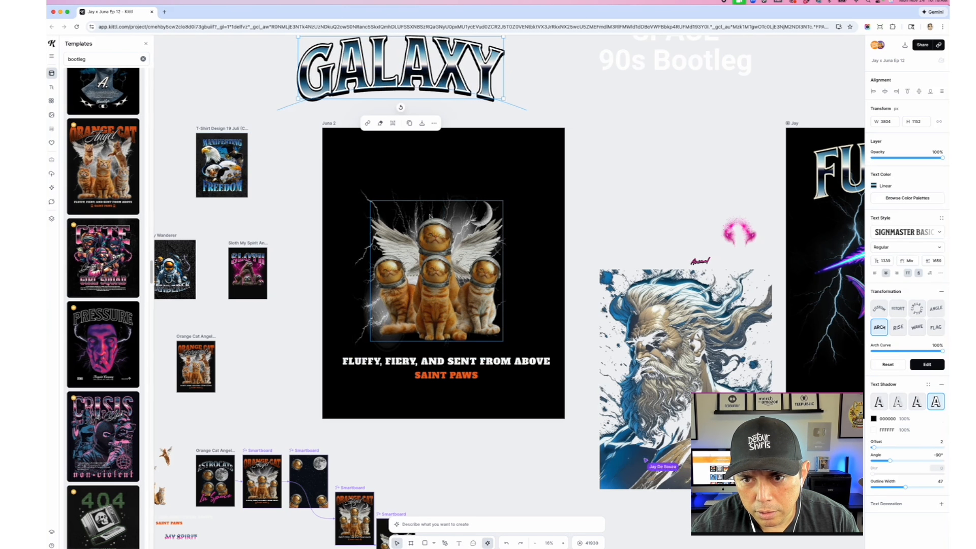
{"action": "left_click", "coordinate": [306, 211]}
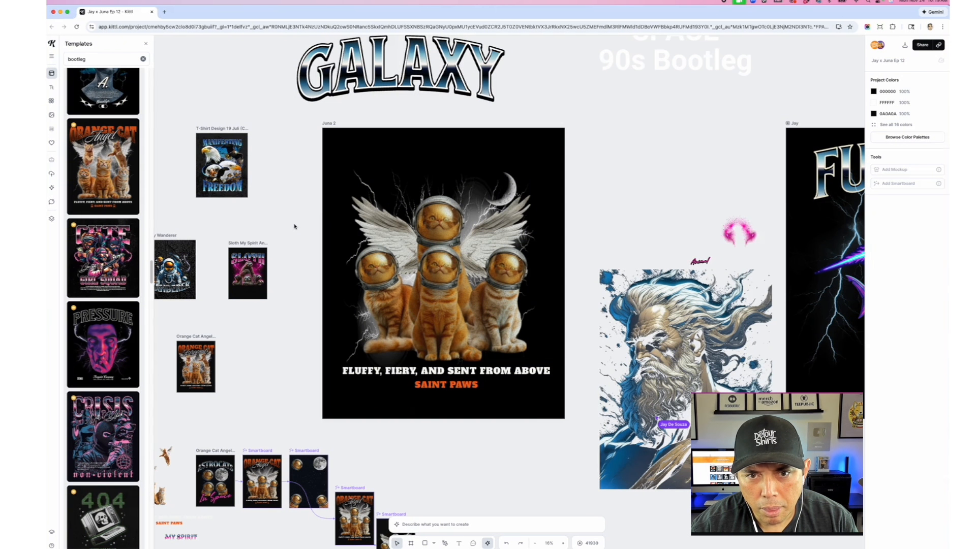
{"action": "scroll", "coordinate": [295, 227], "scroll_direction": "down", "scroll_amount": 3}
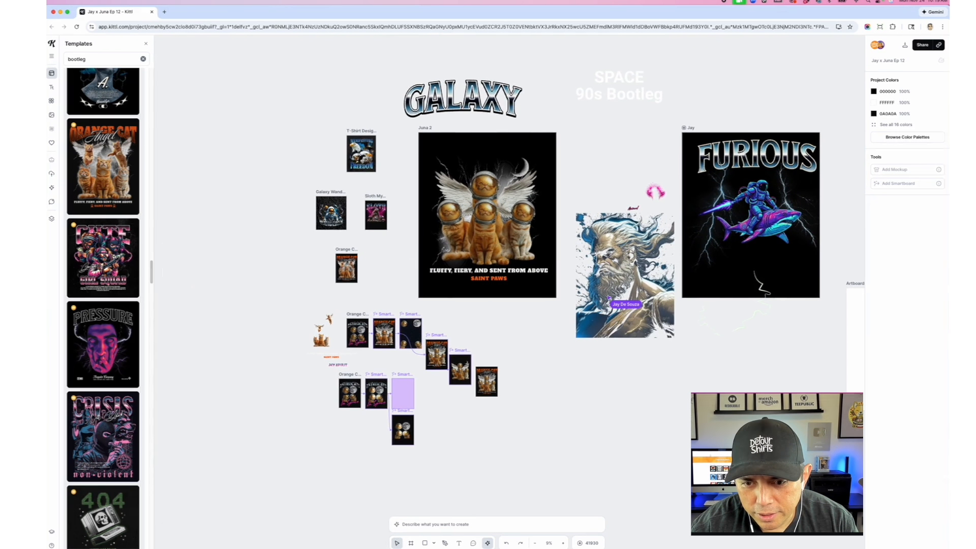
{"action": "scroll", "coordinate": [382, 285], "scroll_direction": "up", "scroll_amount": 3}
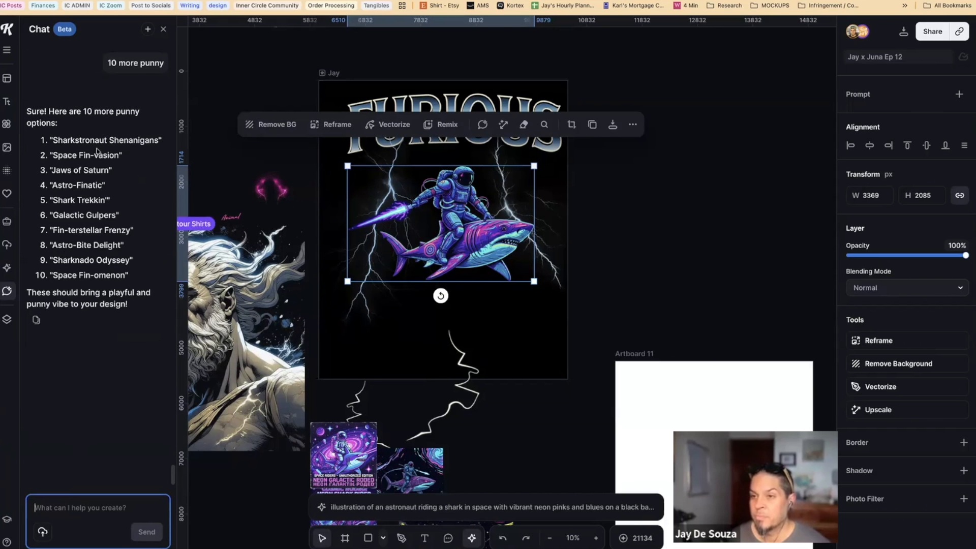
- Select the word "Sharkstronaut" in the chat's first punny title suggestion
{"action": "double_click", "coordinate": [78, 146]}
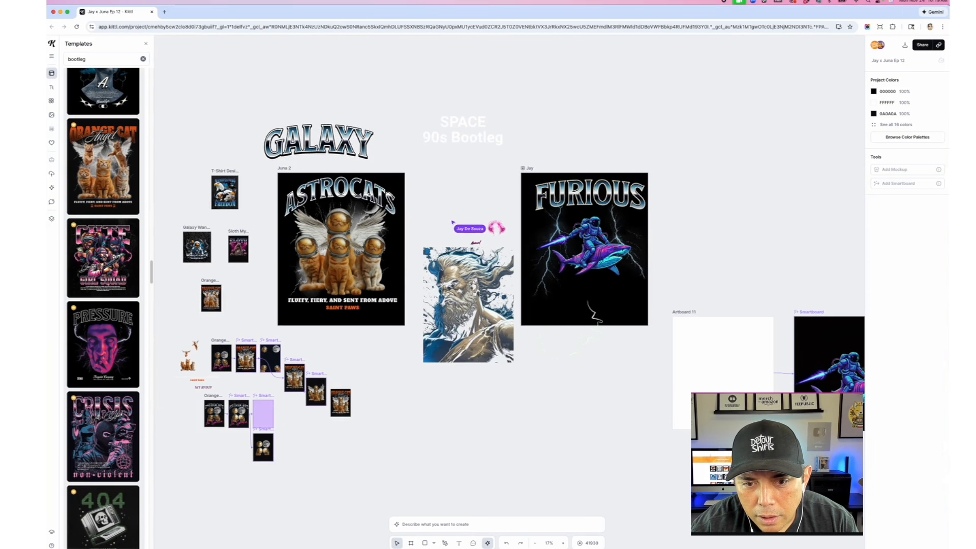
{"action": "scroll", "coordinate": [379, 335], "scroll_direction": "up", "scroll_amount": 5}
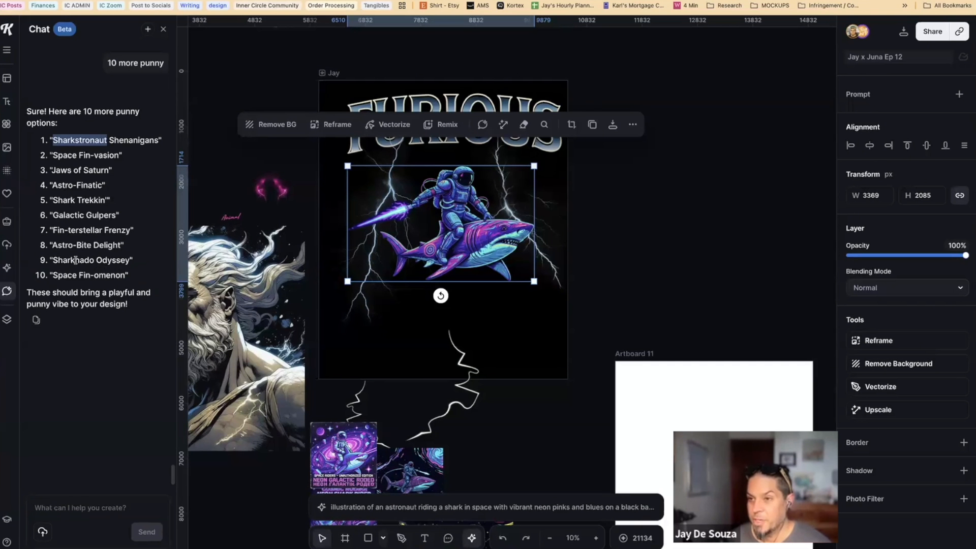
- Review the punny title suggestions and ask the chat for "10 more related to fish"
{"action": "scroll", "coordinate": [73, 223], "scroll_direction": "up", "scroll_amount": 1}
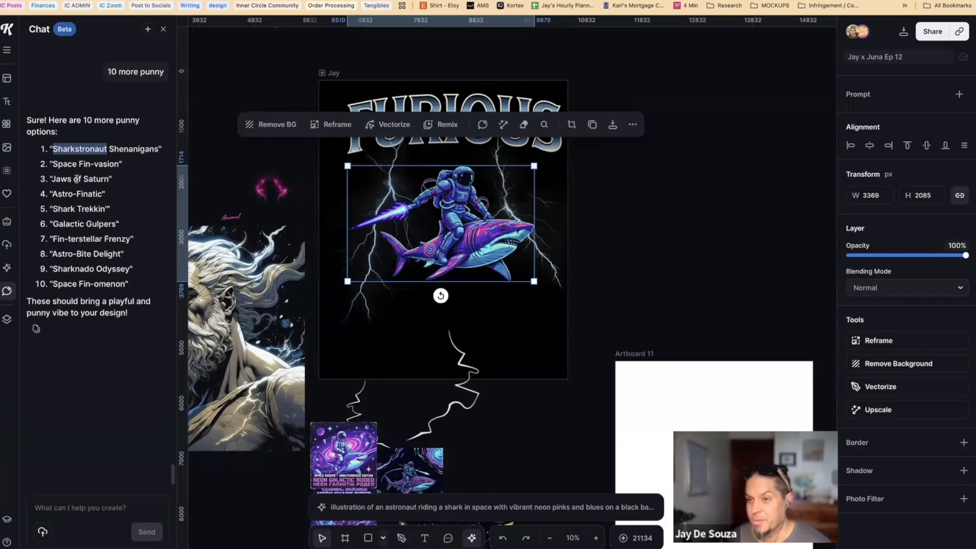
{"action": "scroll", "coordinate": [102, 330], "scroll_direction": "down", "scroll_amount": 3}
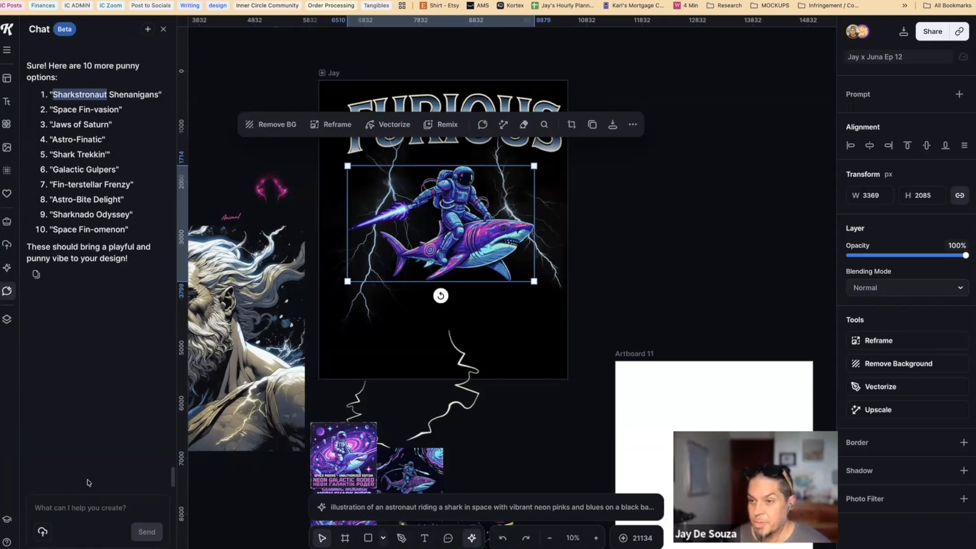
{"action": "left_click", "coordinate": [66, 506]}
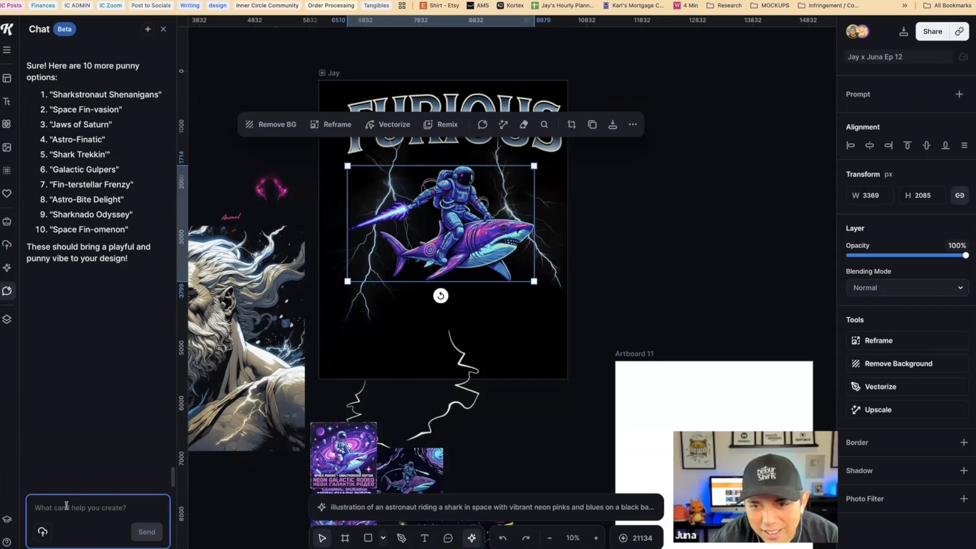
{"action": "type", "text": "10 more not related to"}
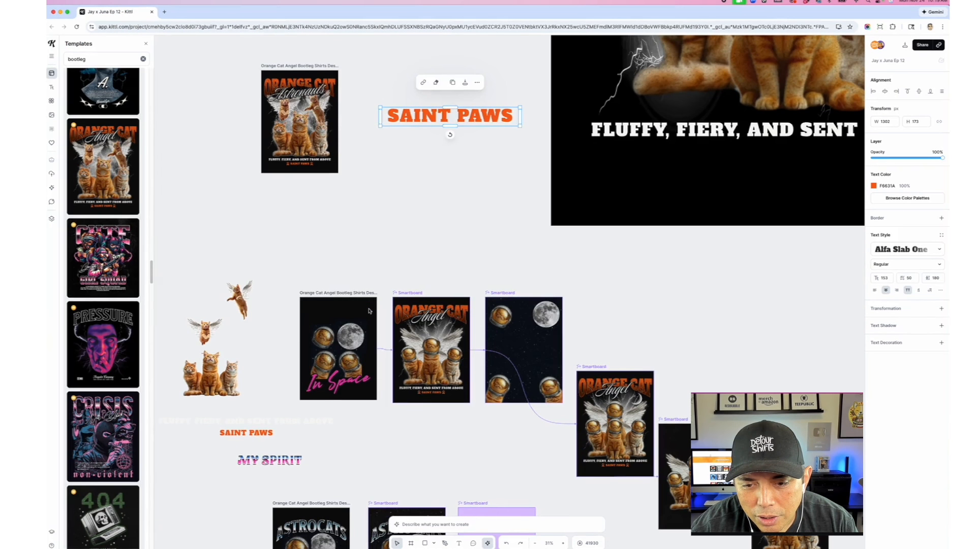
- Delete the leftover cat smartboards, loose cat cutouts and text pieces below the reference designs
{"action": "scroll", "coordinate": [369, 310], "scroll_direction": "down", "scroll_amount": 5}
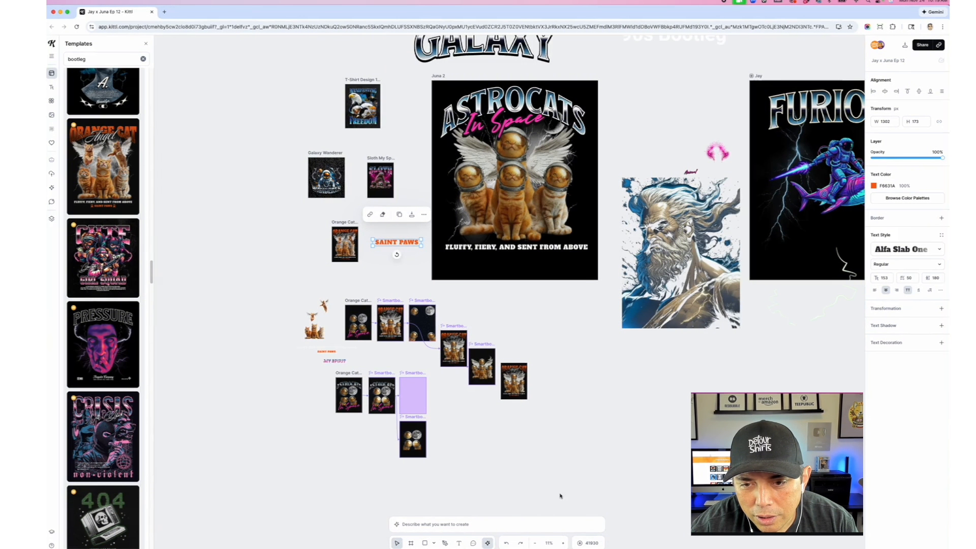
{"action": "left_click_drag", "start_coordinate": [560, 496], "coordinate": [262, 297]}
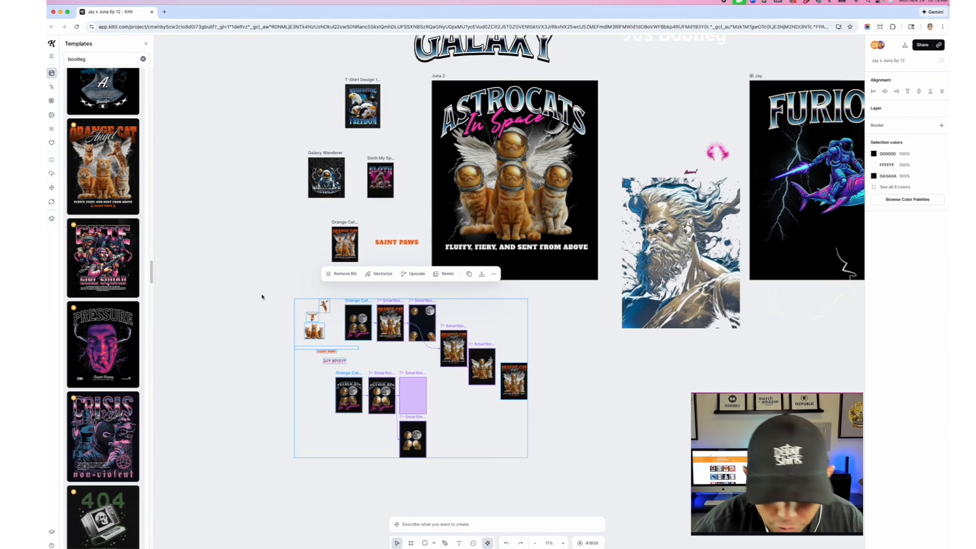
{"action": "key", "text": "Delete"}
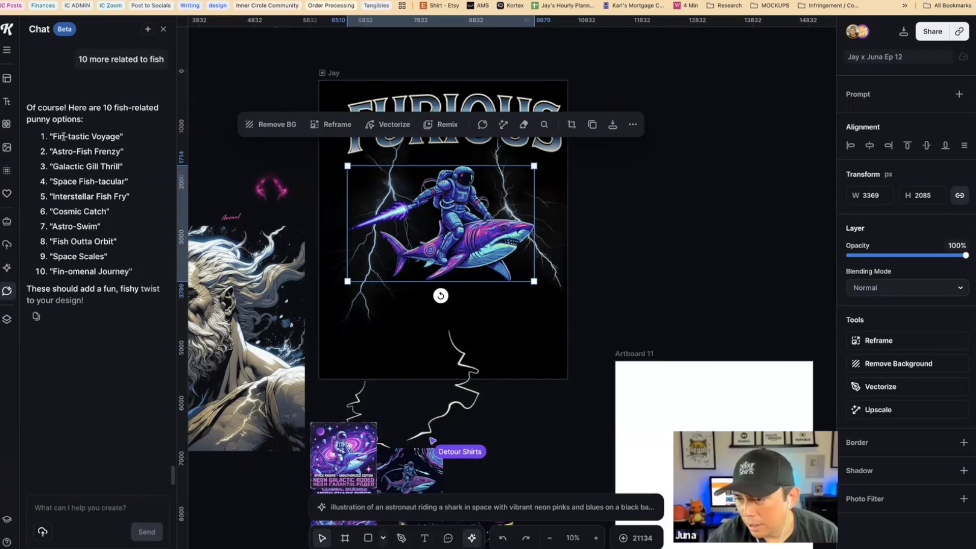
- Replace the FURIOUS title on the Jay artboard with FINTASTIC and scale it down to about 3810 px wide
{"action": "left_click_drag", "start_coordinate": [52, 136], "coordinate": [87, 135]}
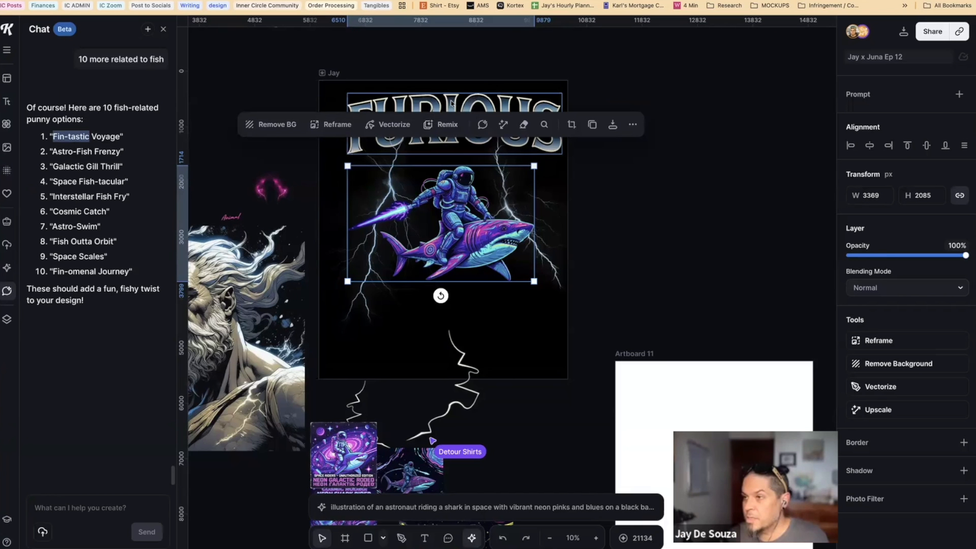
{"action": "left_click", "coordinate": [447, 108]}
{"action": "double_click", "coordinate": [447, 108]}
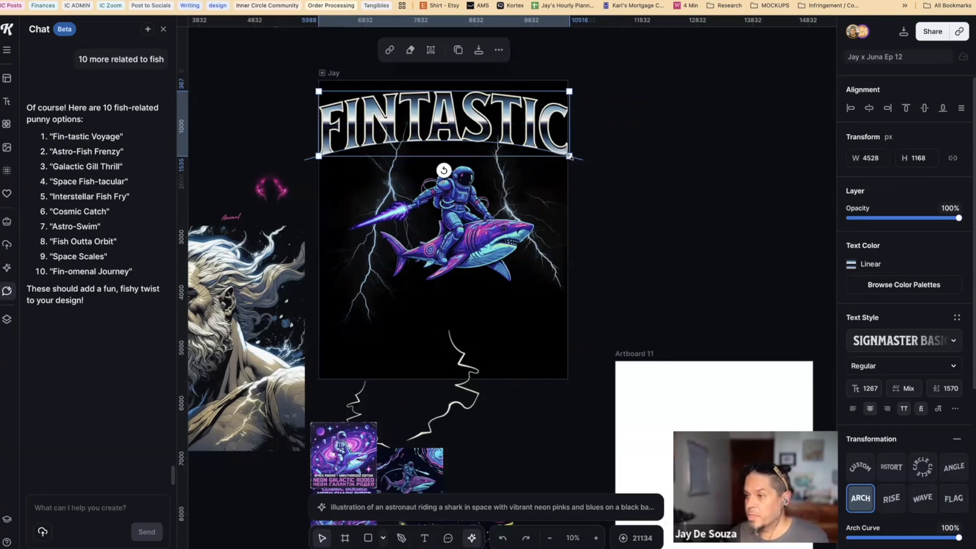
{"action": "left_click_drag", "start_coordinate": [571, 156], "coordinate": [549, 151]}
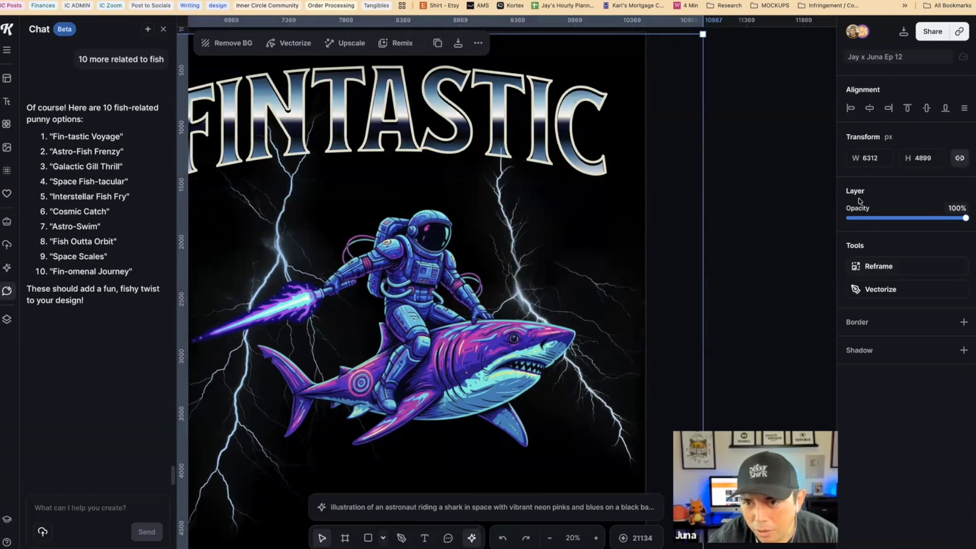
- Fill the FINTASTIC title with the pink, white and blue linear gradient
{"action": "left_click", "coordinate": [511, 139]}
{"action": "scroll", "coordinate": [879, 446], "scroll_direction": "down", "scroll_amount": 3}
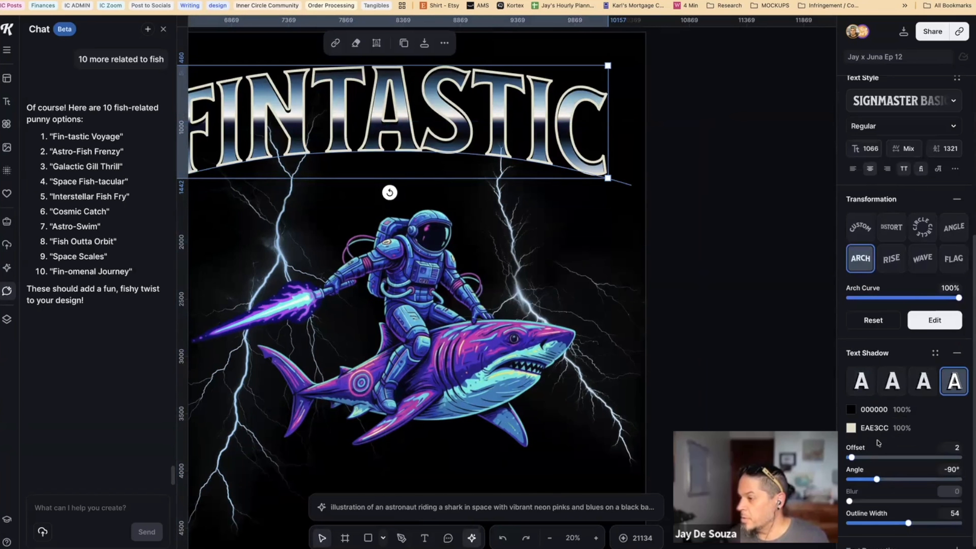
{"action": "scroll", "coordinate": [879, 444], "scroll_direction": "down", "scroll_amount": 1}
{"action": "scroll", "coordinate": [850, 420], "scroll_direction": "up", "scroll_amount": 5}
{"action": "left_click", "coordinate": [850, 264]}
{"action": "left_click", "coordinate": [689, 540]}
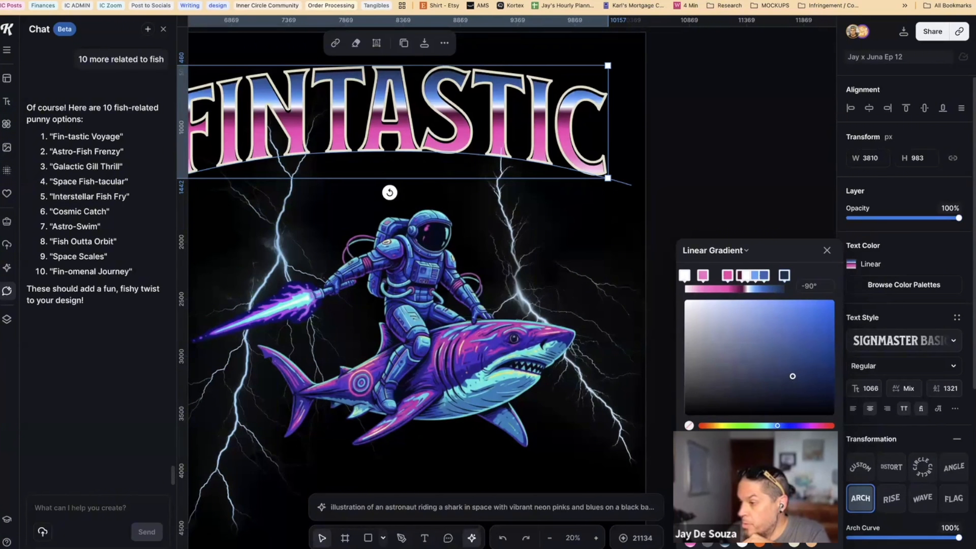
- Try a radial gradient on the FINTASTIC title and return the fill to a linear gradient
{"action": "left_click", "coordinate": [713, 250]}
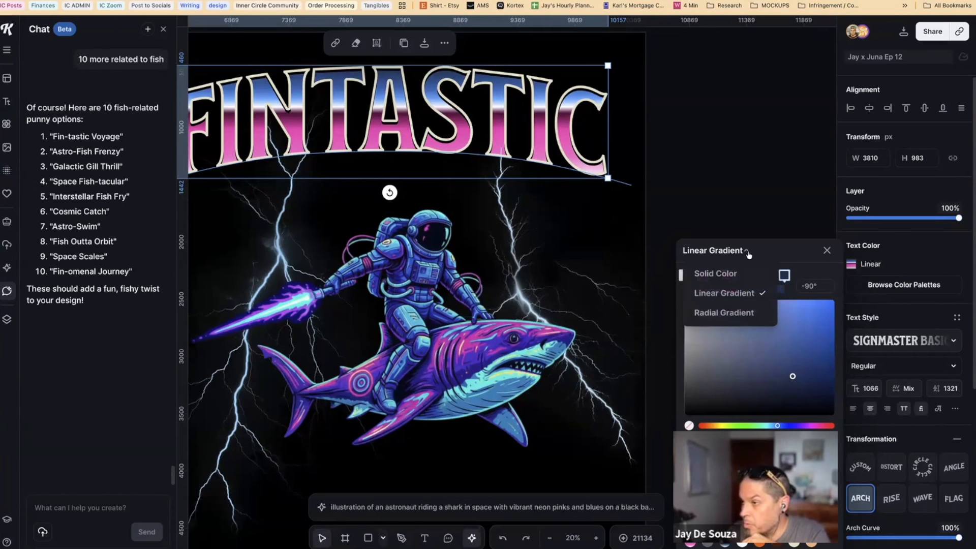
{"action": "left_click", "coordinate": [725, 314]}
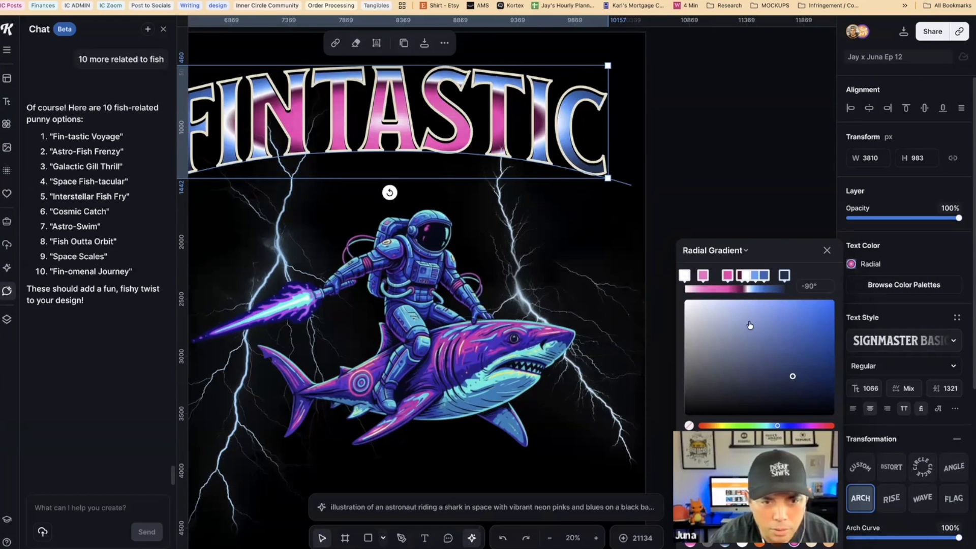
{"action": "left_click", "coordinate": [716, 249]}
{"action": "left_click", "coordinate": [717, 298]}
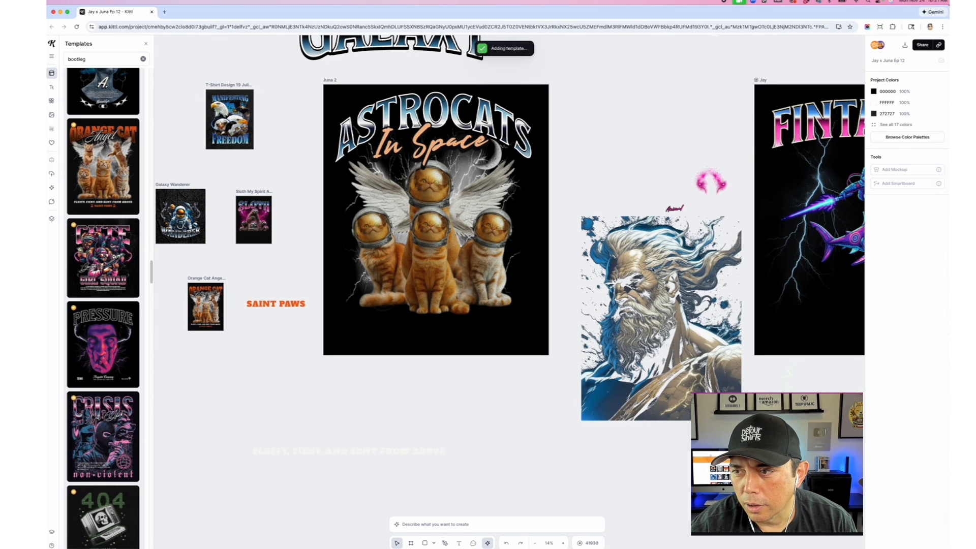
- Move the Cute Girl Squad template artboard across the canvas to the left of the ASTROCATS reference designs
{"action": "key", "text": "super+minus"}
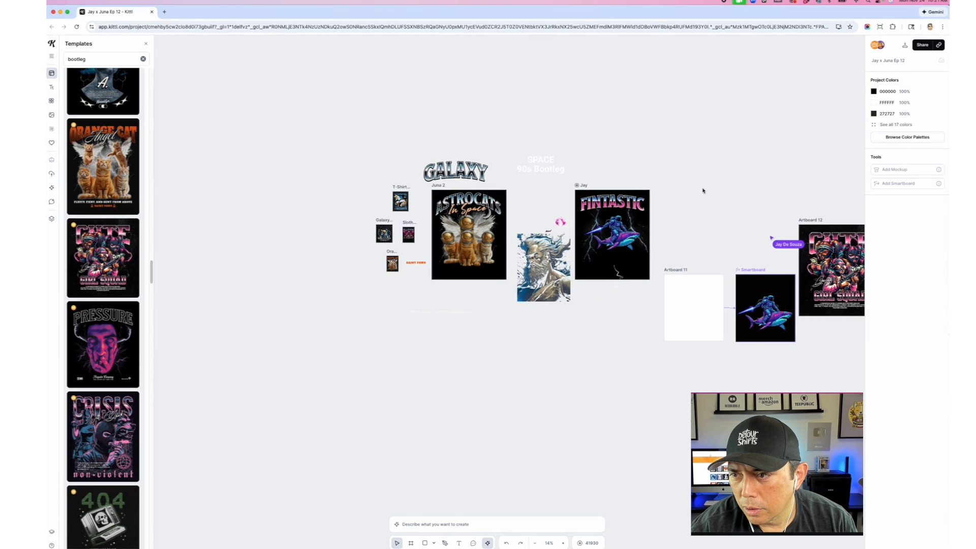
{"action": "left_click_drag", "start_coordinate": [803, 220], "coordinate": [296, 276]}
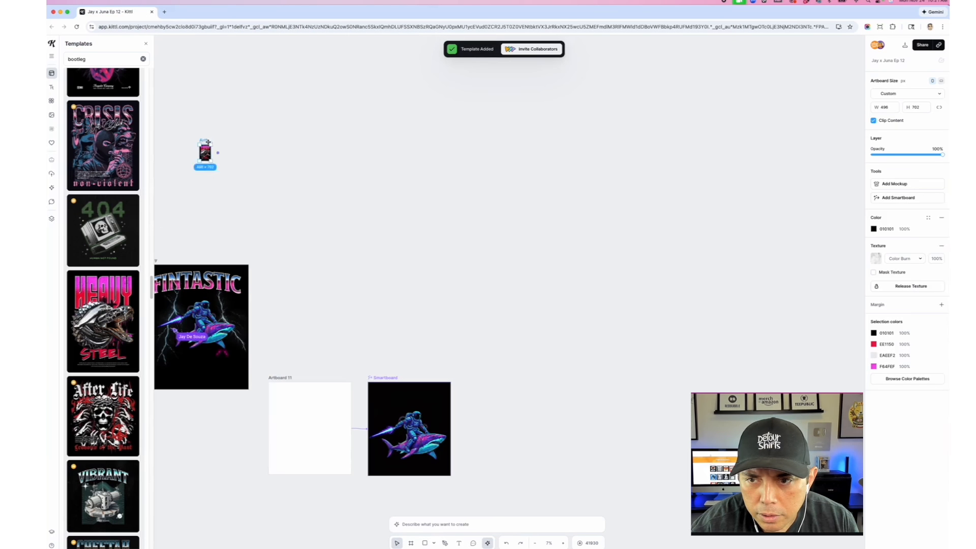
{"action": "scroll", "coordinate": [822, 222], "scroll_direction": "left", "scroll_amount": 5}
{"action": "scroll", "coordinate": [821, 222], "scroll_direction": "left", "scroll_amount": 5}
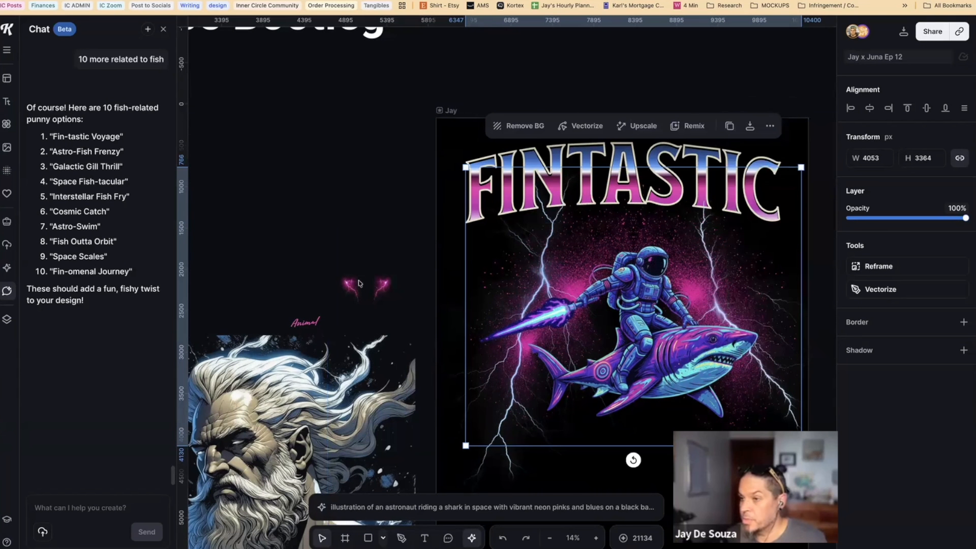
- Place the pink lightning graphic onto the FINTASTIC artboard around the astronaut and shark
{"action": "left_click", "coordinate": [392, 279]}
{"action": "left_click_drag", "start_coordinate": [391, 279], "coordinate": [661, 442]}
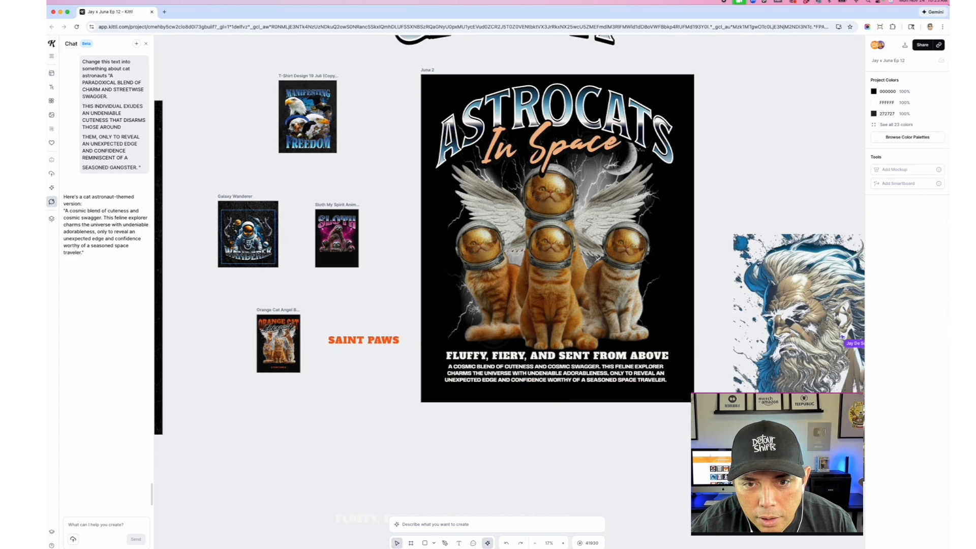
- Examine the reference design artboards beside the ASTROCATS design for elements worth reusing
{"action": "scroll", "coordinate": [256, 277], "scroll_direction": "up", "scroll_amount": 5}
{"action": "scroll", "coordinate": [256, 277], "scroll_direction": "down", "scroll_amount": 3}
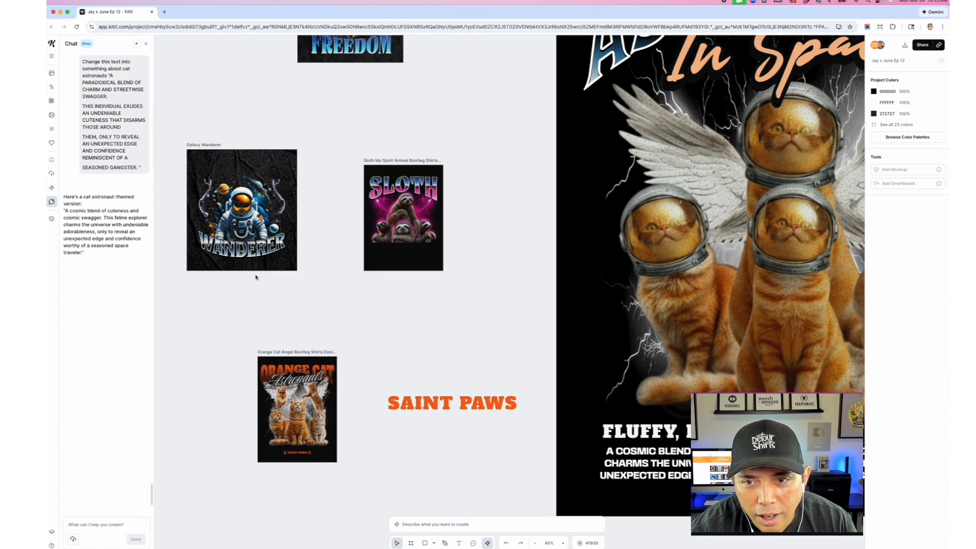
{"action": "scroll", "coordinate": [407, 306], "scroll_direction": "down", "scroll_amount": 5}
{"action": "left_click_drag", "start_coordinate": [327, 282], "coordinate": [401, 337]}
{"action": "scroll", "coordinate": [400, 337], "scroll_direction": "down", "scroll_amount": 1}
{"action": "scroll", "coordinate": [454, 234], "scroll_direction": "down", "scroll_amount": 3}
{"action": "scroll", "coordinate": [460, 227], "scroll_direction": "right", "scroll_amount": 3}
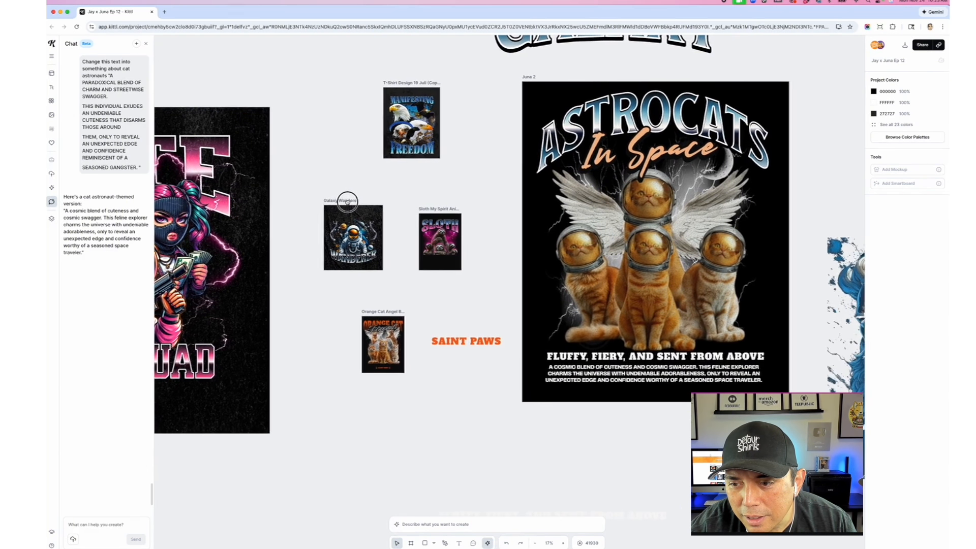
{"action": "scroll", "coordinate": [313, 211], "scroll_direction": "down", "scroll_amount": 2}
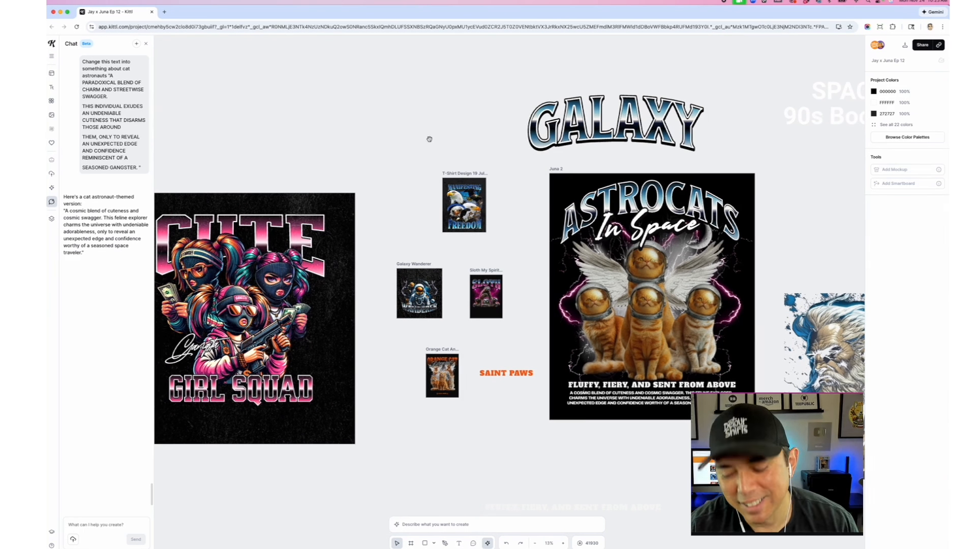
- Delete the loose GALAXY title and the small reference designs between the Cute Girl Squad and ASTROCATS artboards
{"action": "left_click", "coordinate": [552, 127]}
{"action": "key", "text": "Delete"}
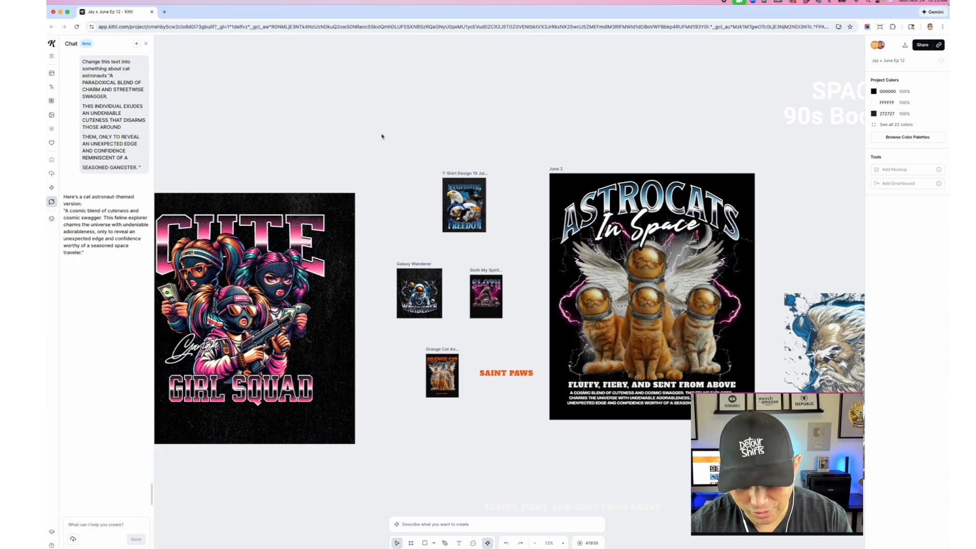
{"action": "left_click_drag", "start_coordinate": [375, 134], "coordinate": [539, 442]}
{"action": "key", "text": "Delete"}
{"action": "scroll", "coordinate": [455, 146], "scroll_direction": "up", "scroll_amount": 2}
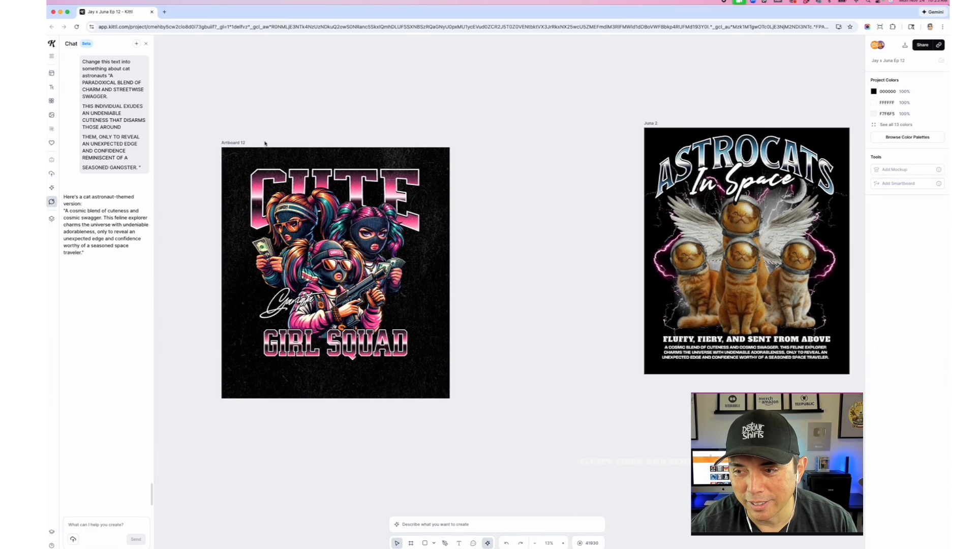
{"action": "left_click_drag", "start_coordinate": [520, 163], "coordinate": [490, 181]}
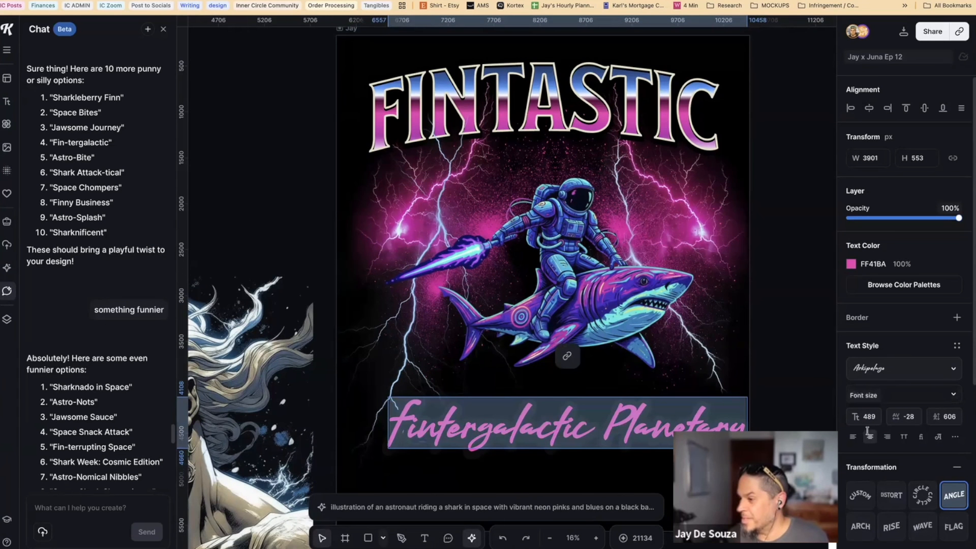
- Set the "Fintergalactic Planetary" text's font size to 451 and move the text up closer to the shark
{"action": "key", "text": "Down"}
{"action": "key", "text": "Down"}
{"action": "key", "text": "Down"}
{"action": "key", "text": "Down"}
{"action": "key", "text": "Down"}
{"action": "key", "text": "Down"}
{"action": "key", "text": "Down"}
{"action": "key", "text": "Down"}
{"action": "key", "text": "Down"}
{"action": "key", "text": "Down"}
{"action": "key", "text": "Down"}
{"action": "key", "text": "Down"}
{"action": "key", "text": "Down"}
{"action": "key", "text": "Down"}
{"action": "key", "text": "Down"}
{"action": "key", "text": "Down"}
{"action": "key", "text": "Down"}
{"action": "key", "text": "Down"}
{"action": "key", "text": "Down"}
{"action": "key", "text": "Down"}
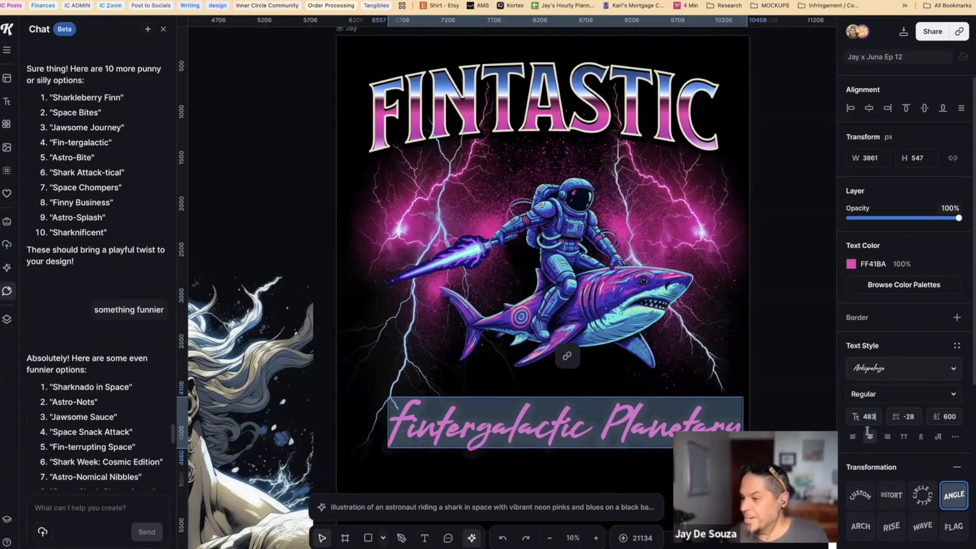
{"action": "left_click", "coordinate": [869, 417]}
{"action": "type", "text": "451"}
{"action": "key", "text": "Return"}
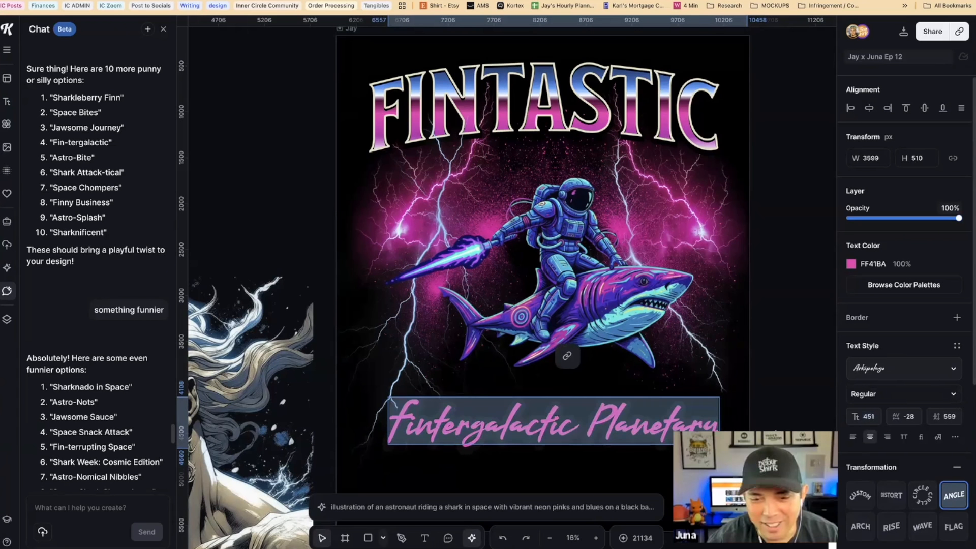
{"action": "left_click", "coordinate": [610, 460]}
{"action": "left_click_drag", "start_coordinate": [578, 423], "coordinate": [573, 397]}
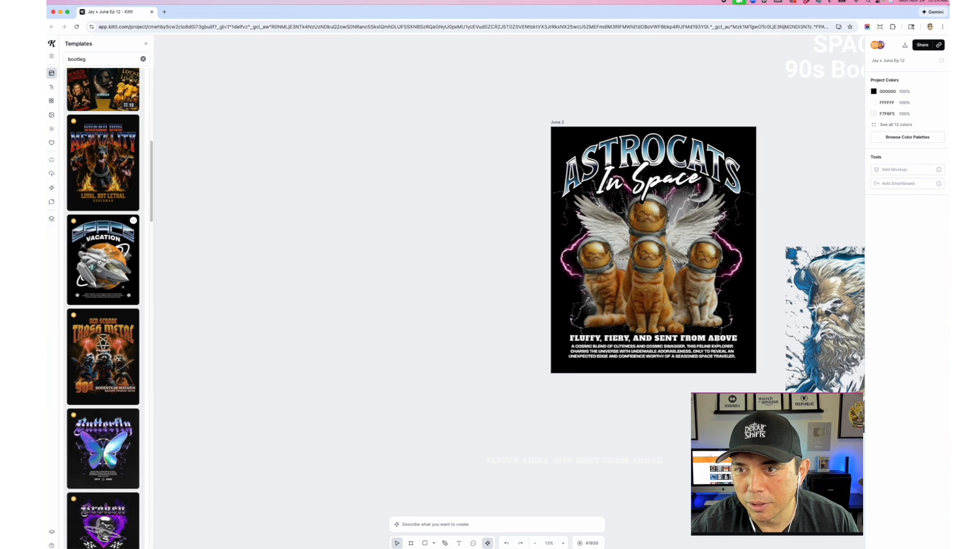
- Add the Space Vacation bootleg template to the canvas
{"action": "left_click", "coordinate": [137, 240]}
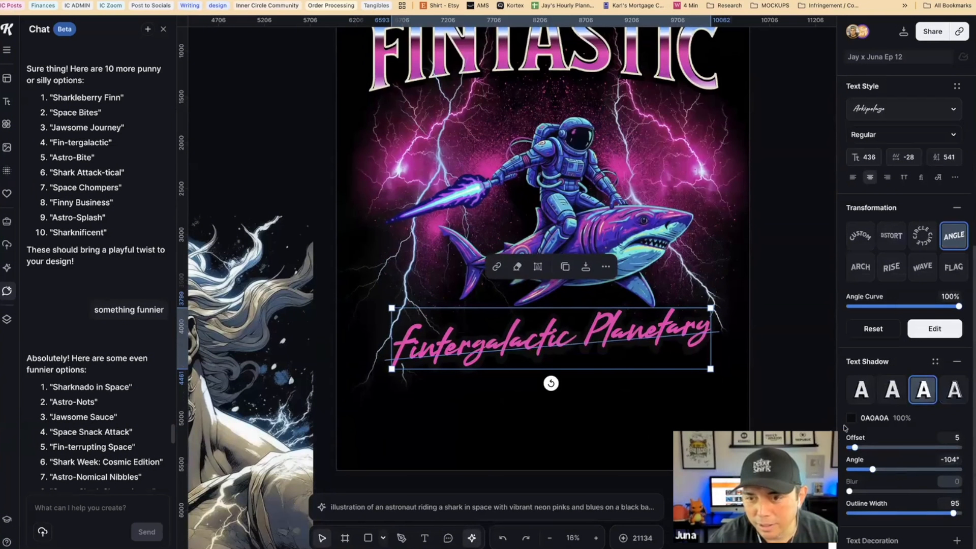
- Change the text shadow color of the "Fintergalactic Planetary" text to light cyan
{"action": "left_click", "coordinate": [851, 420]}
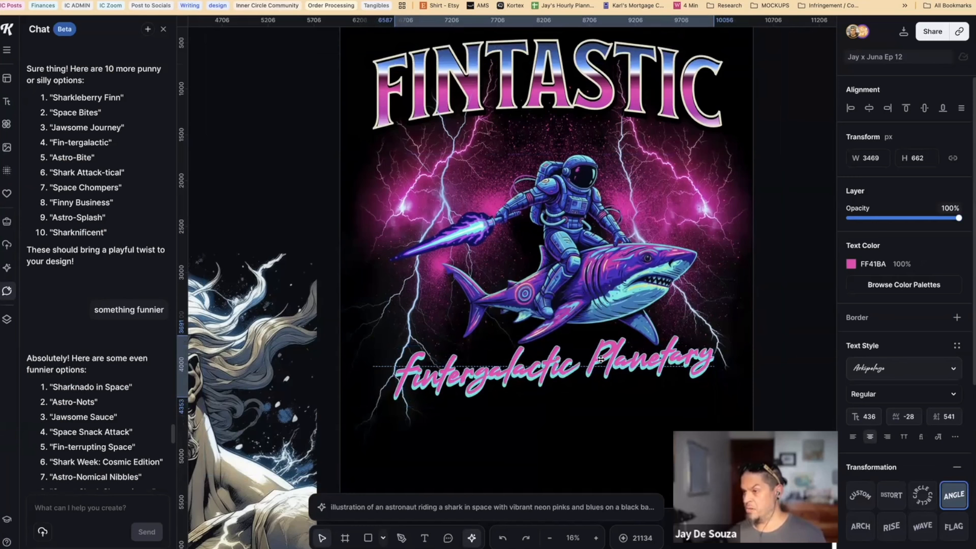
- Move the white lightning background image slightly down on the FINTASTIC artboard
{"action": "left_click", "coordinate": [725, 346]}
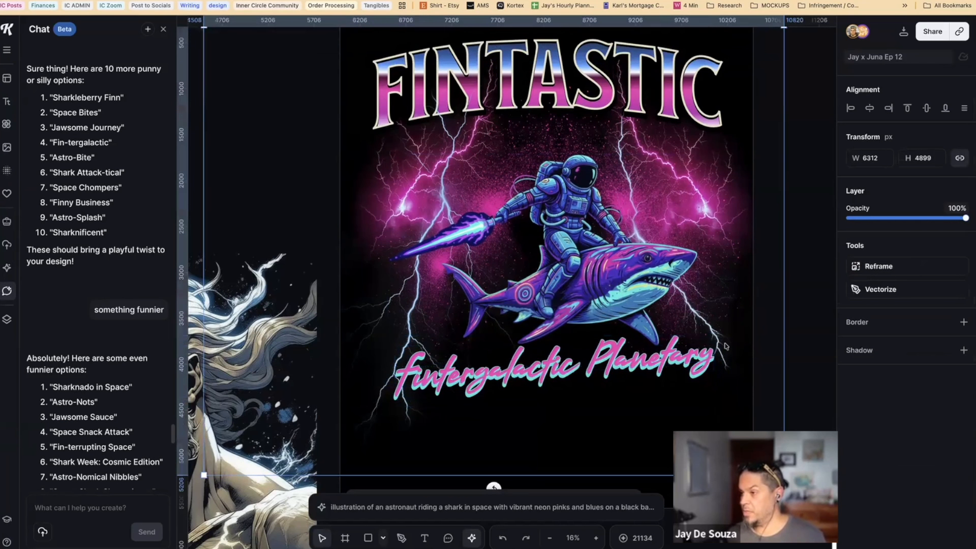
{"action": "left_click_drag", "start_coordinate": [725, 371], "coordinate": [726, 378]}
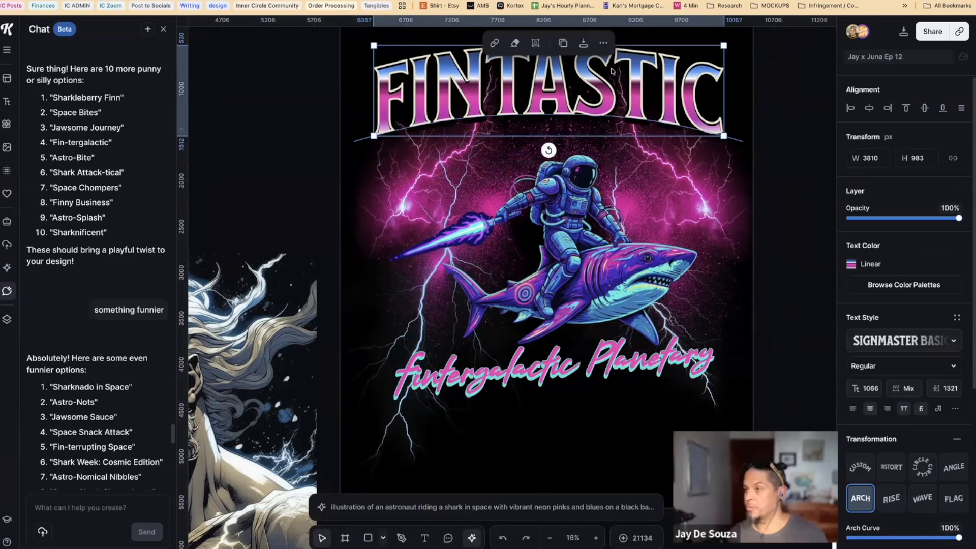
- Nudge the FINTASTIC title slightly to the right and select the astronaut-riding-a-shark graphic
{"action": "key", "text": "shift+Right"}
{"action": "left_click", "coordinate": [772, 175]}
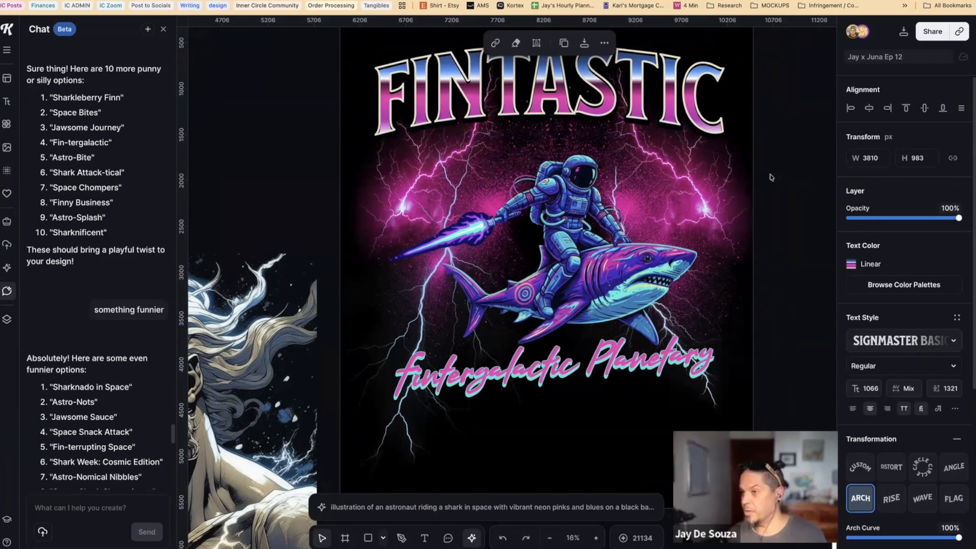
{"action": "left_click", "coordinate": [633, 254]}
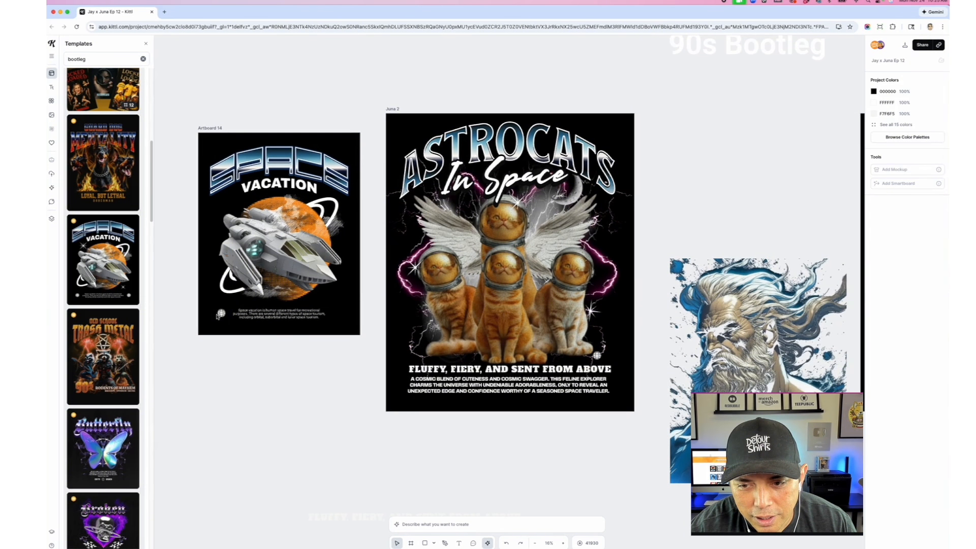
- Select the small globe icon beside the description text on the Space Vacation artboard
{"action": "left_click", "coordinate": [220, 314]}
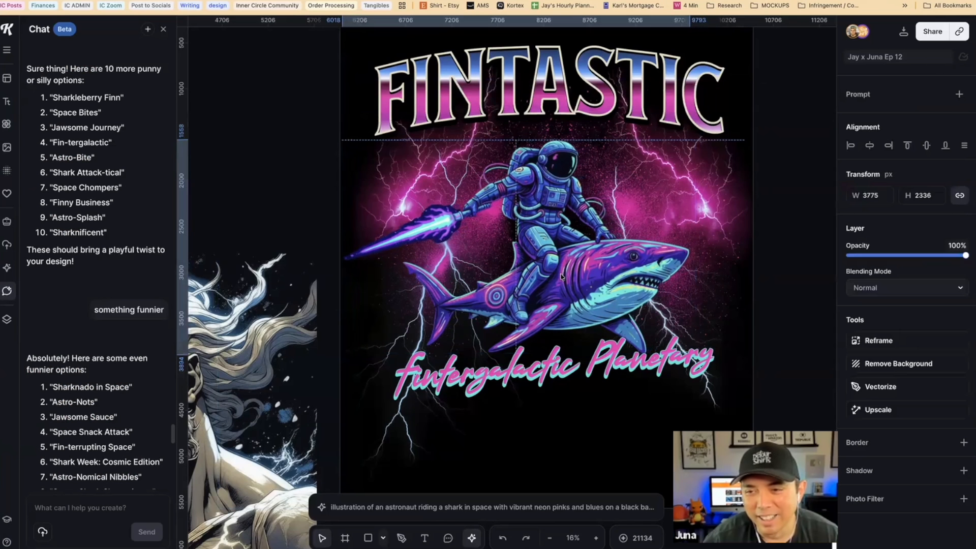
- Enlarge the astronaut-riding-a-shark graphic to 4136 × 2559 px and move it up so the helmet overlaps the FINTASTIC title
{"action": "left_click", "coordinate": [565, 282]}
{"action": "left_click_drag", "start_coordinate": [565, 282], "coordinate": [598, 281]}
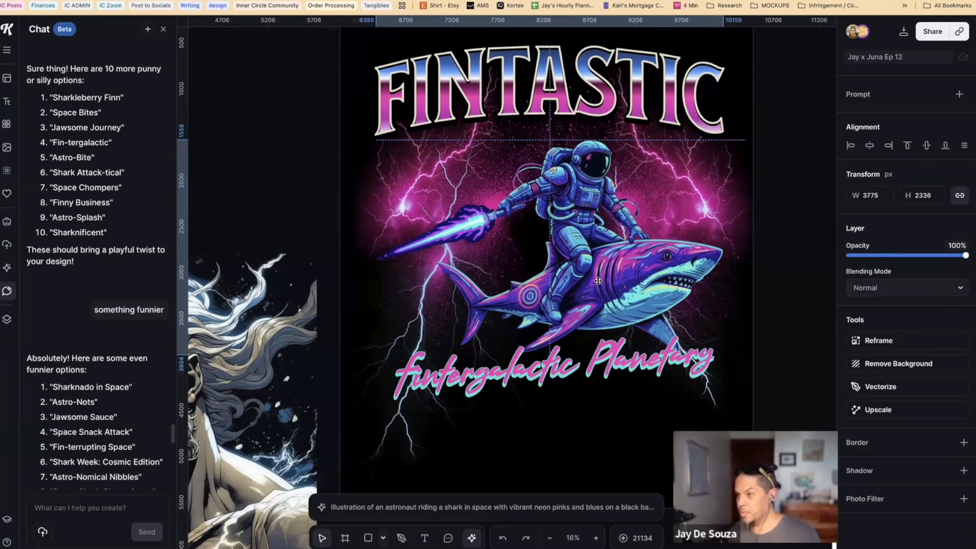
{"action": "left_click_drag", "start_coordinate": [576, 281], "coordinate": [566, 281]}
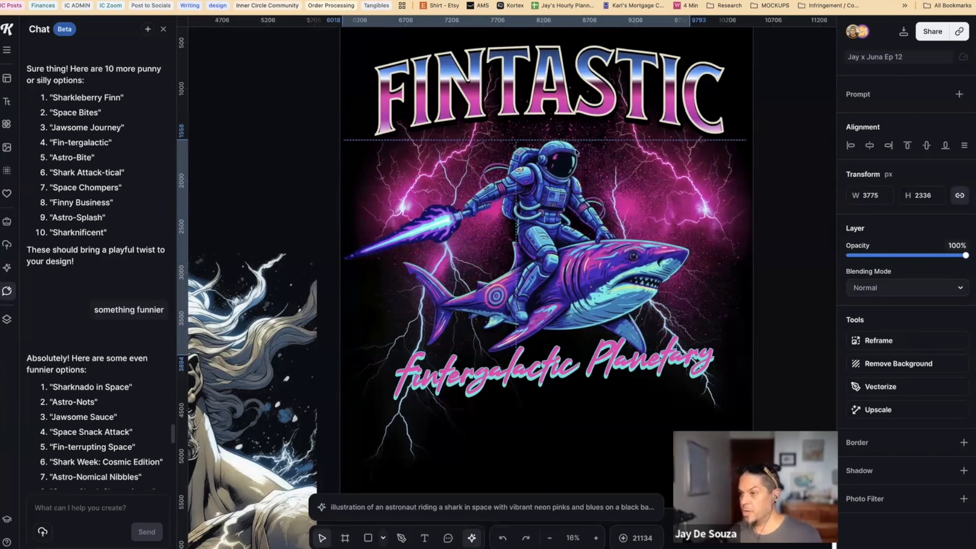
{"action": "left_click_drag", "start_coordinate": [576, 151], "coordinate": [576, 151]}
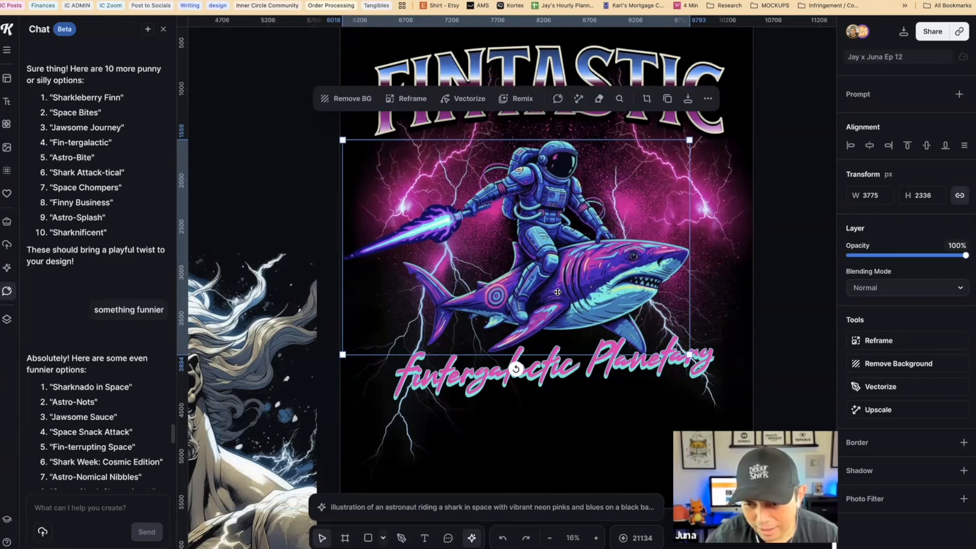
{"action": "left_click_drag", "start_coordinate": [557, 292], "coordinate": [557, 292]}
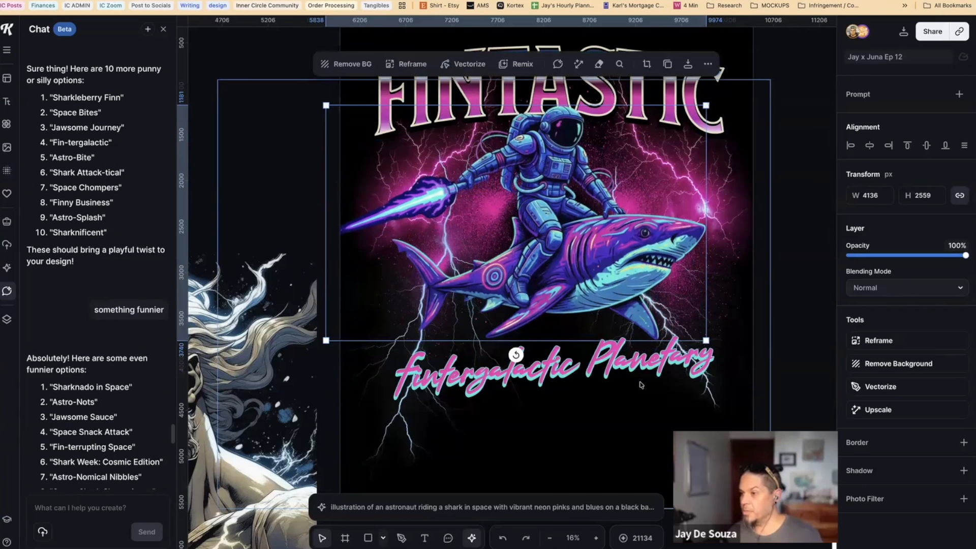
- Scale all elements of the FINTASTIC design down together to 5640 × 4728 px and review the result
{"action": "left_click_drag", "start_coordinate": [773, 511], "coordinate": [281, 88]}
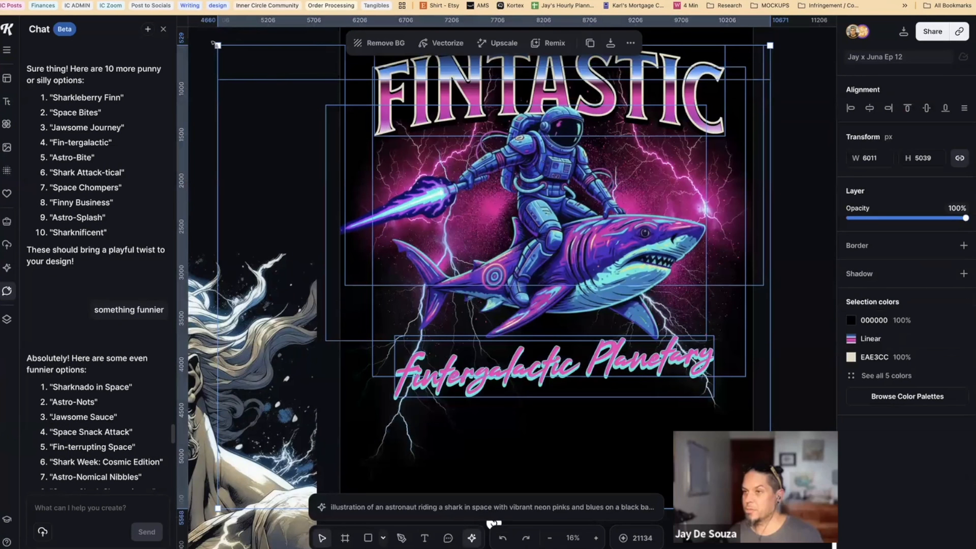
{"action": "left_click_drag", "start_coordinate": [248, 58], "coordinate": [261, 64]}
{"action": "scroll", "coordinate": [559, 218], "scroll_direction": "down", "scroll_amount": 5}
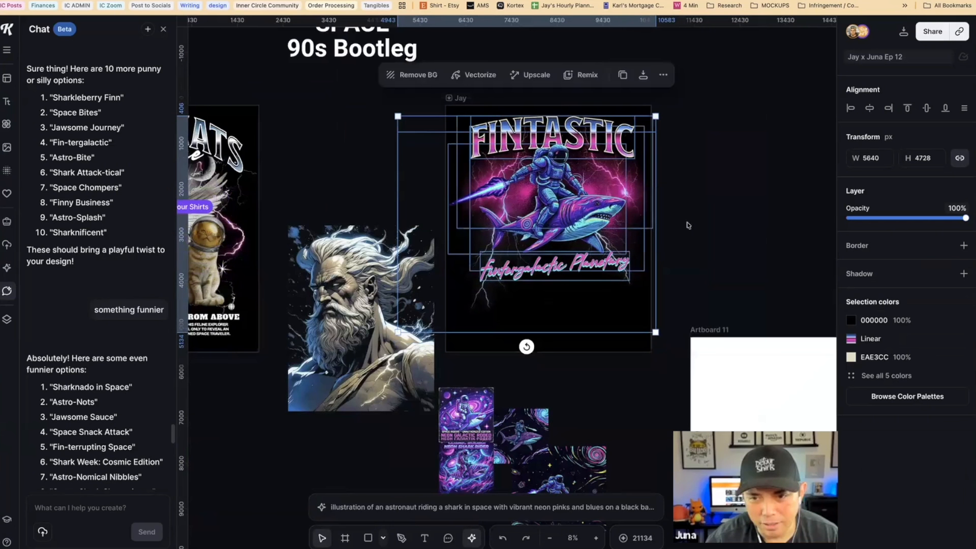
{"action": "left_click", "coordinate": [704, 237]}
{"action": "scroll", "coordinate": [726, 236], "scroll_direction": "up", "scroll_amount": 3}
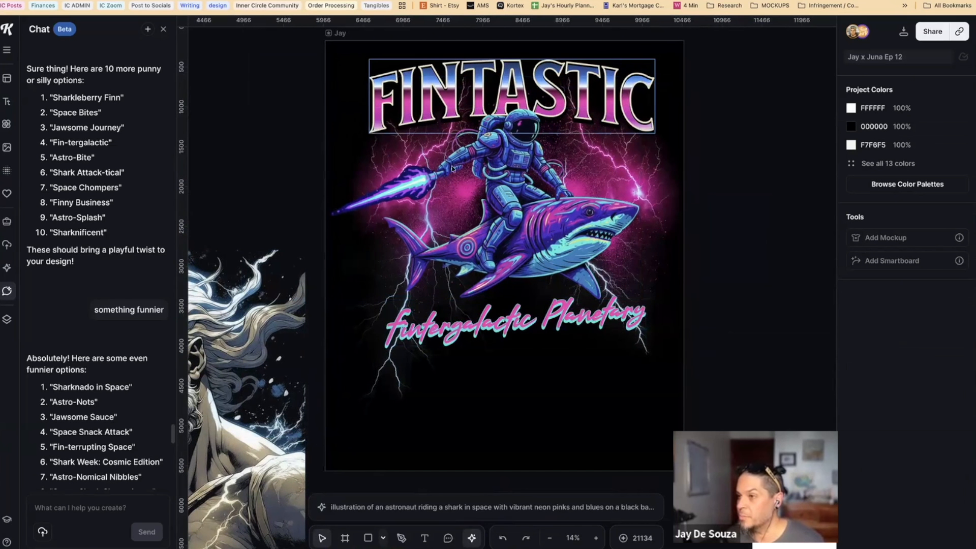
{"action": "scroll", "coordinate": [371, 330], "scroll_direction": "up", "scroll_amount": 5}
{"action": "scroll", "coordinate": [370, 329], "scroll_direction": "down", "scroll_amount": 6}
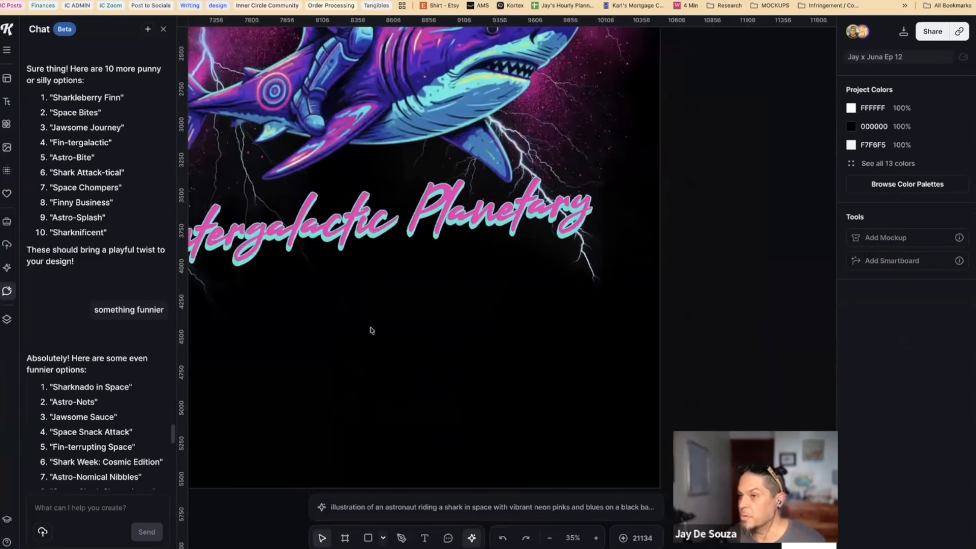
{"action": "scroll", "coordinate": [370, 330], "scroll_direction": "down", "scroll_amount": 1}
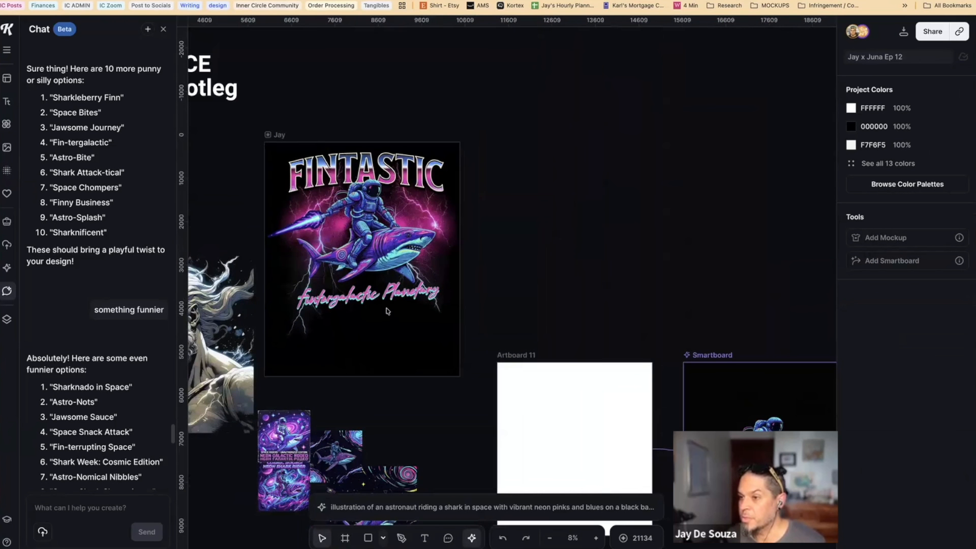
- Move the bearded man image from between the two design artboards down to the empty canvas below
{"action": "scroll", "coordinate": [322, 309], "scroll_direction": "left", "scroll_amount": 3}
{"action": "left_click", "coordinate": [323, 309]}
{"action": "left_click_drag", "start_coordinate": [322, 309], "coordinate": [311, 511]}
- Move the Jay artboard closer to the Juna 2 artboard so the two designs sit side by side
{"action": "scroll", "coordinate": [343, 380], "scroll_direction": "left", "scroll_amount": 4}
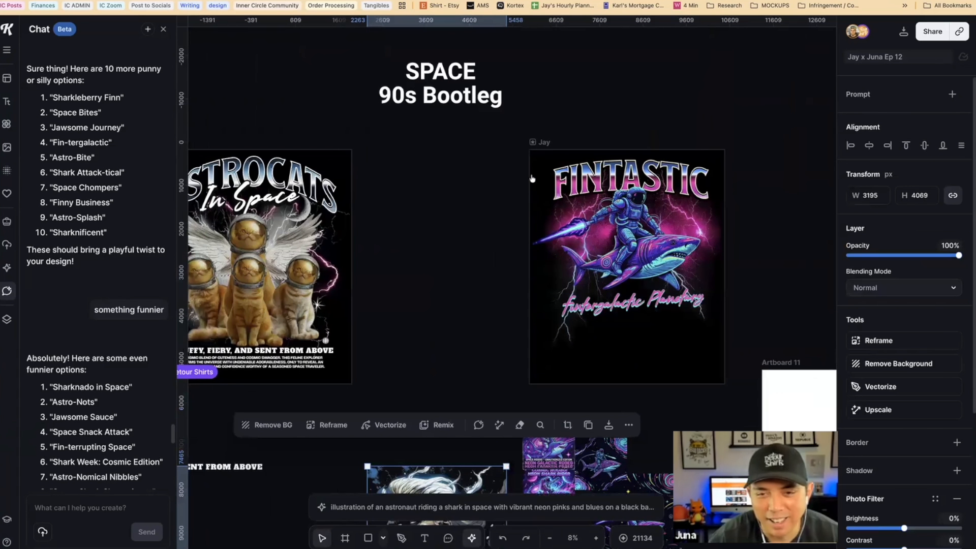
{"action": "left_click", "coordinate": [542, 142]}
{"action": "left_click_drag", "start_coordinate": [545, 142], "coordinate": [497, 142]}
{"action": "scroll", "coordinate": [521, 143], "scroll_direction": "left", "scroll_amount": 4}
{"action": "left_click", "coordinate": [471, 373]}
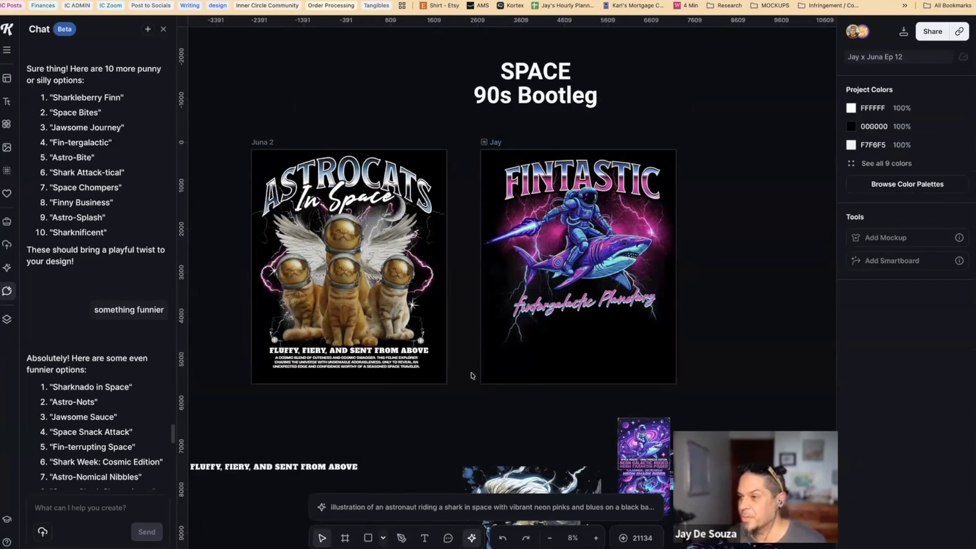
- Examine the ASTROCATS cat artwork and tagline text, then check the In Space and Fintergalactic Planetary script lettering
{"action": "scroll", "coordinate": [430, 373], "scroll_direction": "up", "scroll_amount": 2}
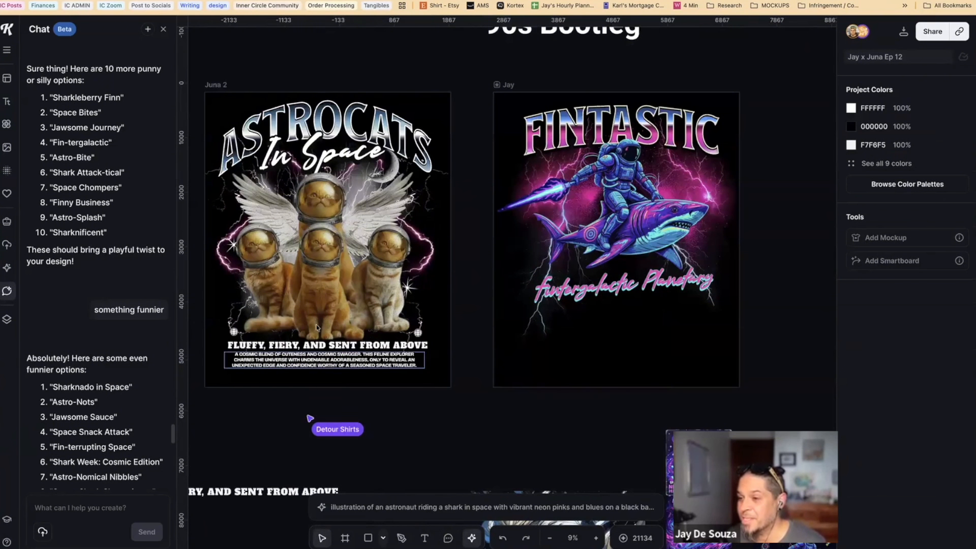
{"action": "scroll", "coordinate": [311, 298], "scroll_direction": "up", "scroll_amount": 5}
{"action": "scroll", "coordinate": [501, 418], "scroll_direction": "left", "scroll_amount": 3}
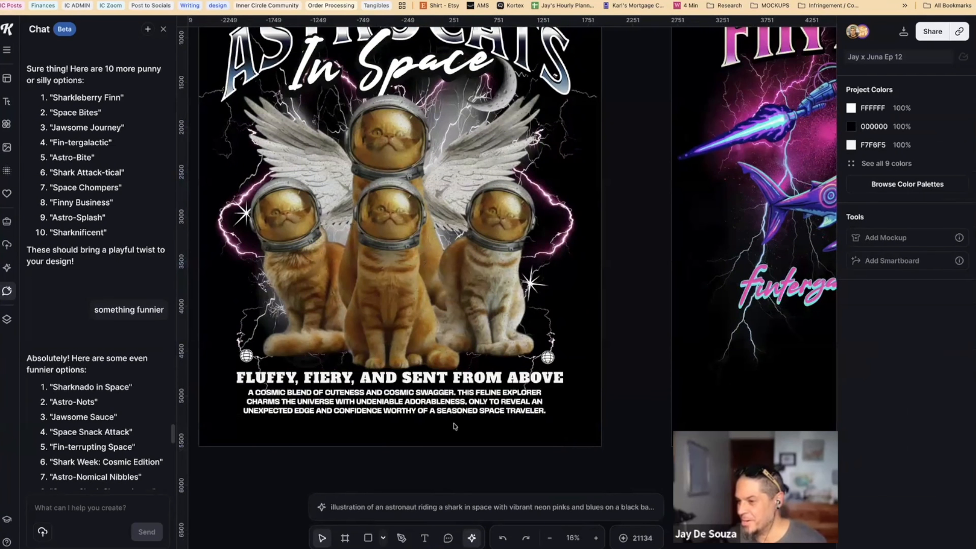
{"action": "scroll", "coordinate": [455, 426], "scroll_direction": "up", "scroll_amount": 5}
{"action": "scroll", "coordinate": [455, 426], "scroll_direction": "left", "scroll_amount": 1}
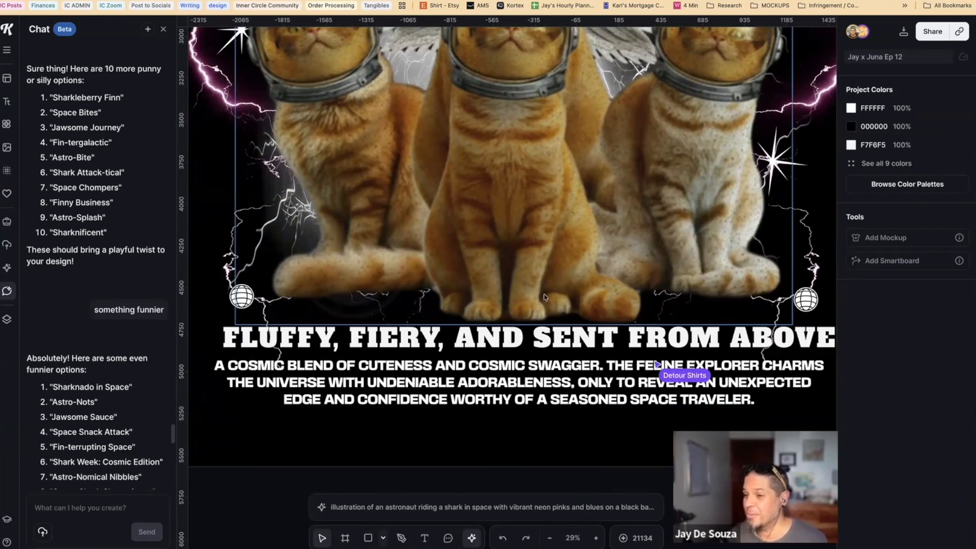
{"action": "scroll", "coordinate": [547, 302], "scroll_direction": "down", "scroll_amount": 5}
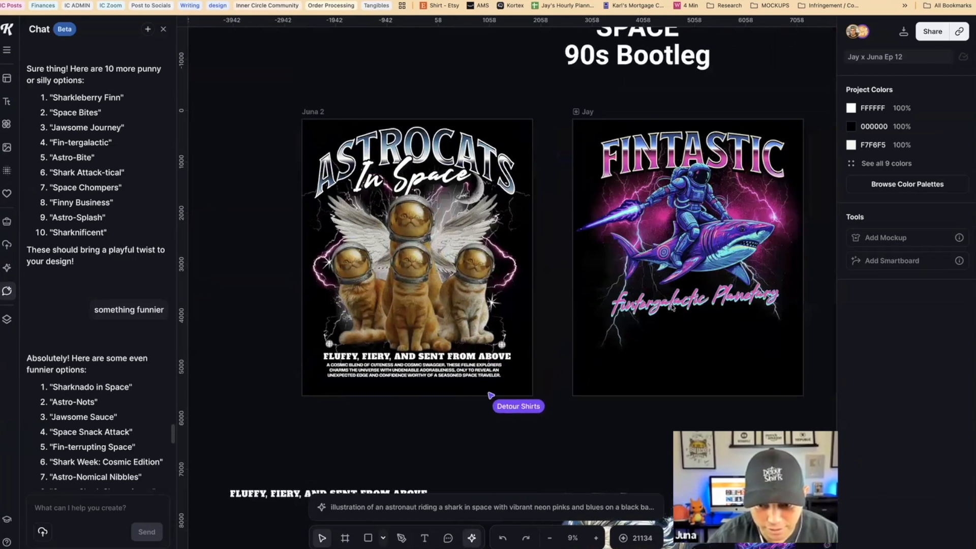
{"action": "left_click", "coordinate": [671, 307]}
{"action": "left_click", "coordinate": [460, 190]}
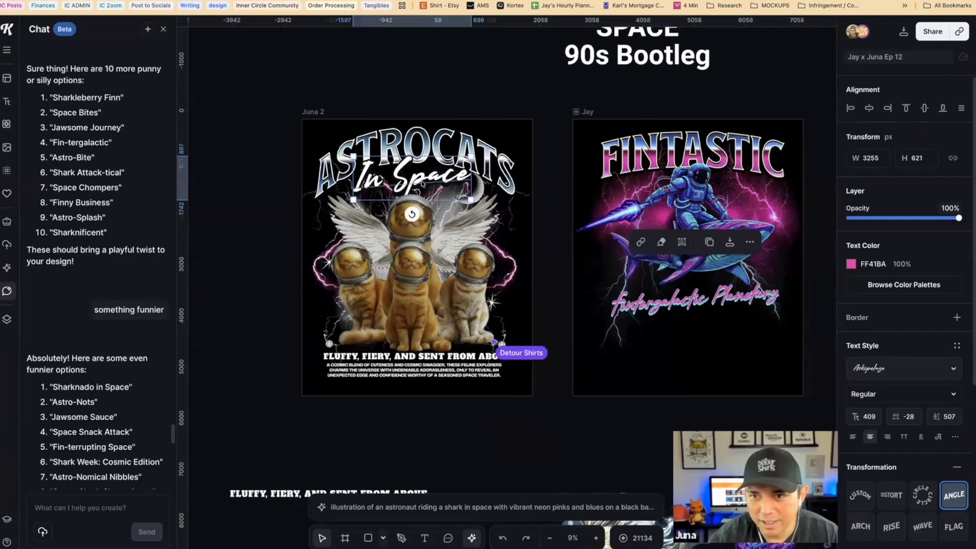
{"action": "left_click", "coordinate": [696, 302]}
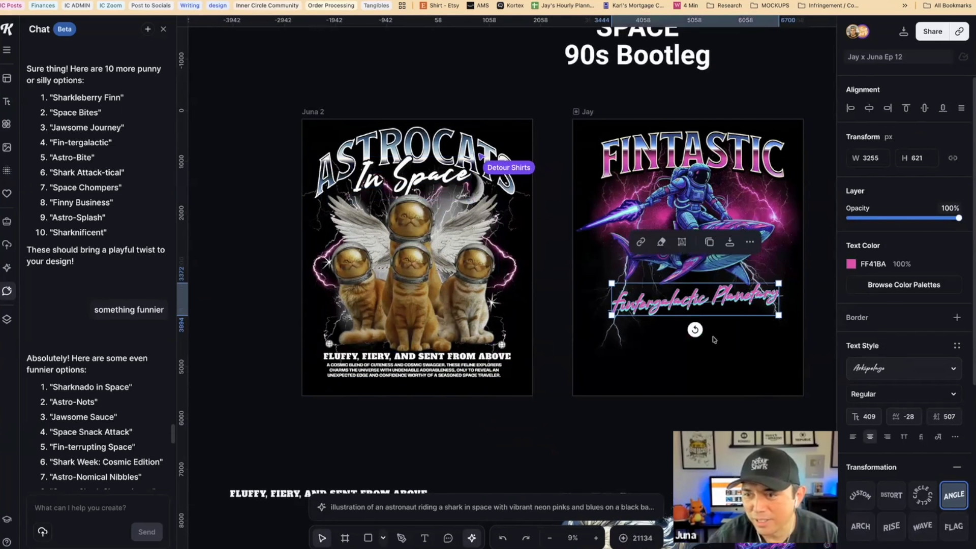
- Reposition the bearded man image below the gap between the Juna 2 and Jay artboards
{"action": "scroll", "coordinate": [696, 364], "scroll_direction": "right", "scroll_amount": 3}
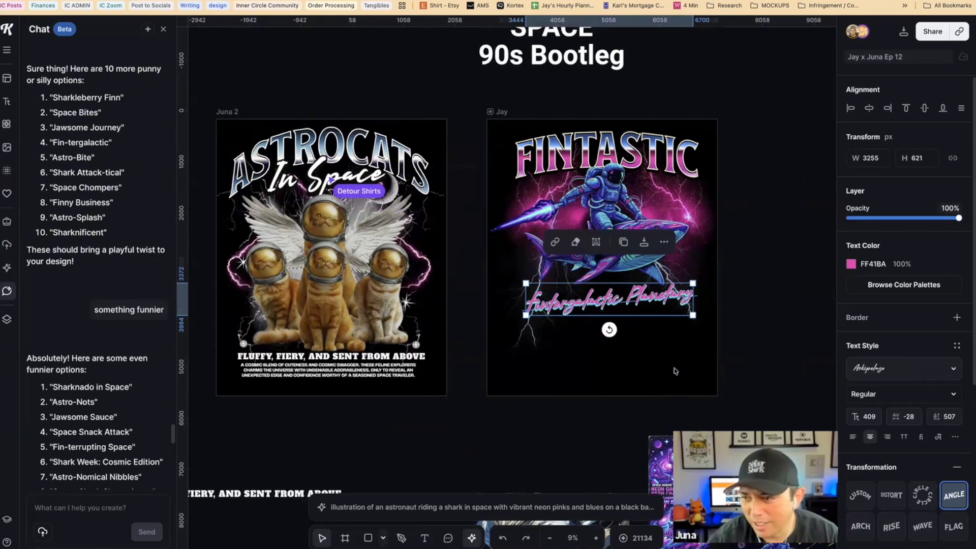
{"action": "scroll", "coordinate": [652, 414], "scroll_direction": "right", "scroll_amount": 5}
{"action": "scroll", "coordinate": [653, 414], "scroll_direction": "down", "scroll_amount": 1}
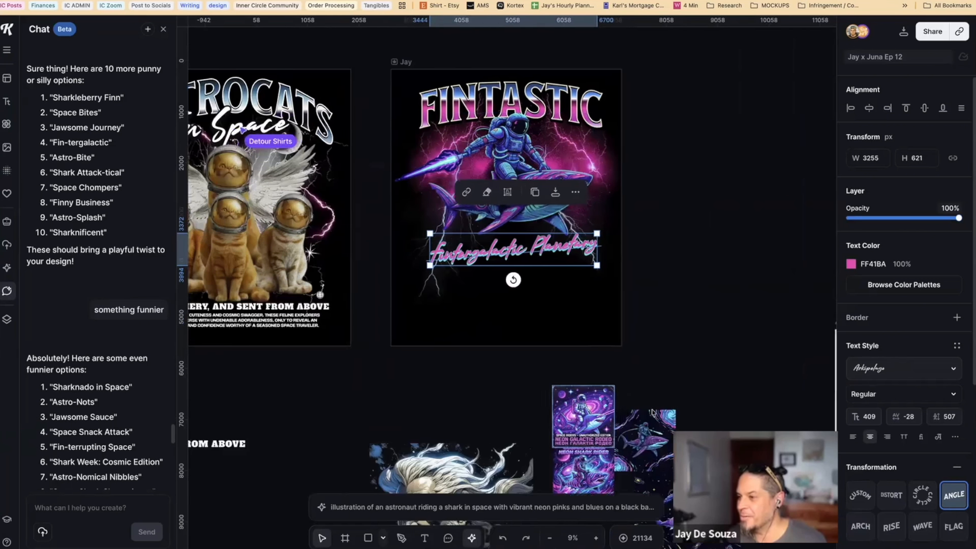
{"action": "scroll", "coordinate": [654, 412], "scroll_direction": "left", "scroll_amount": 6}
{"action": "scroll", "coordinate": [494, 231], "scroll_direction": "down", "scroll_amount": 3}
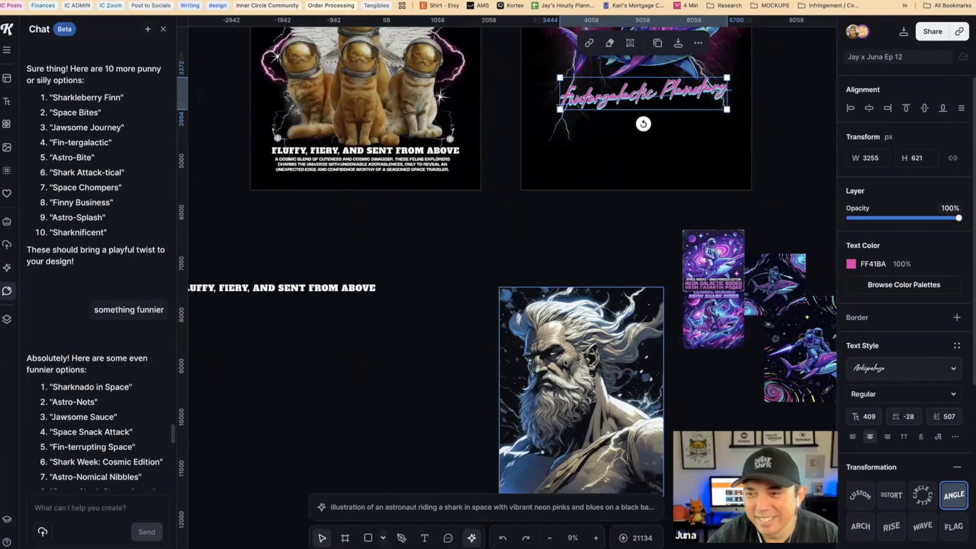
{"action": "left_click_drag", "start_coordinate": [558, 357], "coordinate": [512, 256]}
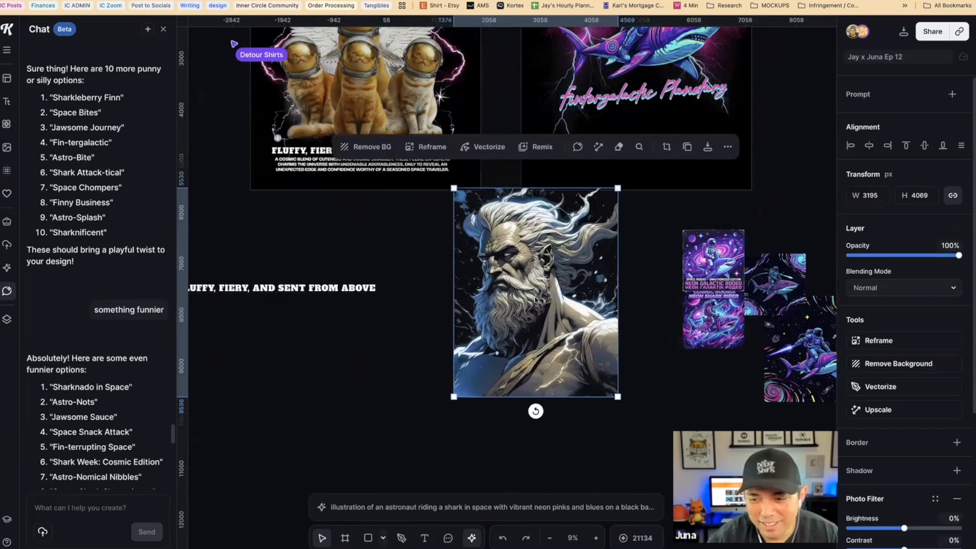
{"action": "scroll", "coordinate": [512, 337], "scroll_direction": "up", "scroll_amount": 2}
{"action": "scroll", "coordinate": [535, 359], "scroll_direction": "up", "scroll_amount": 5}
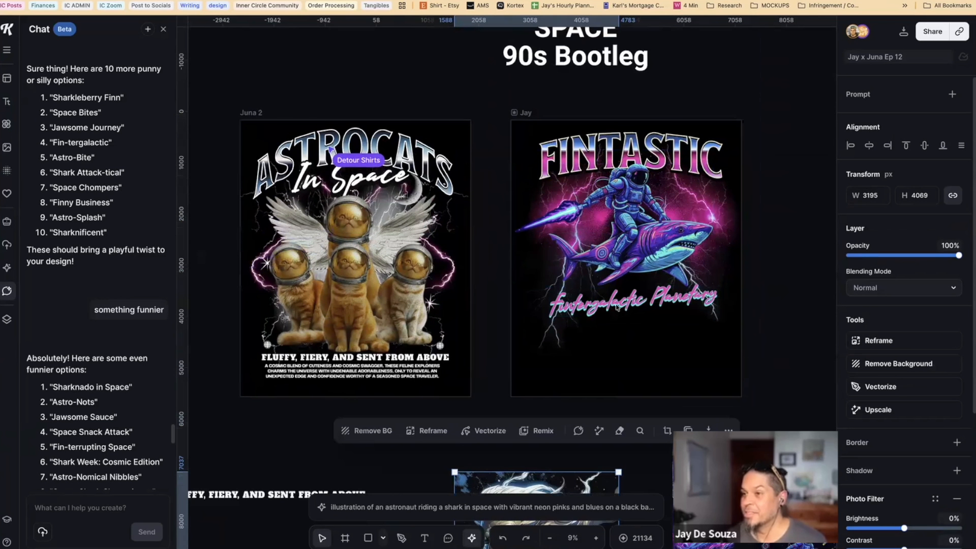
- Select the FINTASTIC title and compare its design with the ASTROCATS artboard
{"action": "left_click", "coordinate": [604, 158]}
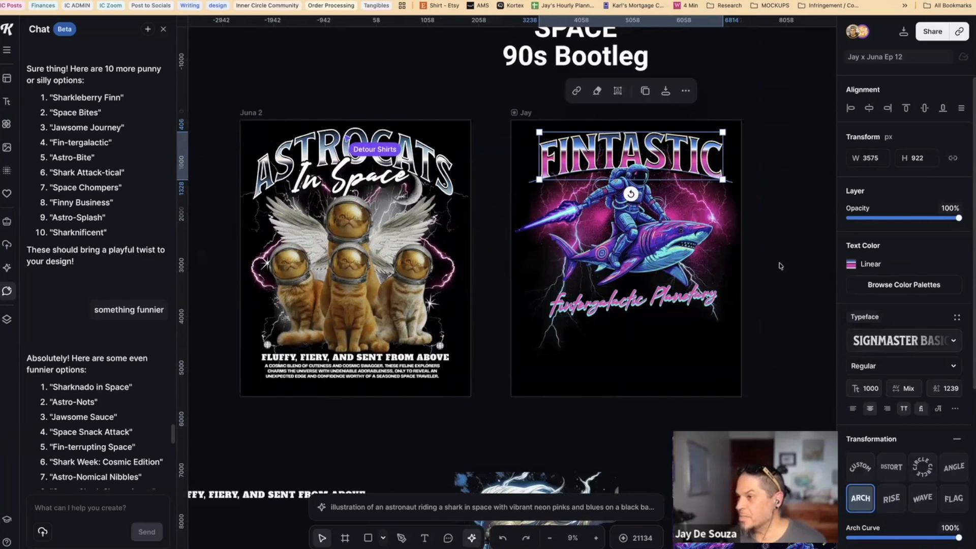
{"action": "scroll", "coordinate": [778, 265], "scroll_direction": "up", "scroll_amount": 3}
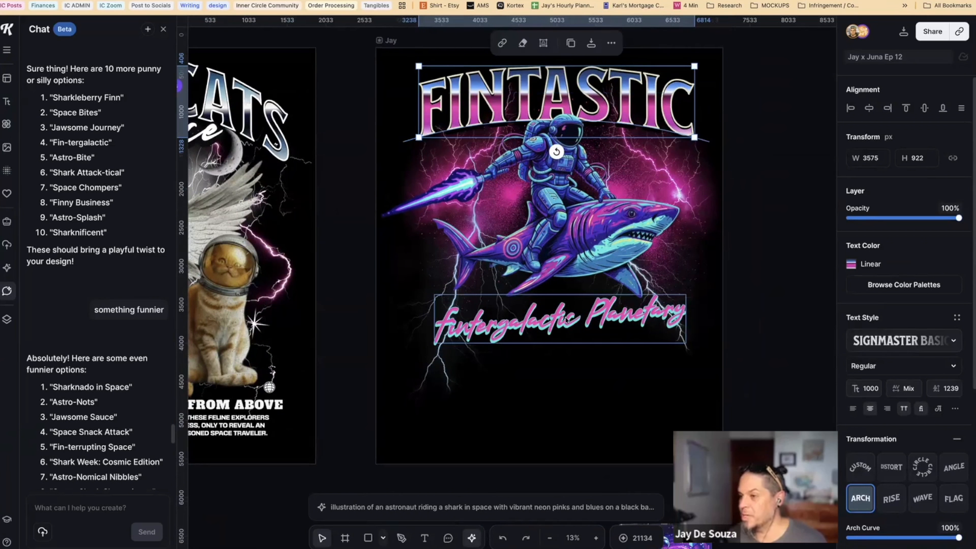
{"action": "scroll", "coordinate": [555, 311], "scroll_direction": "left", "scroll_amount": 6}
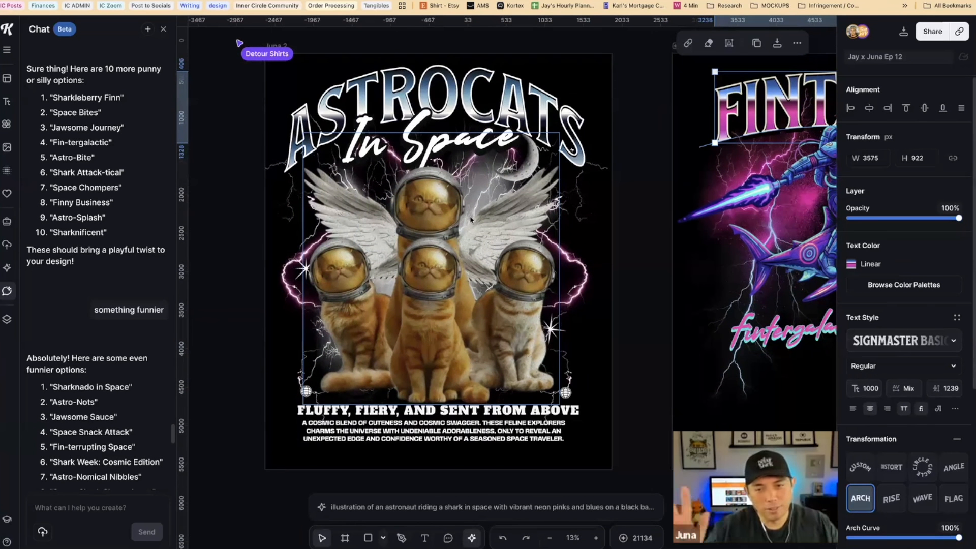
{"action": "scroll", "coordinate": [580, 290], "scroll_direction": "right", "scroll_amount": 5}
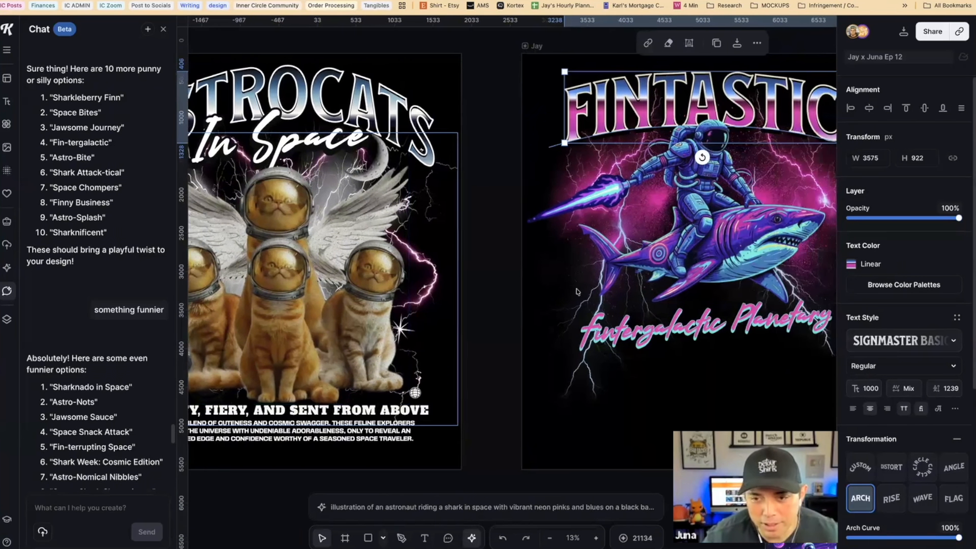
{"action": "scroll", "coordinate": [575, 292], "scroll_direction": "down", "scroll_amount": 5}
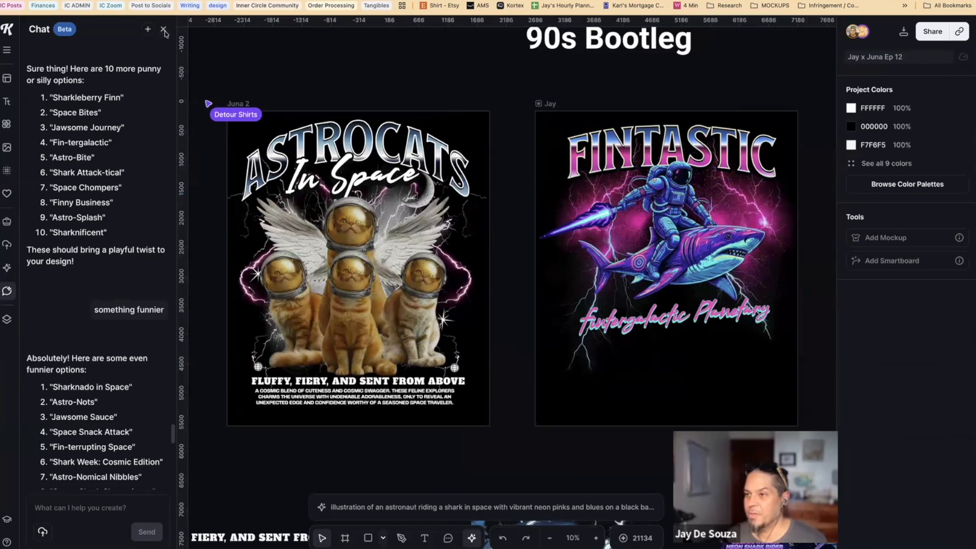
- Close the chat and inspect the ASTROCATS and FINTASTIC designs up close and side by side
{"action": "left_click", "coordinate": [163, 29]}
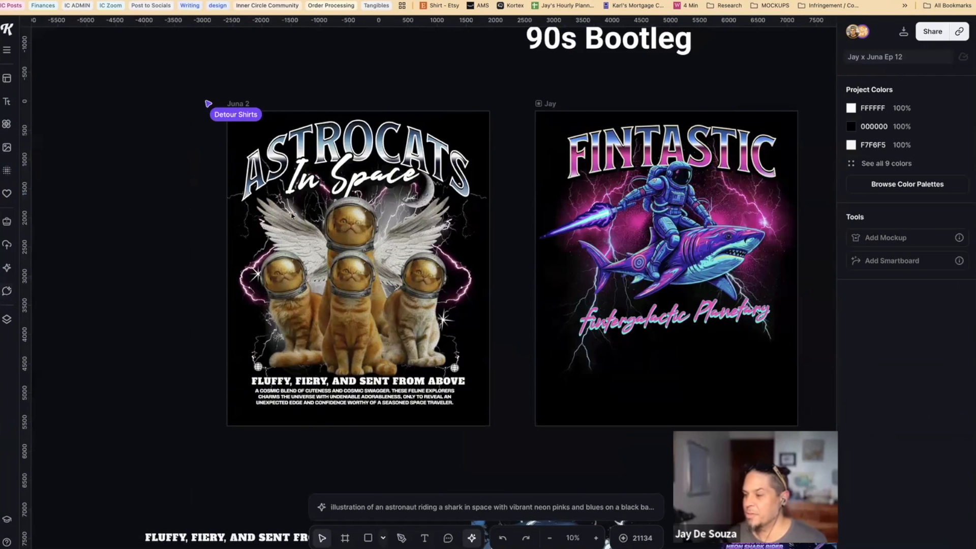
{"action": "scroll", "coordinate": [265, 233], "scroll_direction": "up", "scroll_amount": 5}
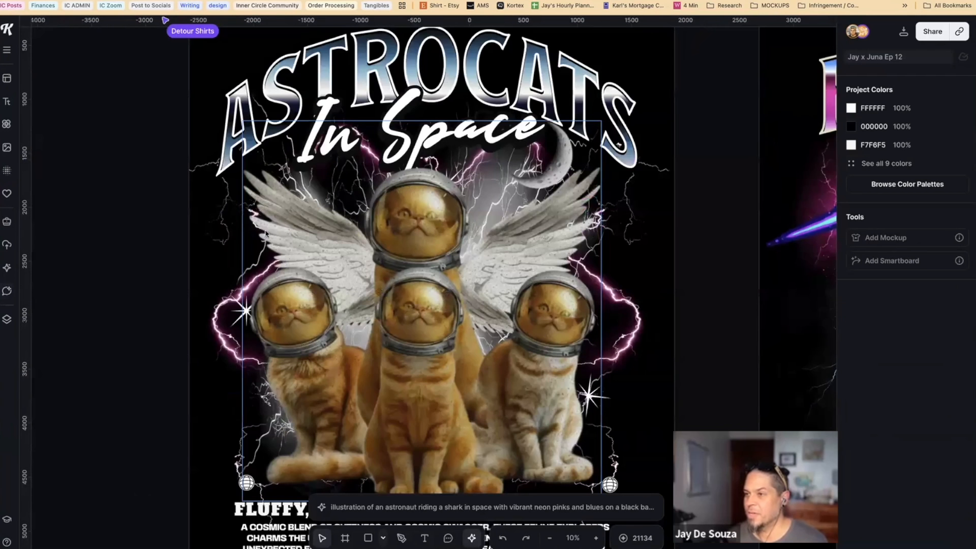
{"action": "scroll", "coordinate": [265, 233], "scroll_direction": "down", "scroll_amount": 2}
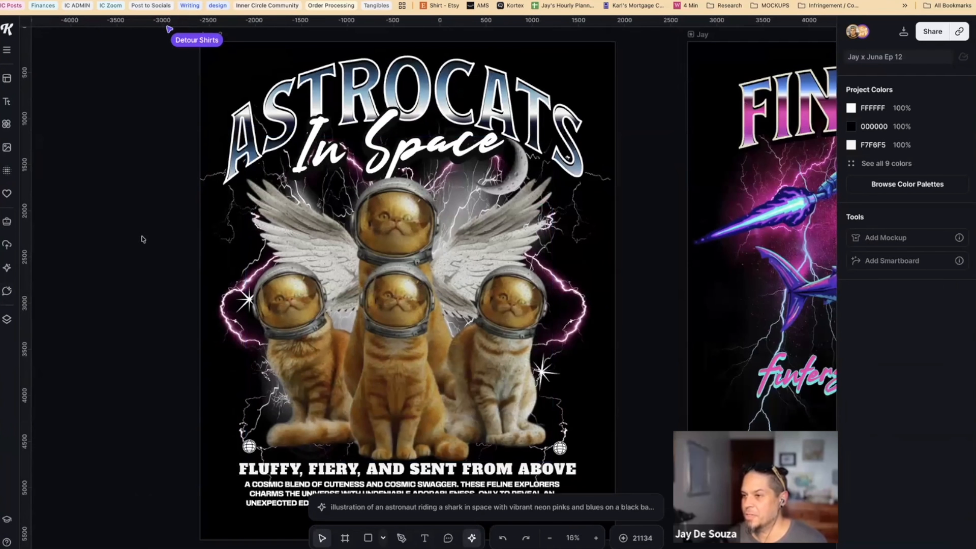
{"action": "scroll", "coordinate": [142, 239], "scroll_direction": "right", "scroll_amount": 10}
{"action": "scroll", "coordinate": [142, 239], "scroll_direction": "left", "scroll_amount": 8}
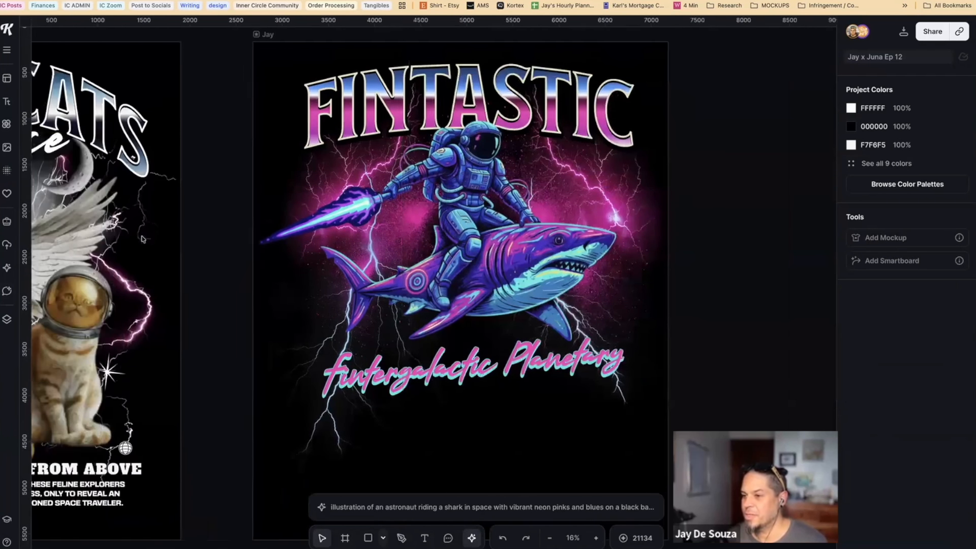
{"action": "scroll", "coordinate": [142, 239], "scroll_direction": "down", "scroll_amount": 5}
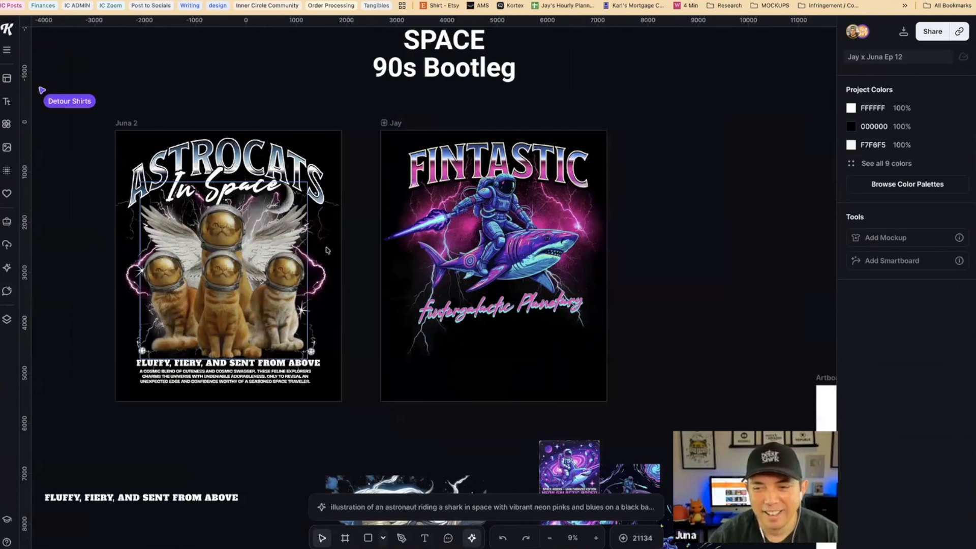